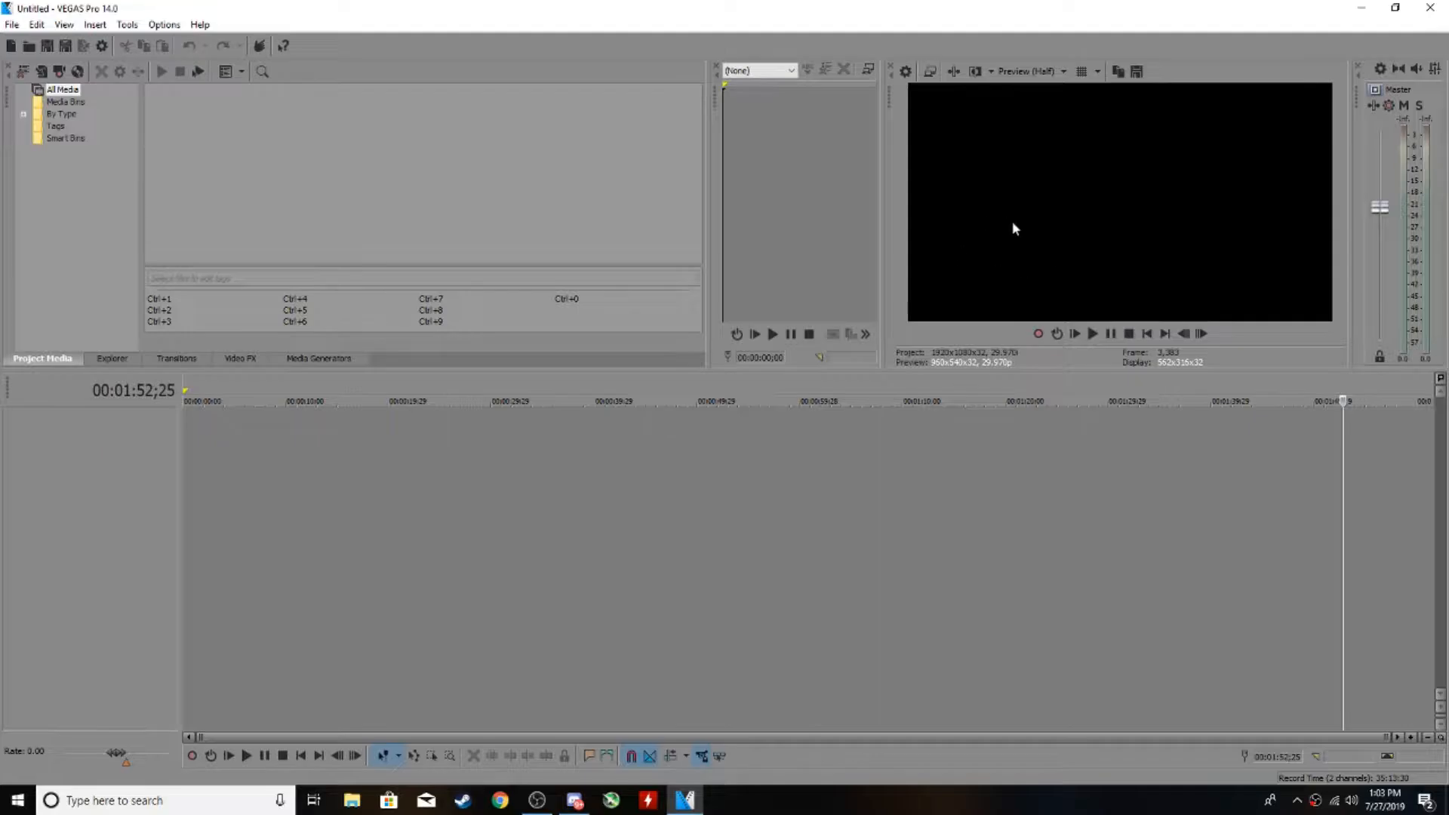
pyautogui.moveTo(476, 596); pyautogui.dragTo(1029, 548)
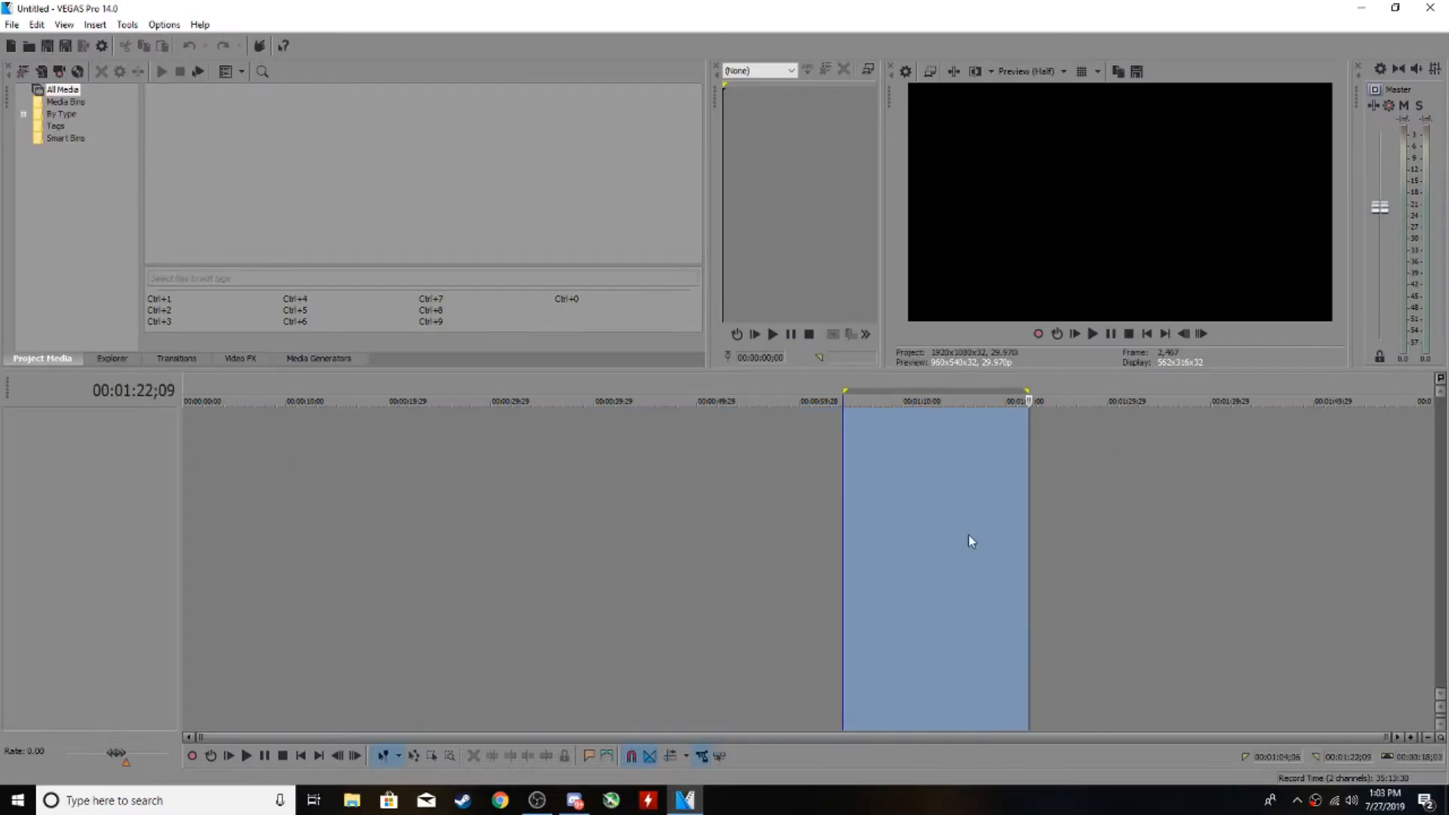
pyautogui.click(819, 535)
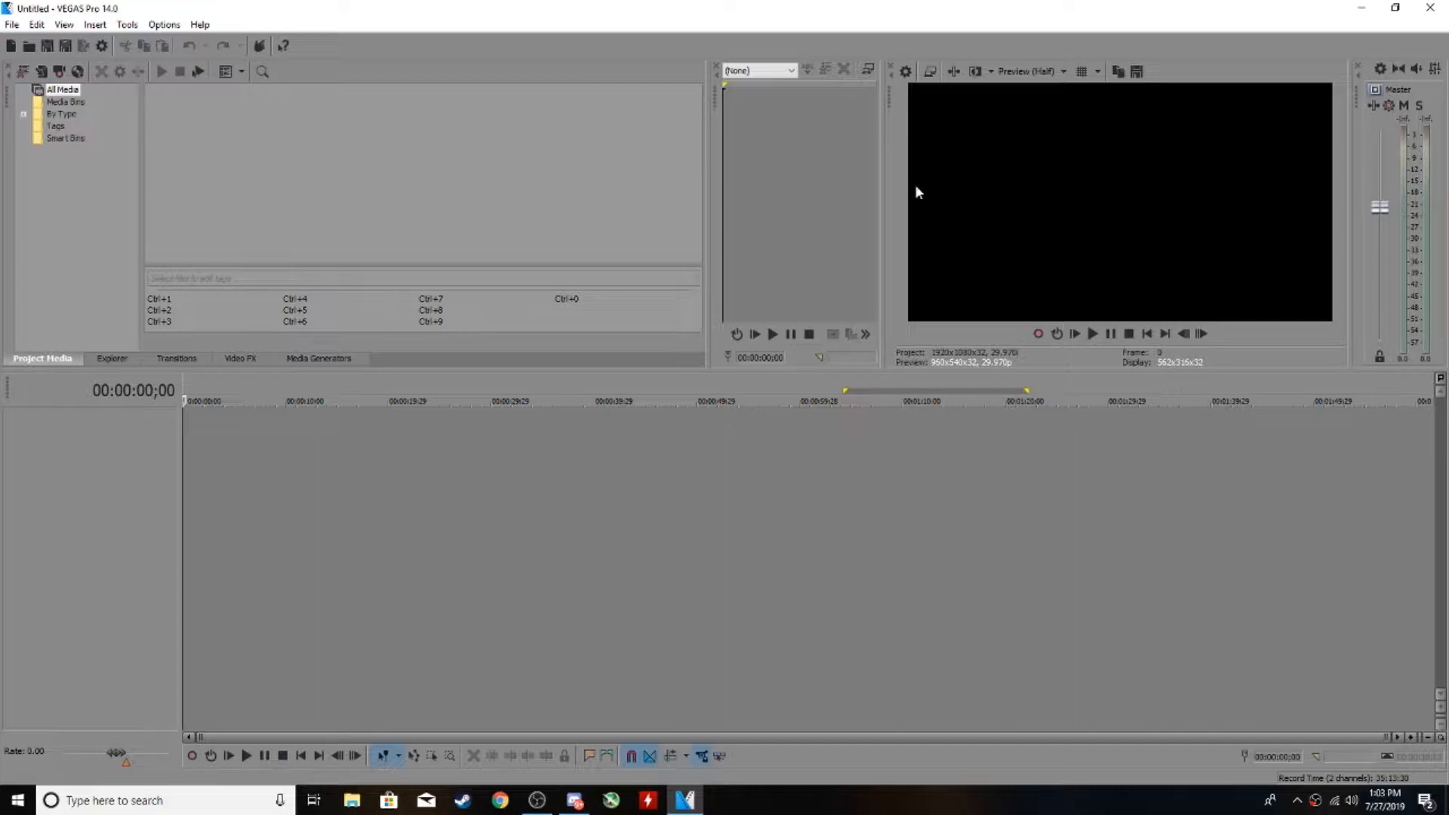
pyautogui.click(10, 24)
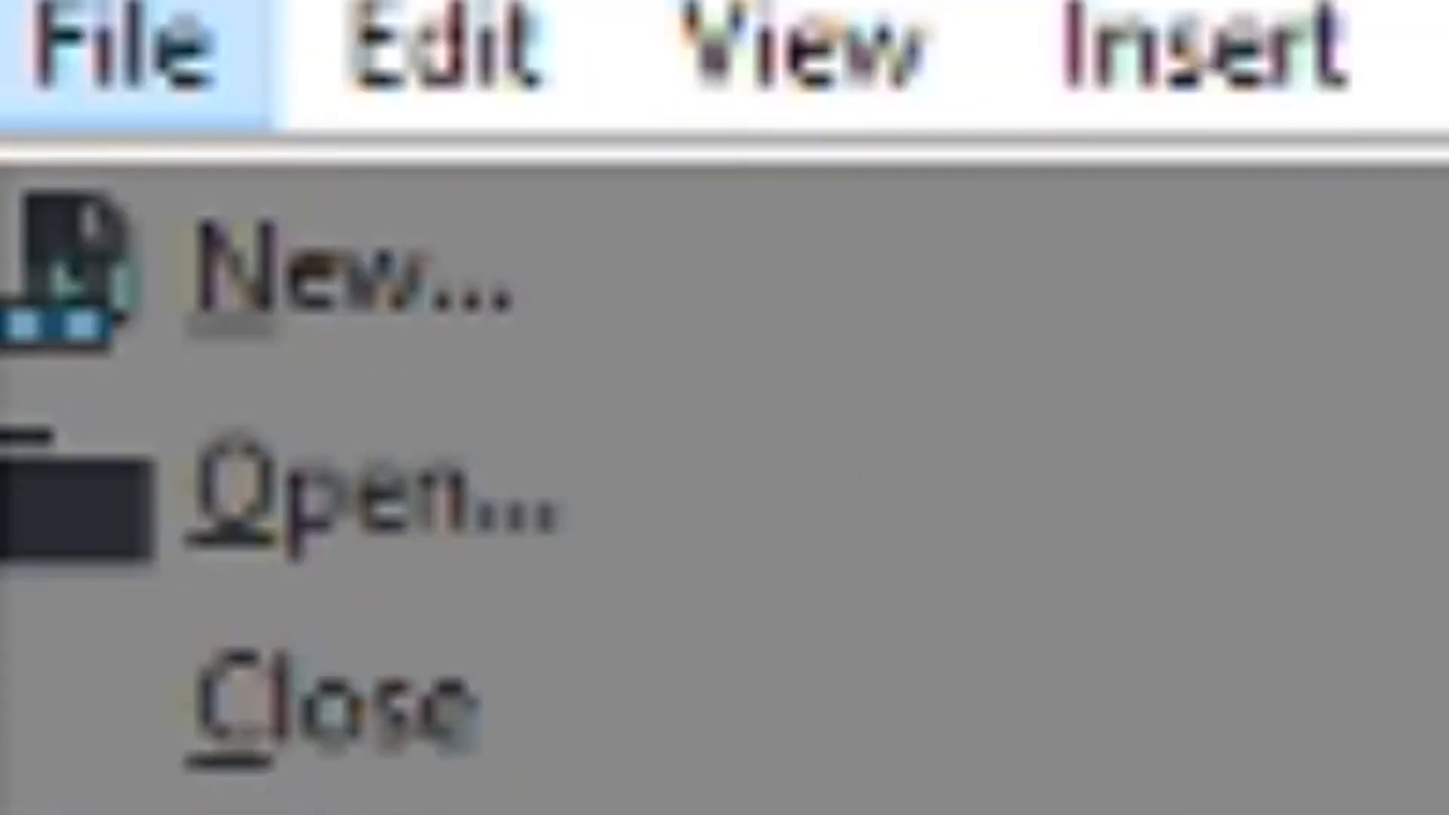
pyautogui.moveTo(145, 372)
pyautogui.click(718, 259)
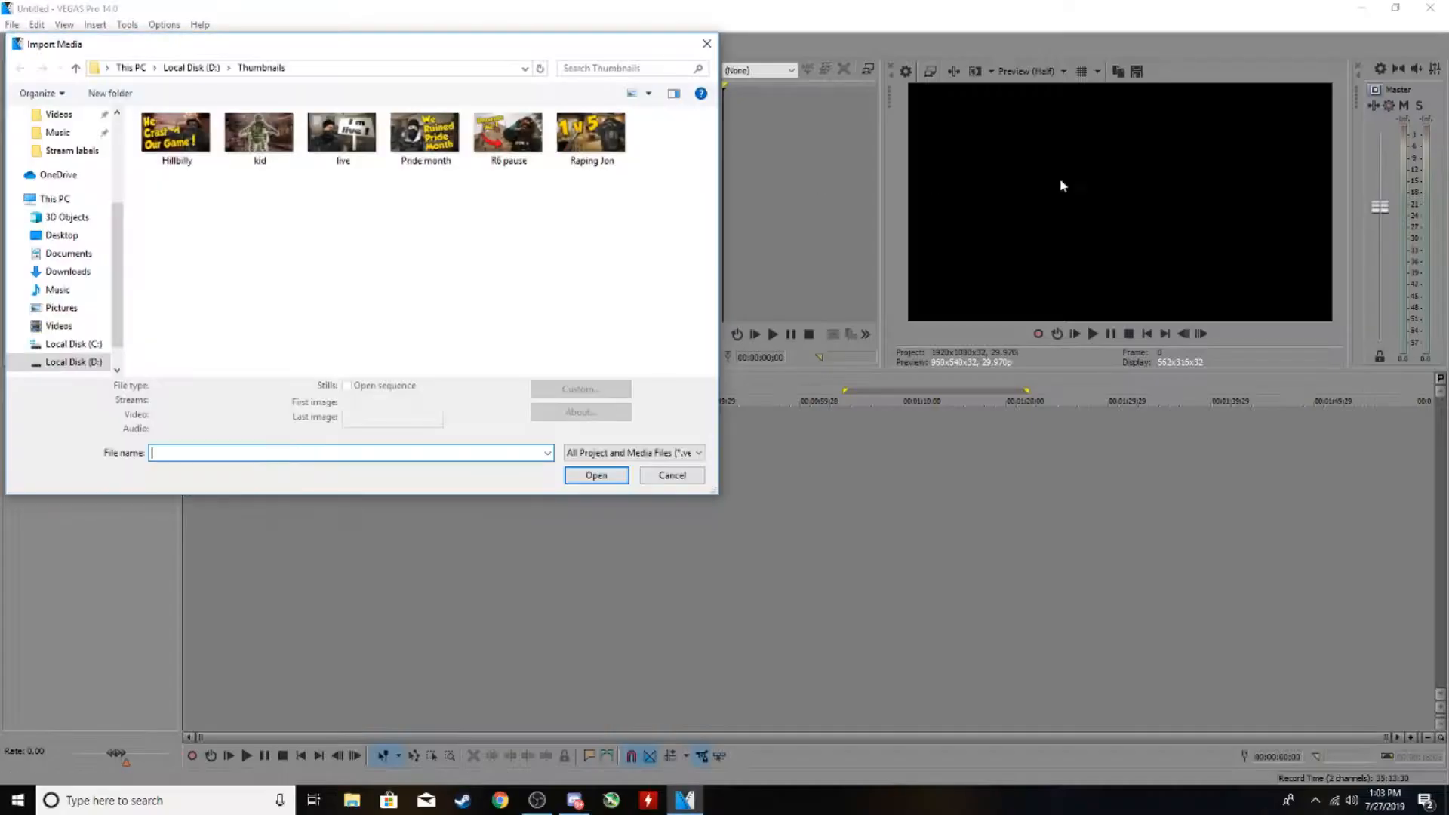
pyautogui.scroll(-1, 45, 332)
pyautogui.click(60, 272)
pyautogui.click(75, 289)
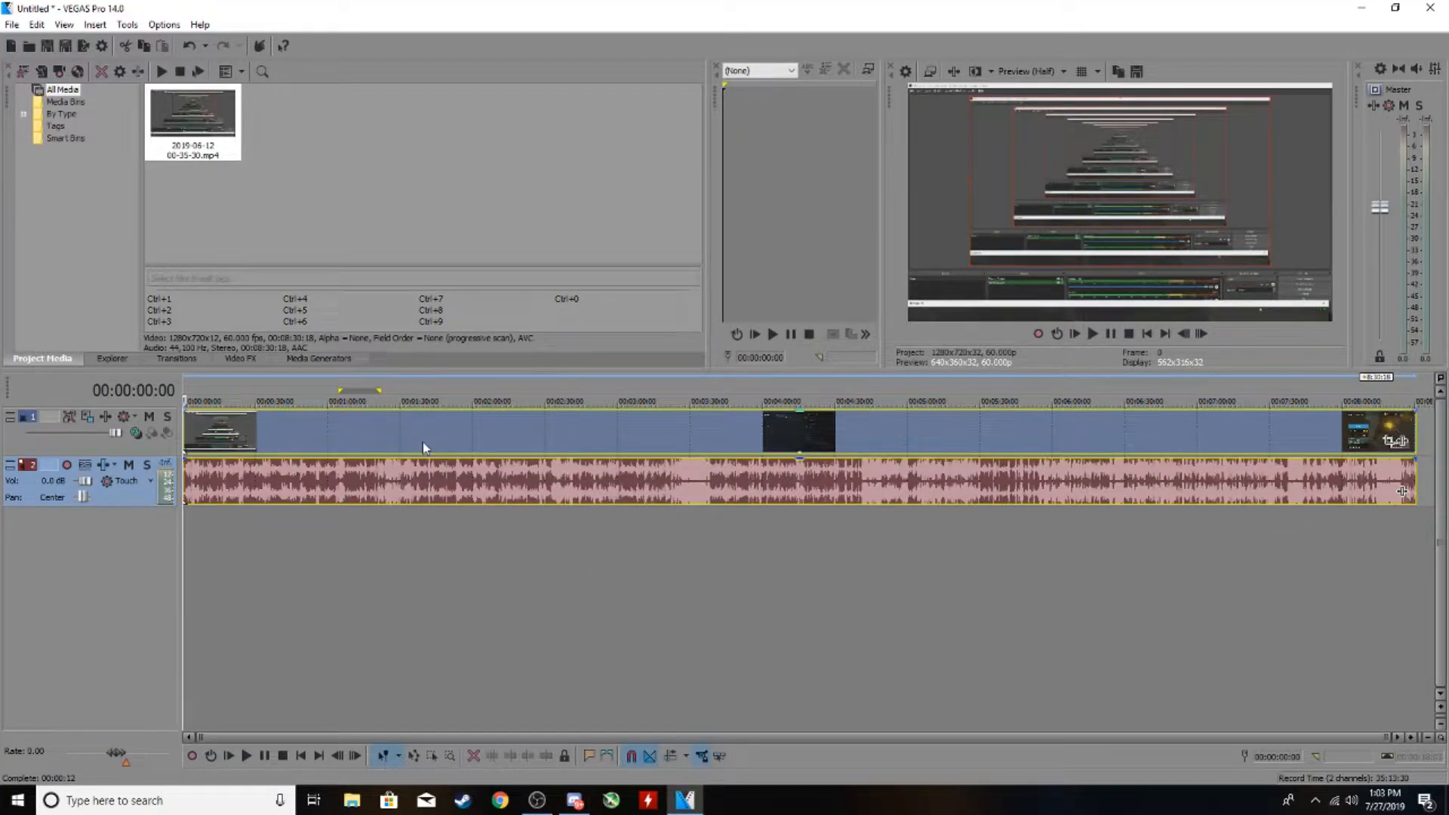
# Split the footage at about 1:15 and delete the part before the cut.
pyautogui.click(364, 436)
pyautogui.press('s')
pyautogui.click(332, 436)
pyautogui.press('Delete')
# Split the remaining footage at several points between about 1:34 and 4:25.
pyautogui.click(473, 432)
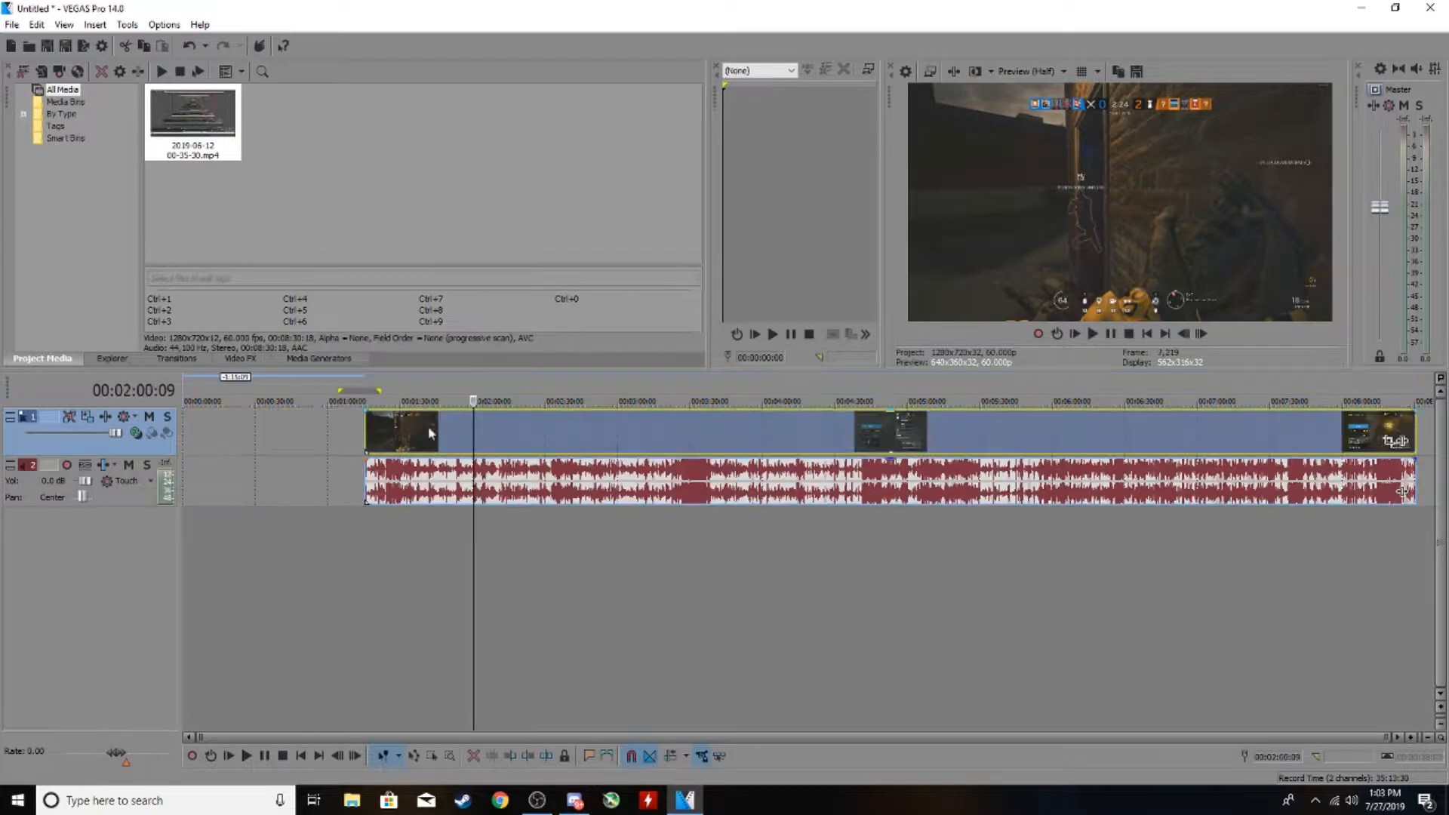
pyautogui.press('s')
pyautogui.rightClick(452, 426)
pyautogui.click(447, 436)
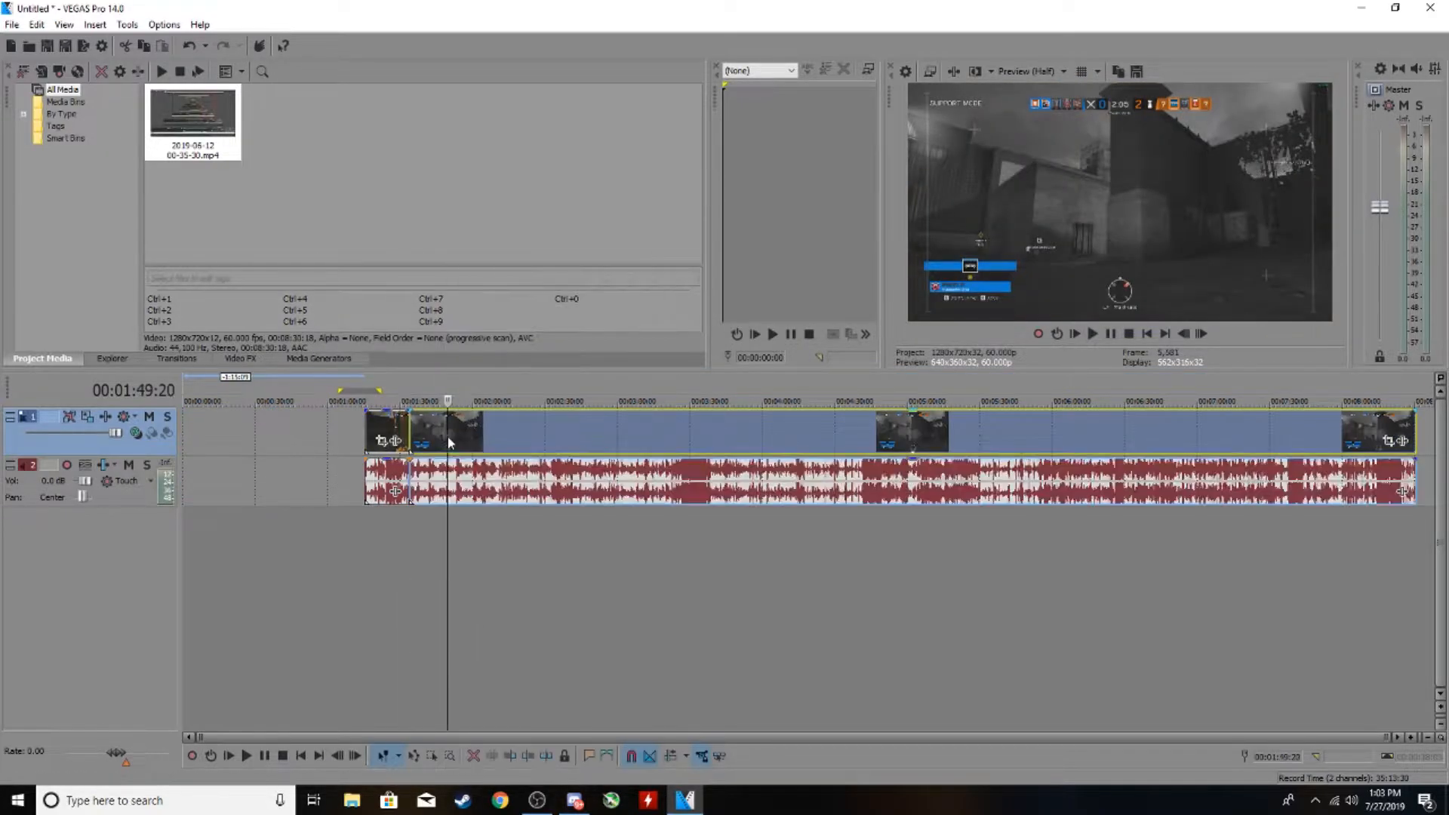
pyautogui.click(586, 434)
pyautogui.press('s')
pyautogui.click(824, 433)
pyautogui.press('s')
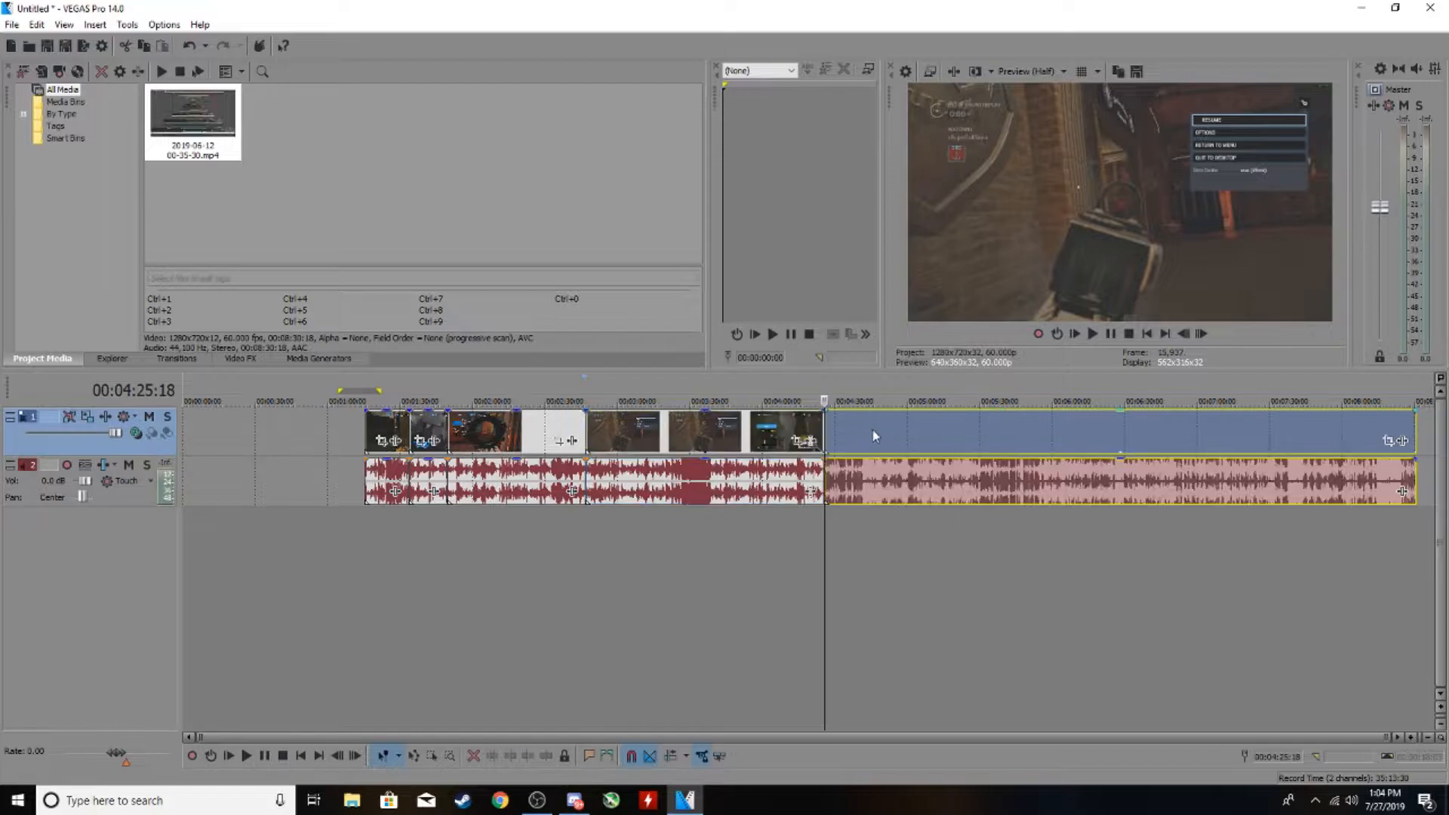
# Continue splitting the rest of the footage at several points between about 4:45 and 7:13.
pyautogui.click(875, 432)
pyautogui.press('s')
pyautogui.click(982, 431)
pyautogui.press('s')
pyautogui.click(1057, 430)
pyautogui.press('s')
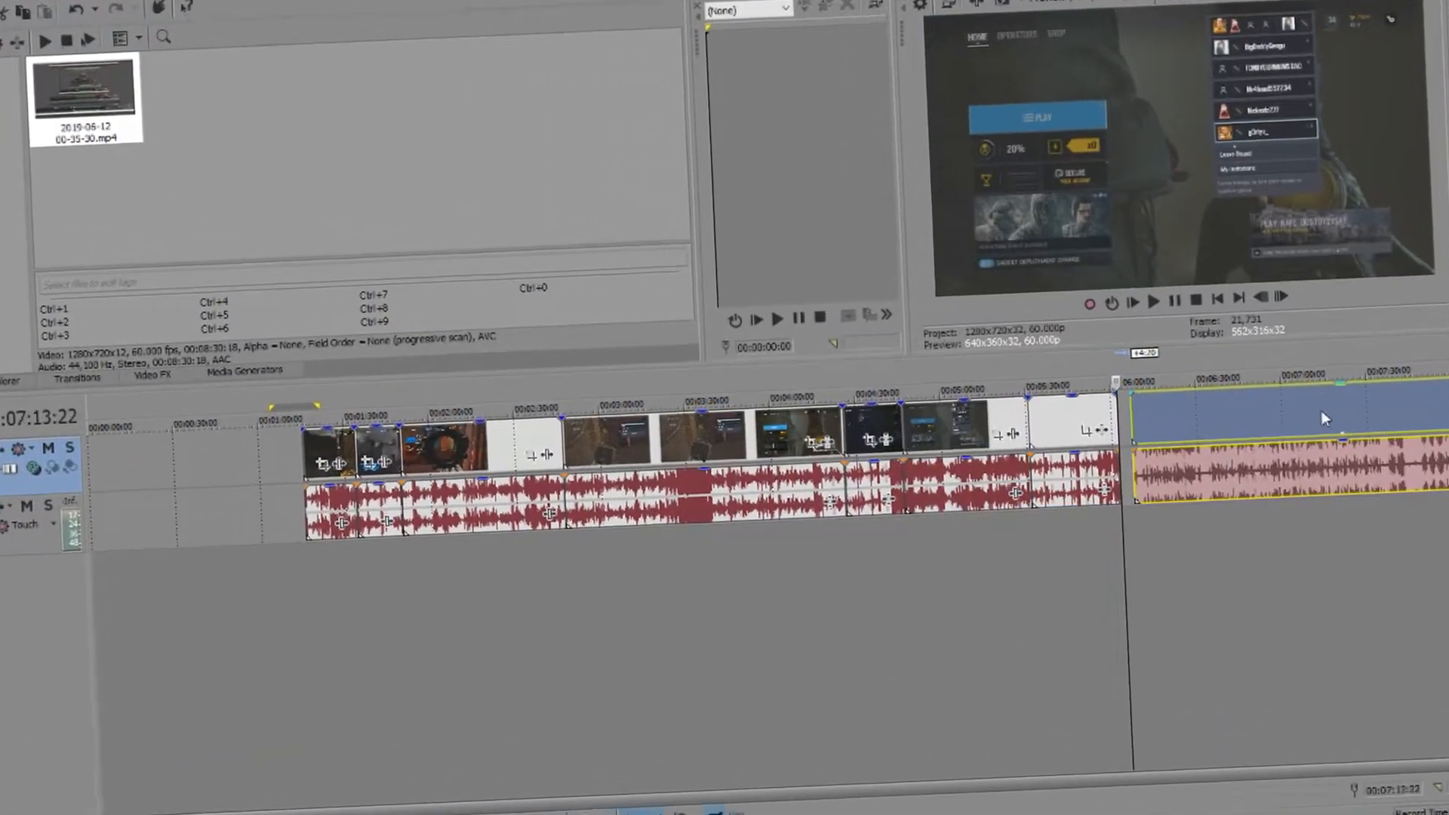
pyautogui.press('s')
pyautogui.click(1349, 410)
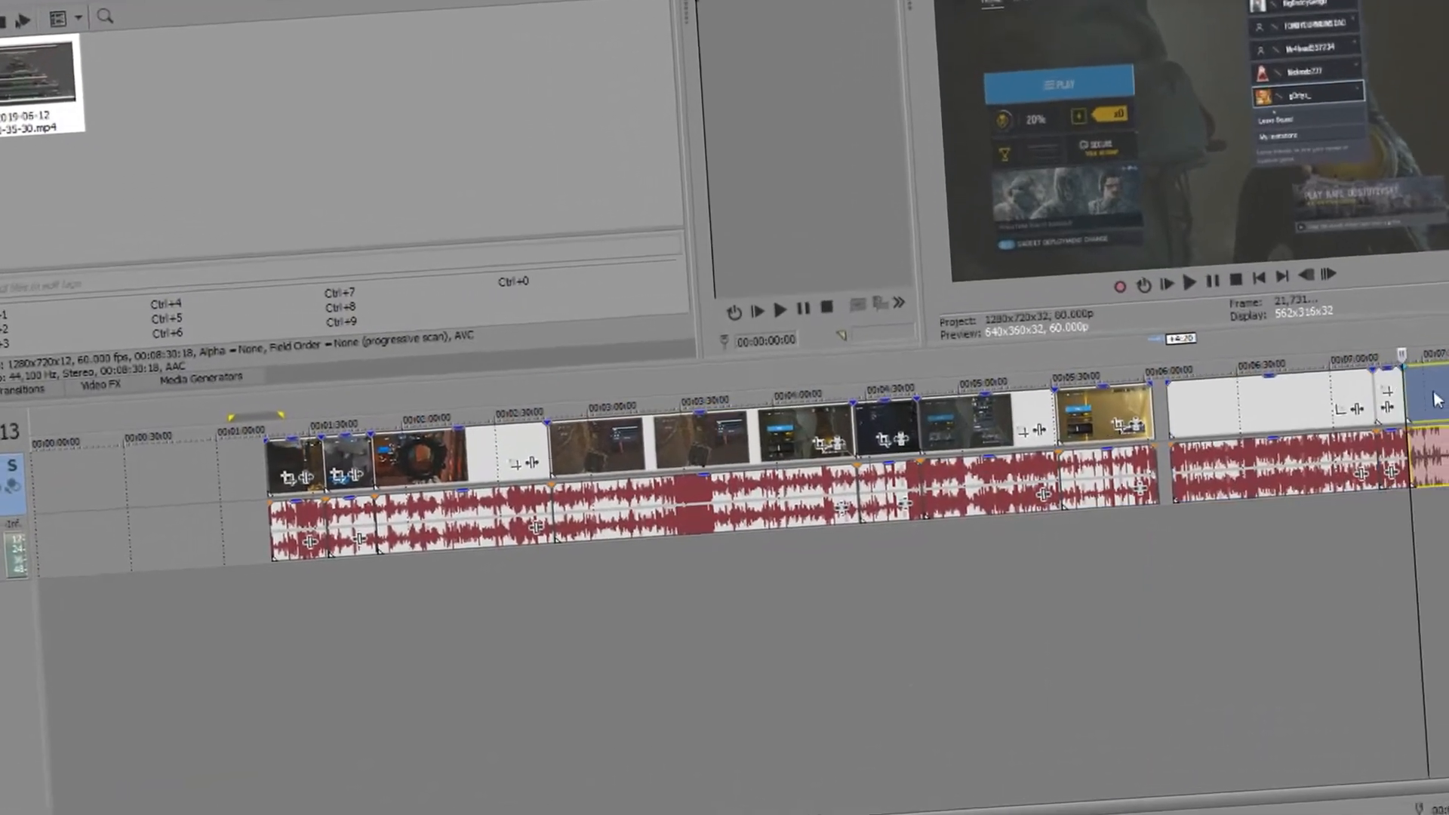
pyautogui.press('s')
pyautogui.click(1375, 409)
# Close the gaps so the cut pieces run back to back from the start of the timeline.
pyautogui.moveTo(1183, 417); pyautogui.dragTo(1168, 419)
pyautogui.rightClick(1251, 415)
pyautogui.click(1268, 462)
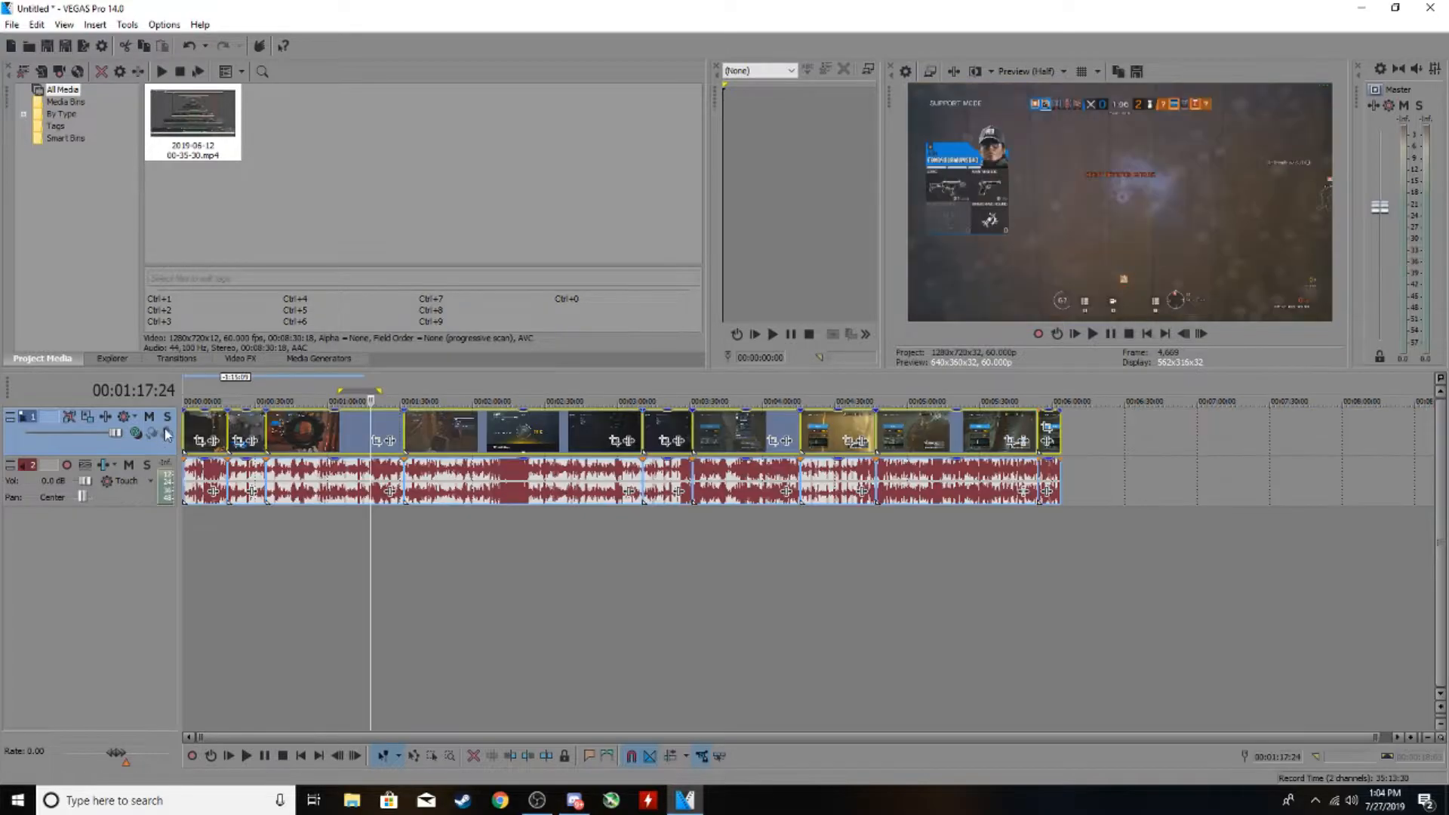
# Play the opening of the first piece and examine its waveform for a suitable cut point.
pyautogui.click(191, 432)
pyautogui.click(185, 425)
pyautogui.press('space')
pyautogui.scroll(6, 317, 503)
pyautogui.press('space')
pyautogui.scroll(4, 278, 456)
pyautogui.scroll(-3, 277, 468)
pyautogui.scroll(5, 233, 504)
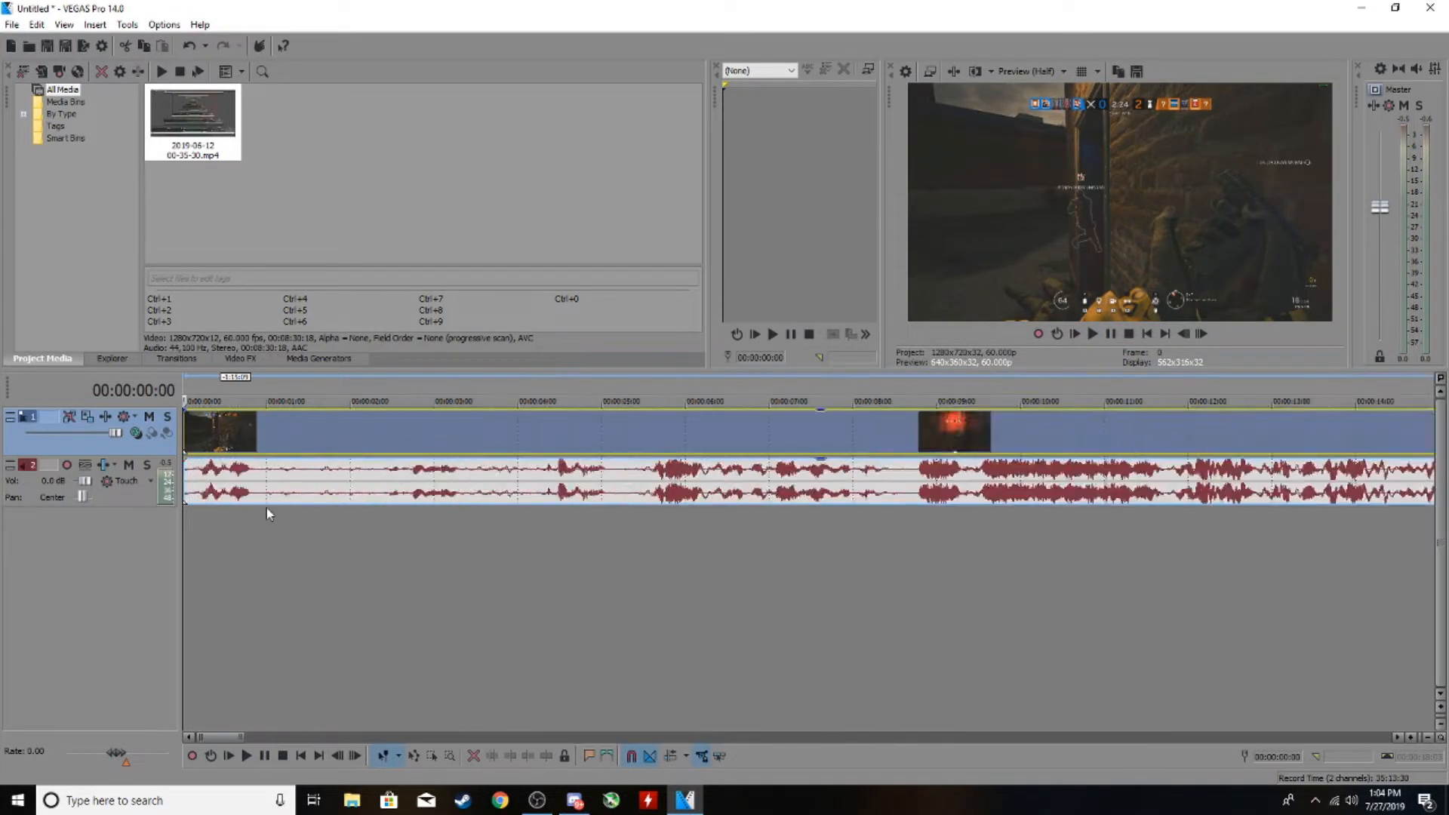
pyautogui.scroll(-3, 264, 507)
pyautogui.scroll(6, 355, 465)
pyautogui.press('space')
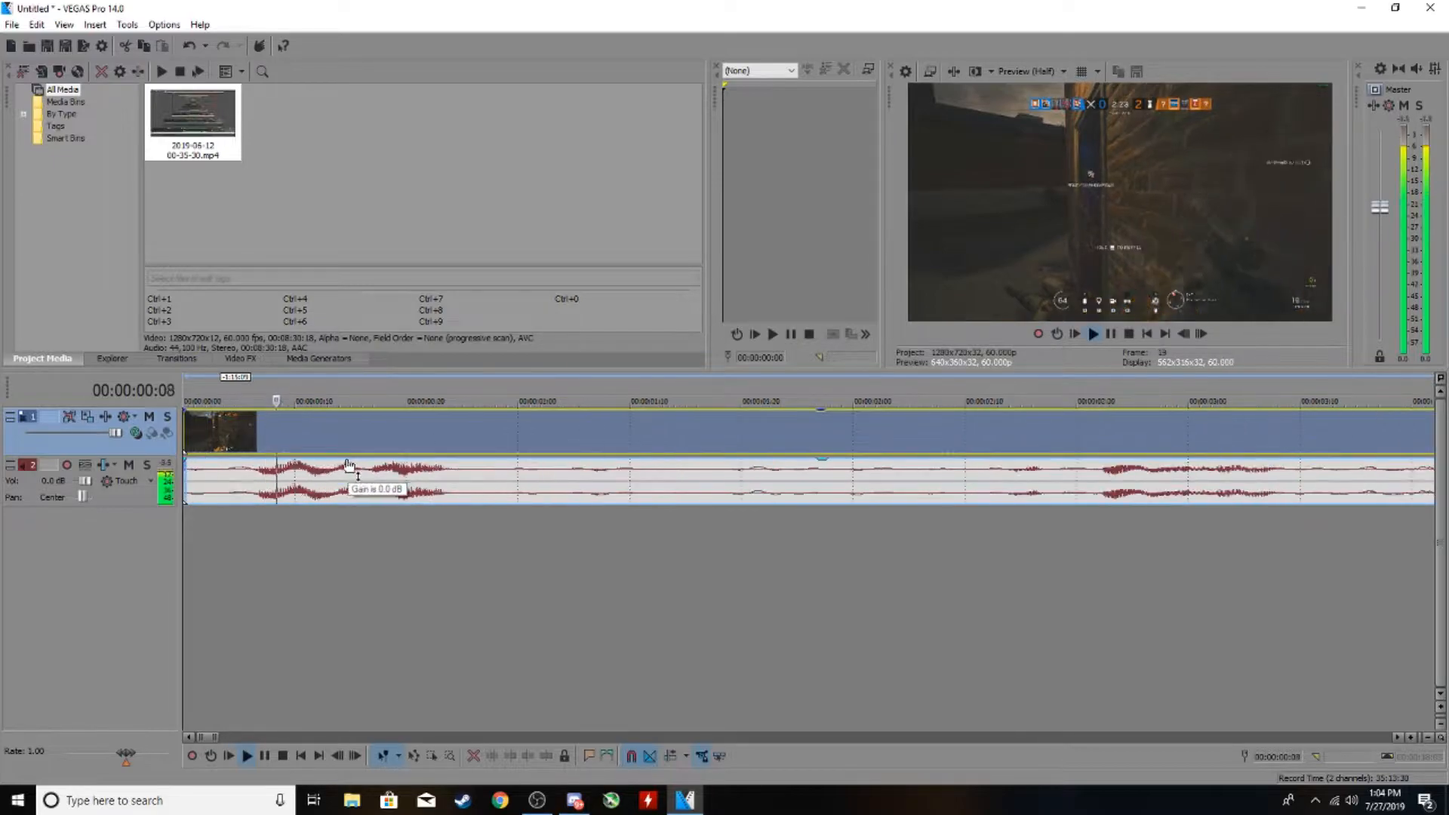
pyautogui.press('space')
# Split the first piece right after its opening burst of sound, at 00:00:00;25.
pyautogui.click(473, 443)
pyautogui.scroll(-3, 461, 475)
pyautogui.scroll(-1, 457, 482)
pyautogui.scroll(6, 370, 464)
pyautogui.scroll(-2, 544, 428)
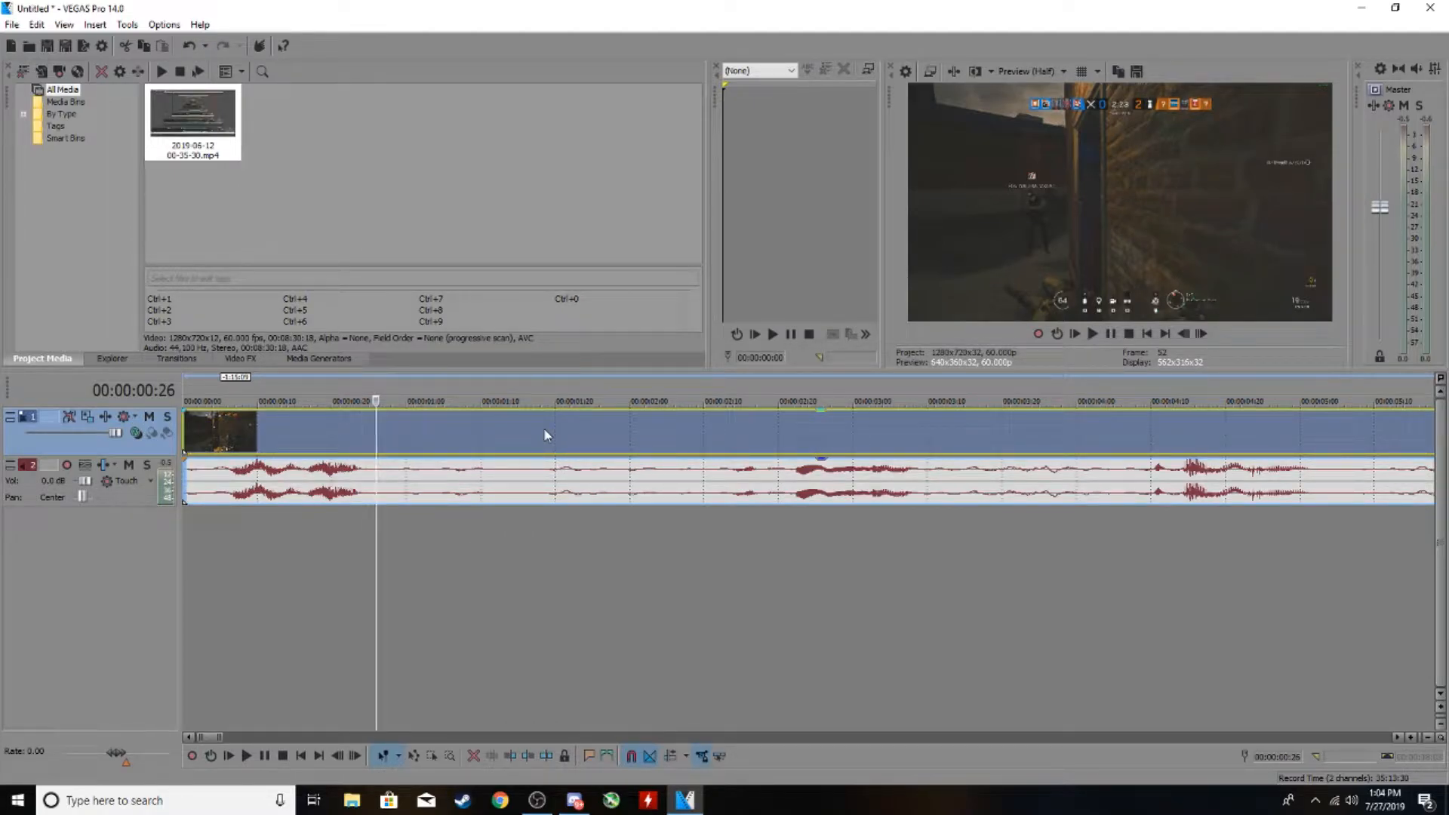
pyautogui.scroll(-3, 483, 446)
pyautogui.scroll(-2, 415, 453)
pyautogui.scroll(5, 375, 444)
pyautogui.click(440, 437)
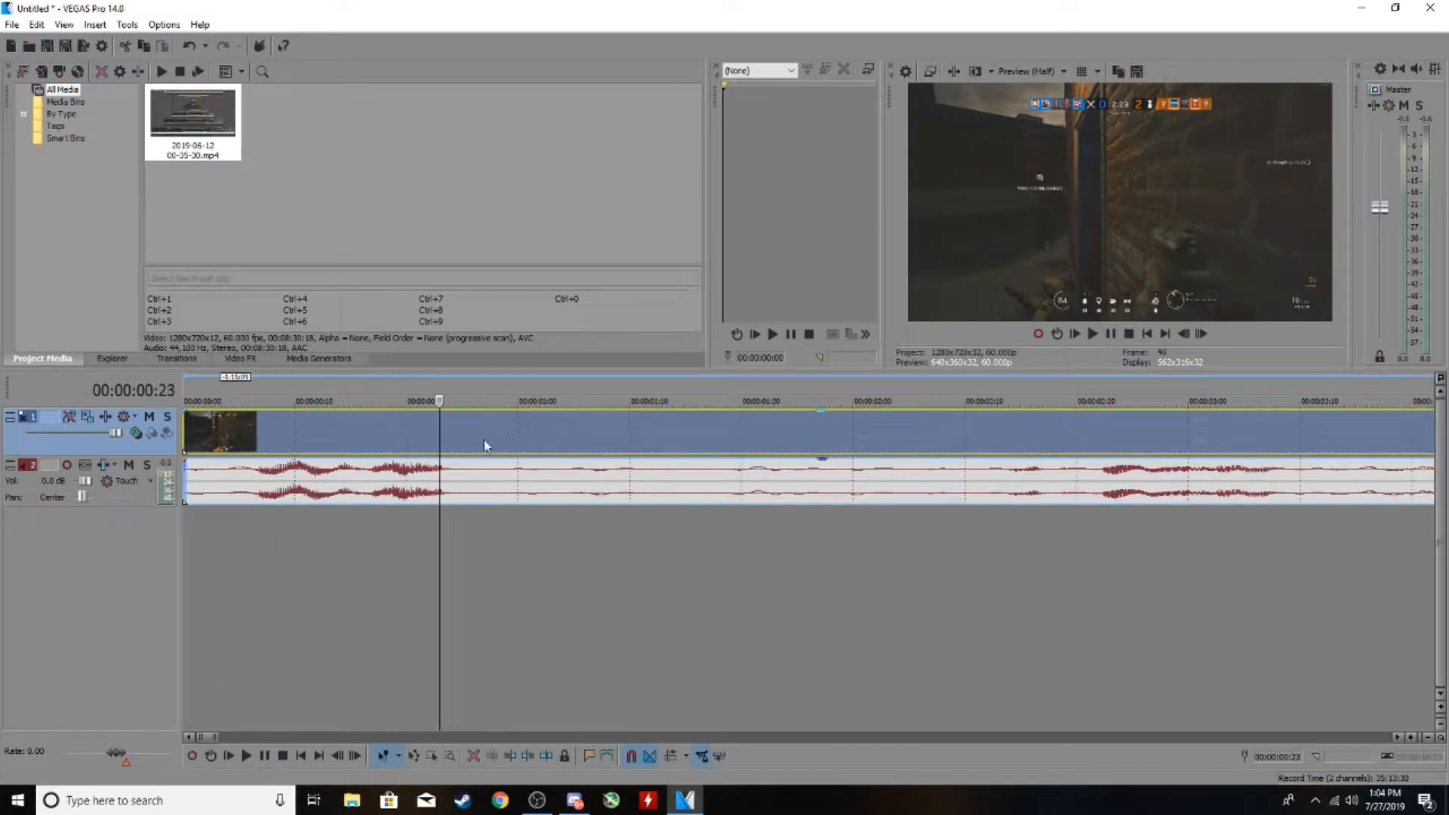
pyautogui.click(390, 426)
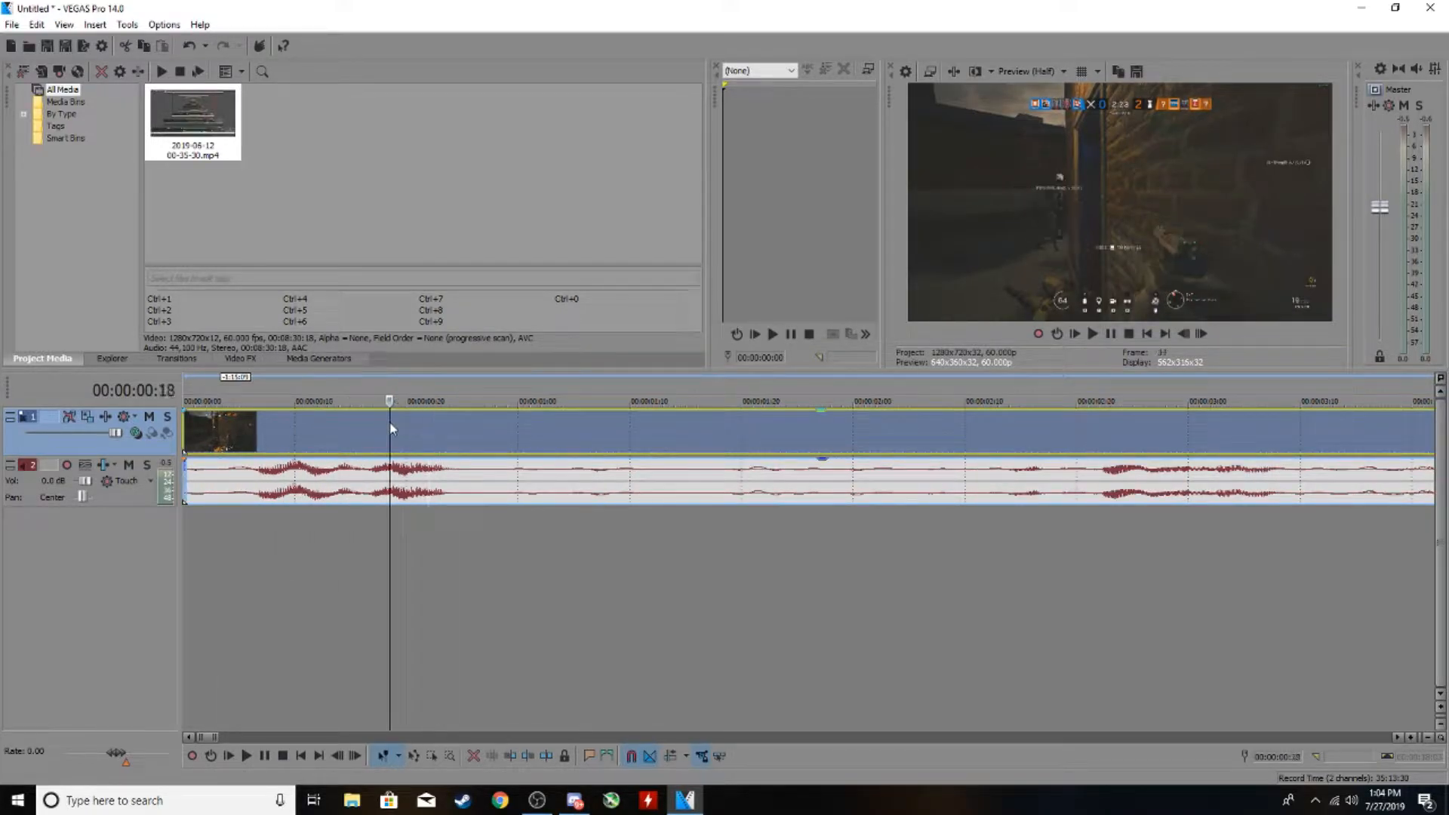
pyautogui.click(483, 435)
pyautogui.press('Left')
pyautogui.press('Left')
pyautogui.press('Left')
pyautogui.scroll(-4, 659, 470)
pyautogui.press('s')
# Move all pieces after the short opening clip far along the timeline, leaving the opening clip on its own.
pyautogui.scroll(-10, 618, 469)
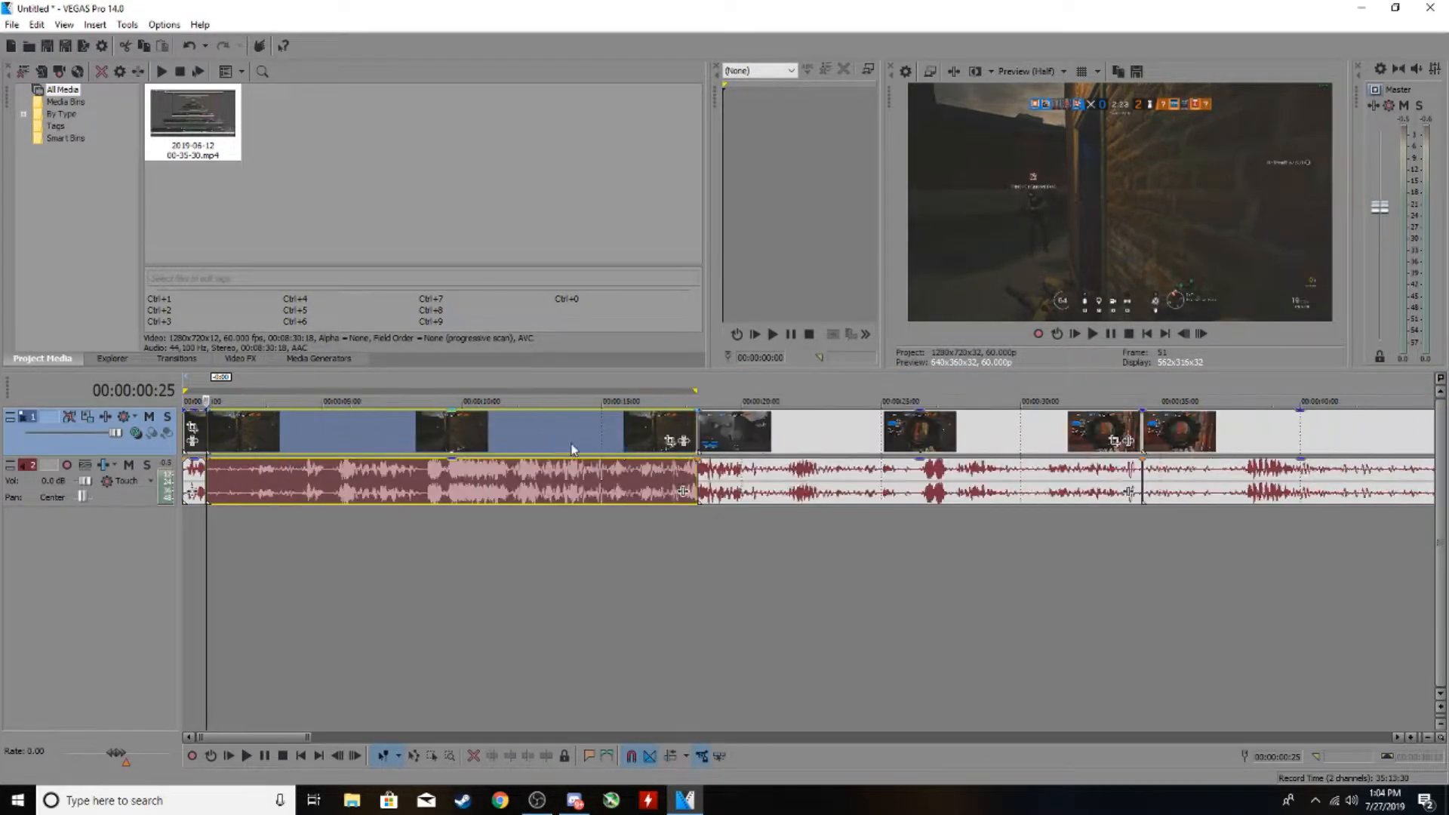
pyautogui.keyDown('shift'); pyautogui.click(1040, 419); pyautogui.keyUp('shift')
pyautogui.moveTo(910, 425); pyautogui.dragTo(1421, 425)
pyautogui.scroll(14, 557, 443)
pyautogui.scroll(3, 316, 426)
# Split off a tiny segment at the very end of the opening clip.
pyautogui.click(189, 420)
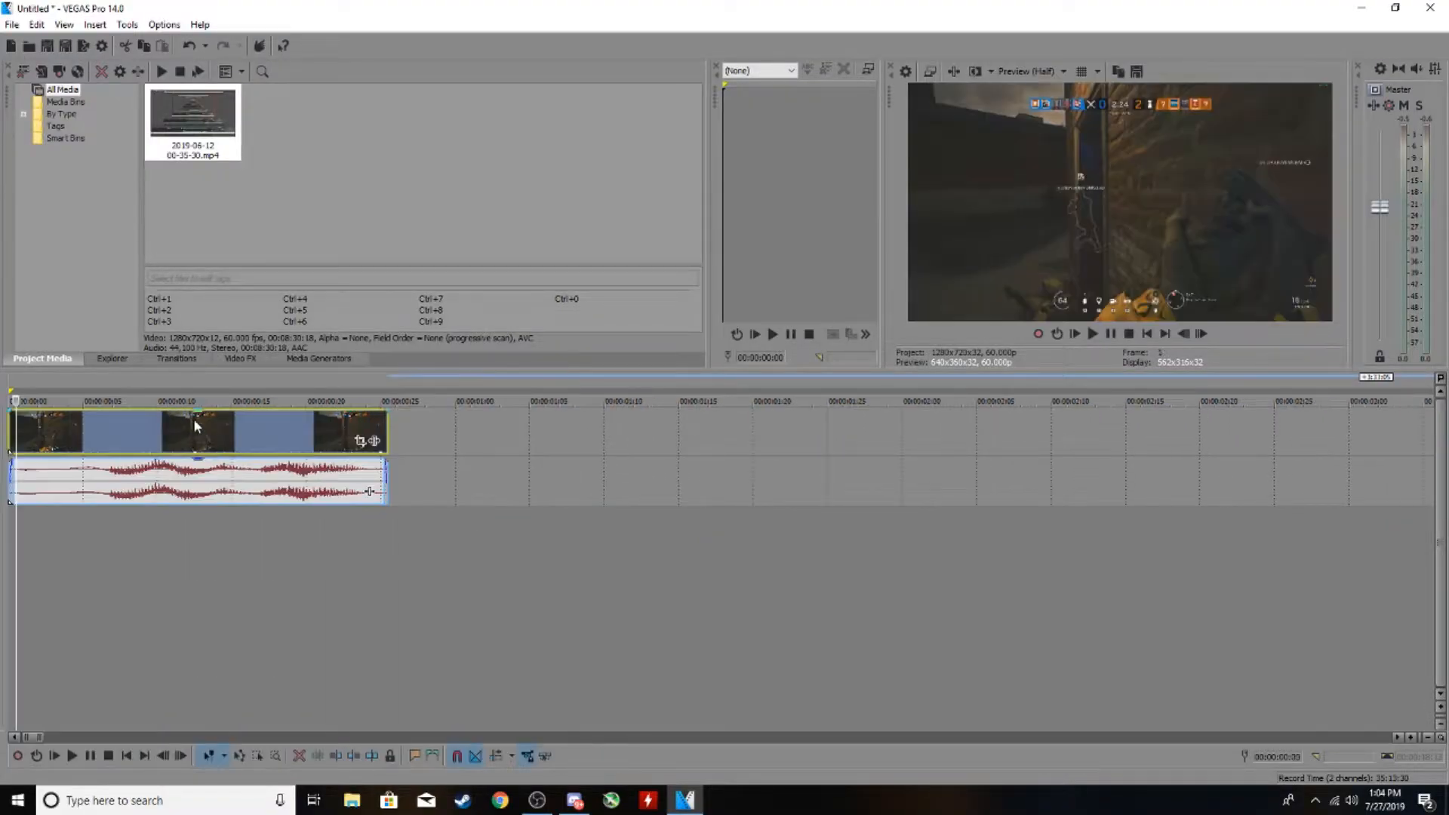
pyautogui.click(381, 420)
pyautogui.scroll(5, 496, 456)
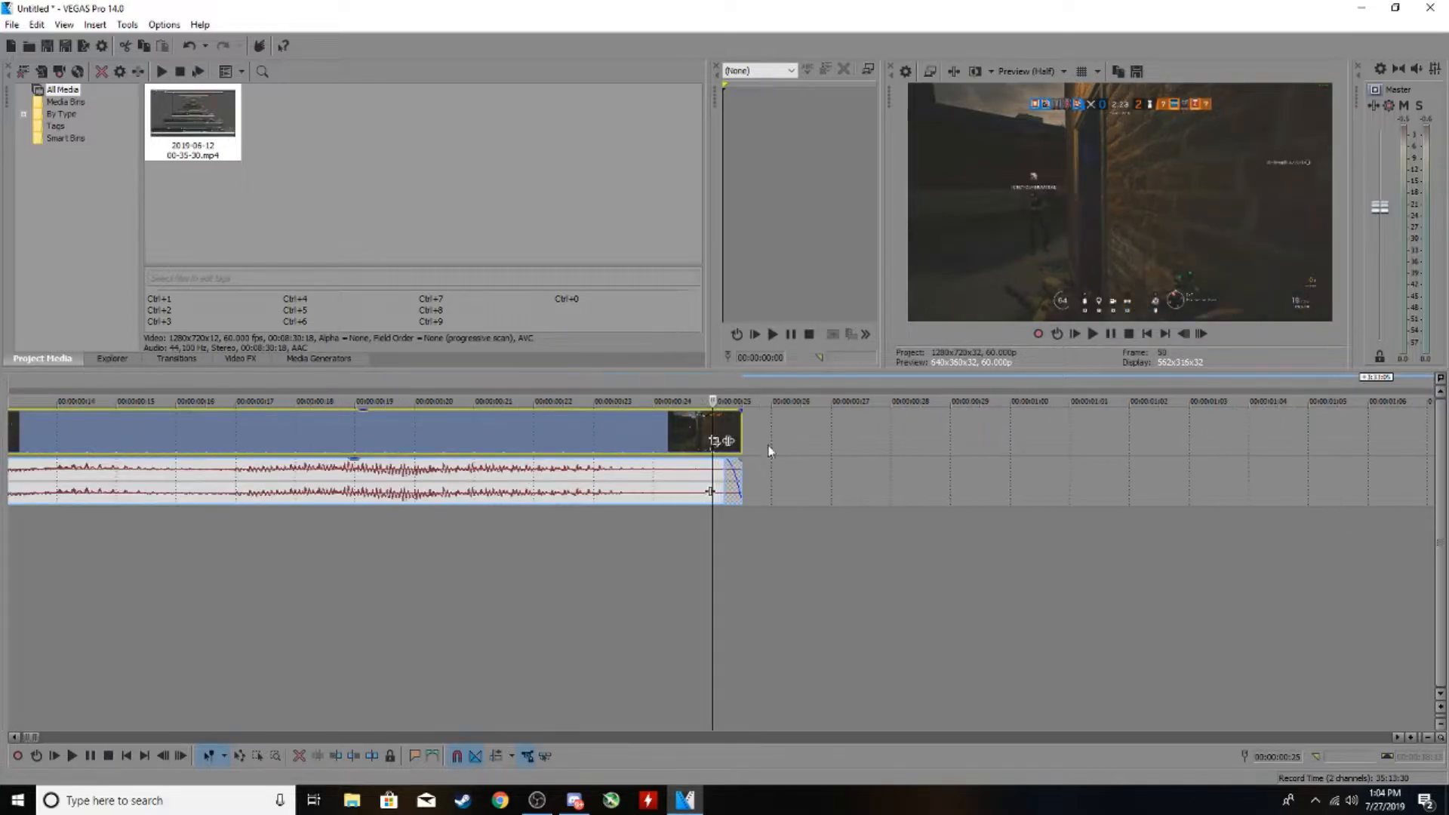
pyautogui.scroll(5, 884, 433)
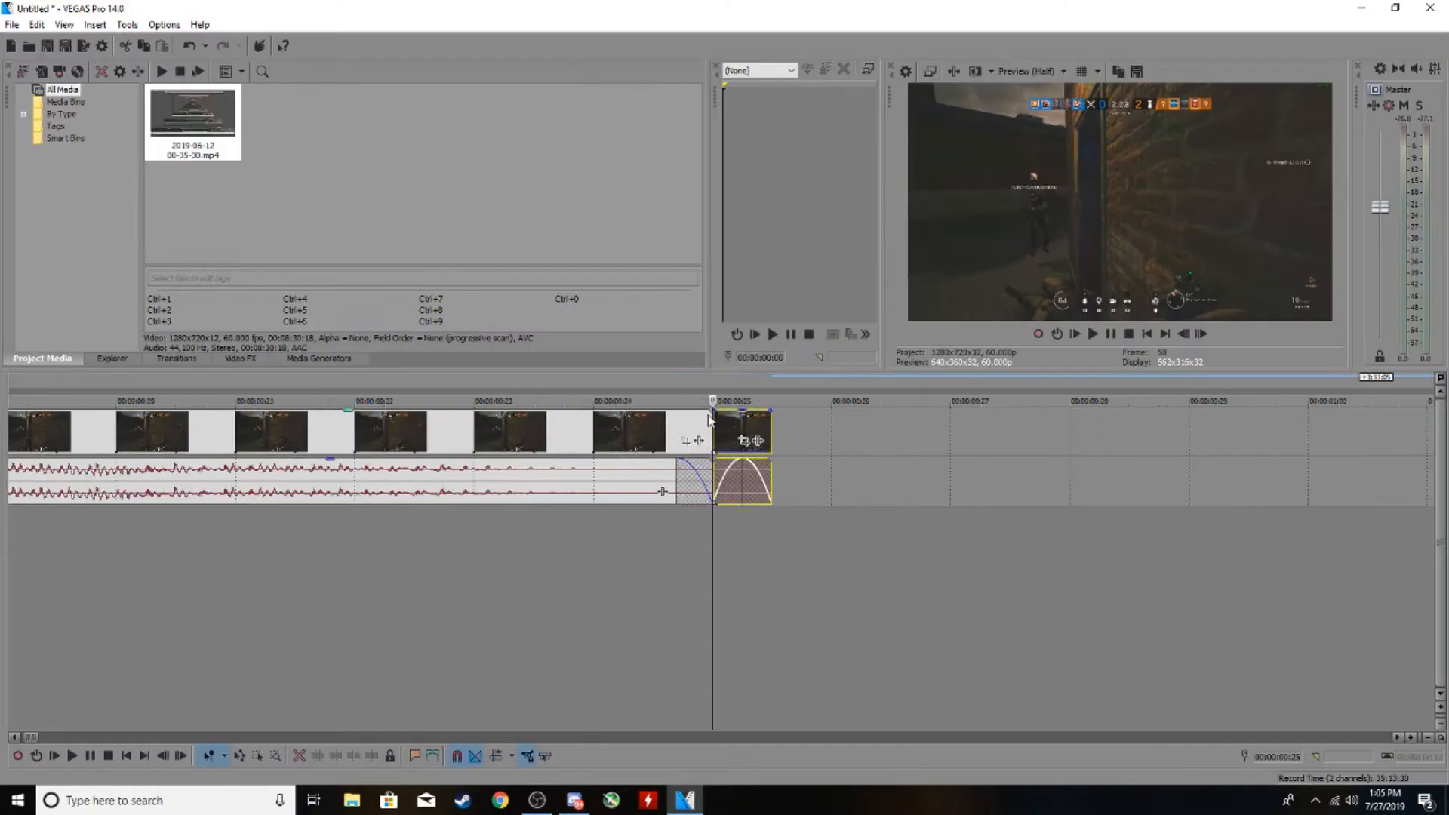
pyautogui.scroll(-5, 242, 468)
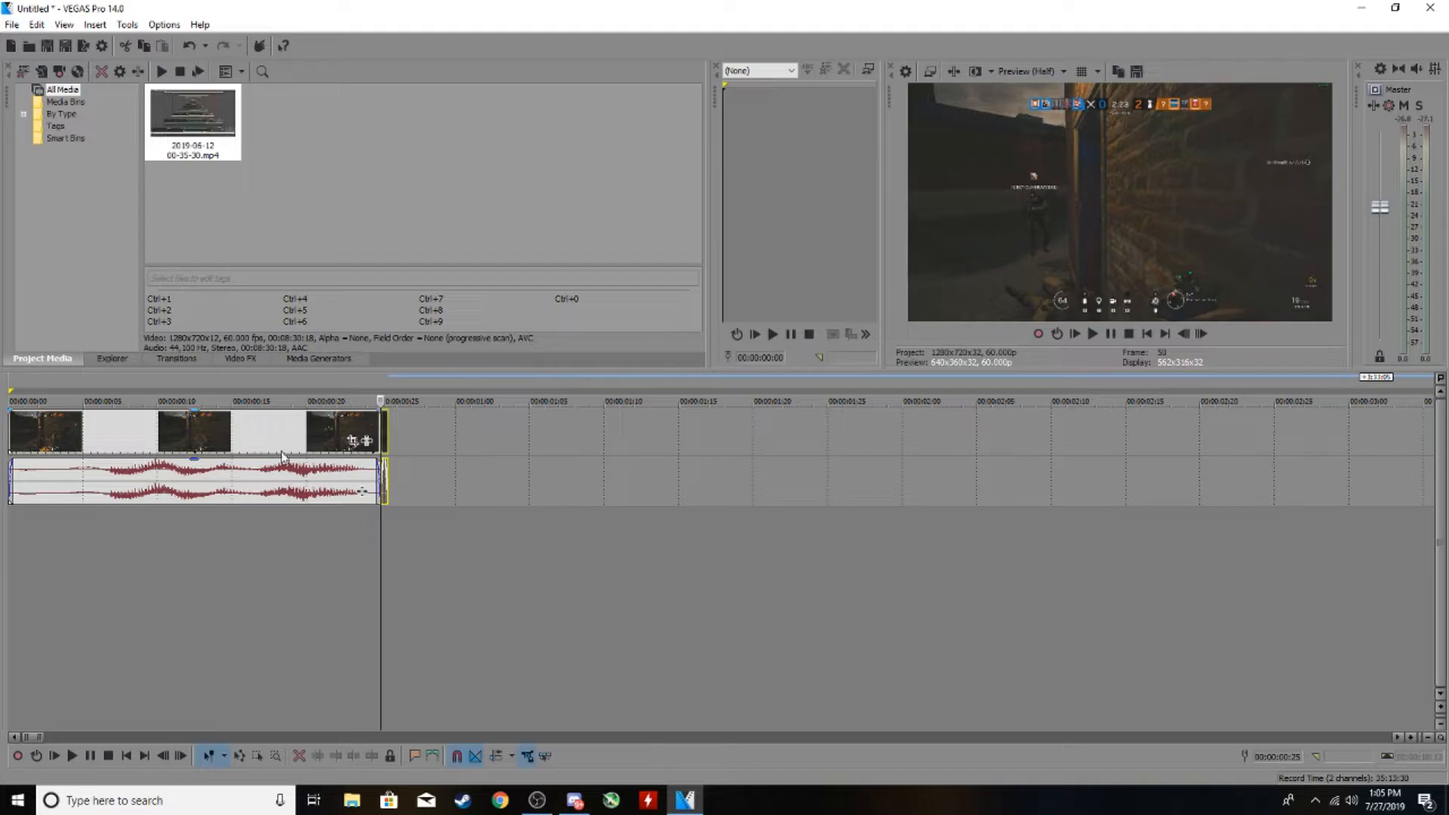
pyautogui.scroll(6, 365, 468)
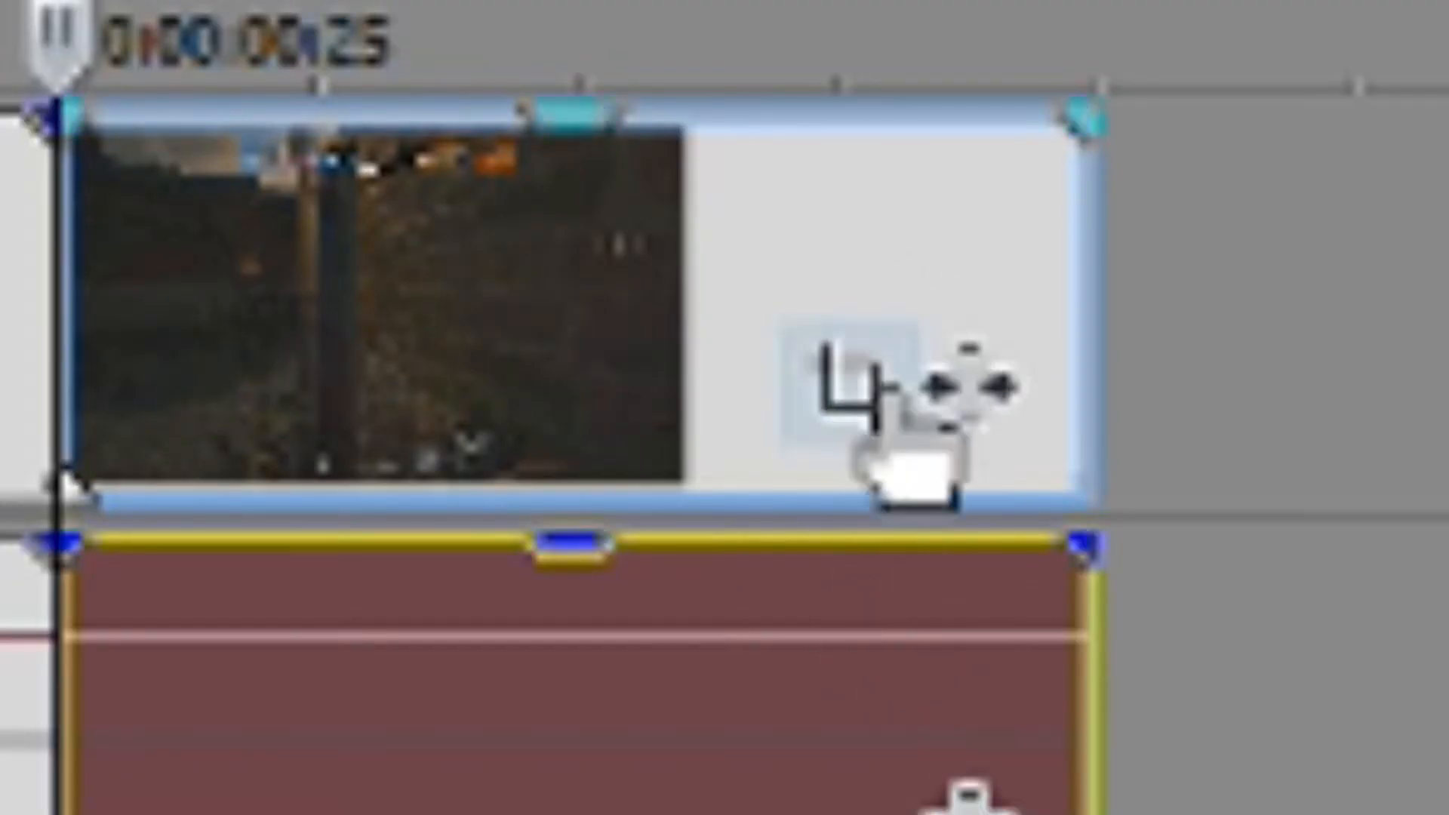
# Open Pan/Crop for the tiny end segment and enlarge its window for a bigger workspace.
pyautogui.click(866, 381)
pyautogui.scroll(-3, 381, 466)
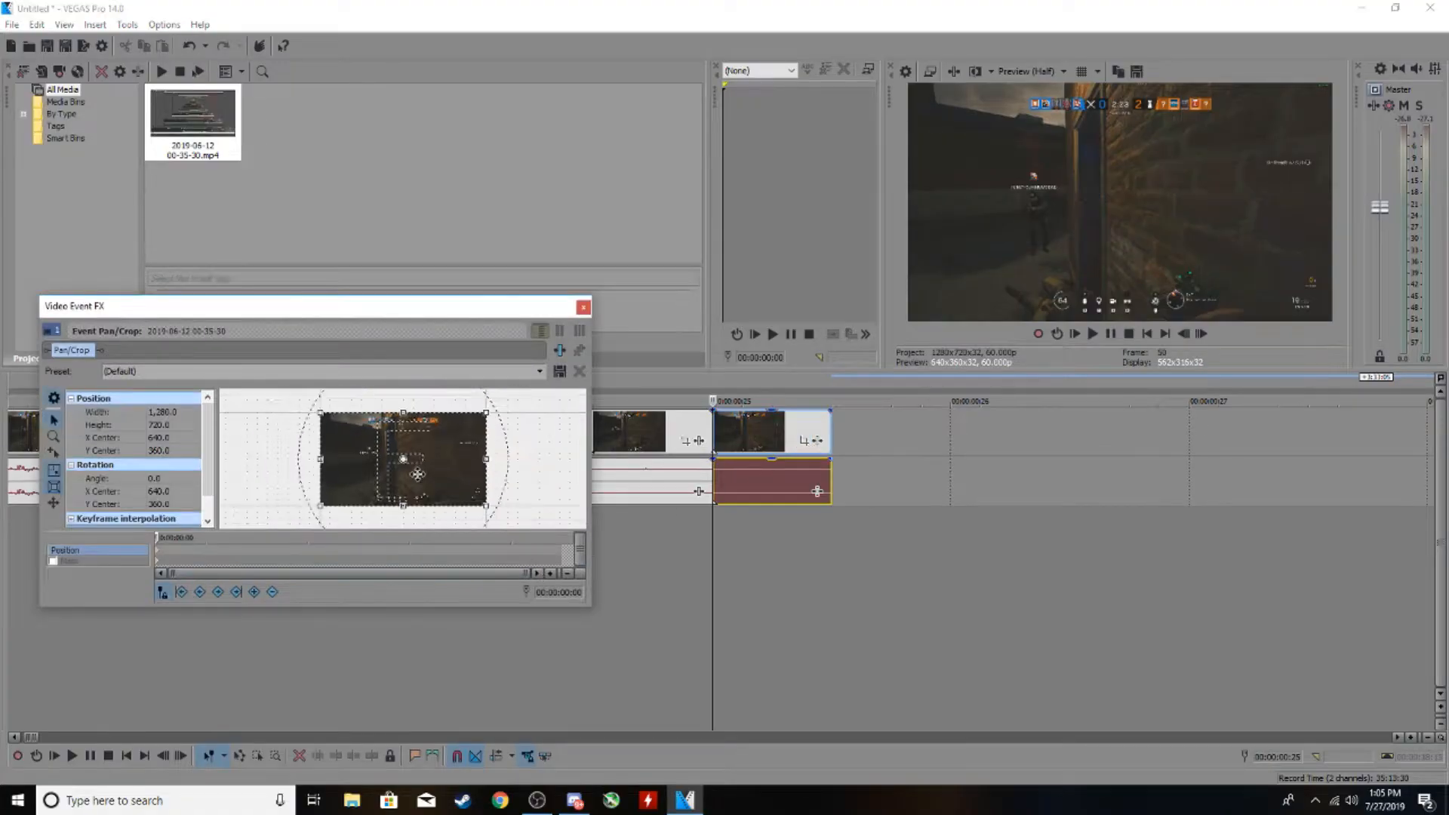
pyautogui.moveTo(550, 307); pyautogui.dragTo(538, 149)
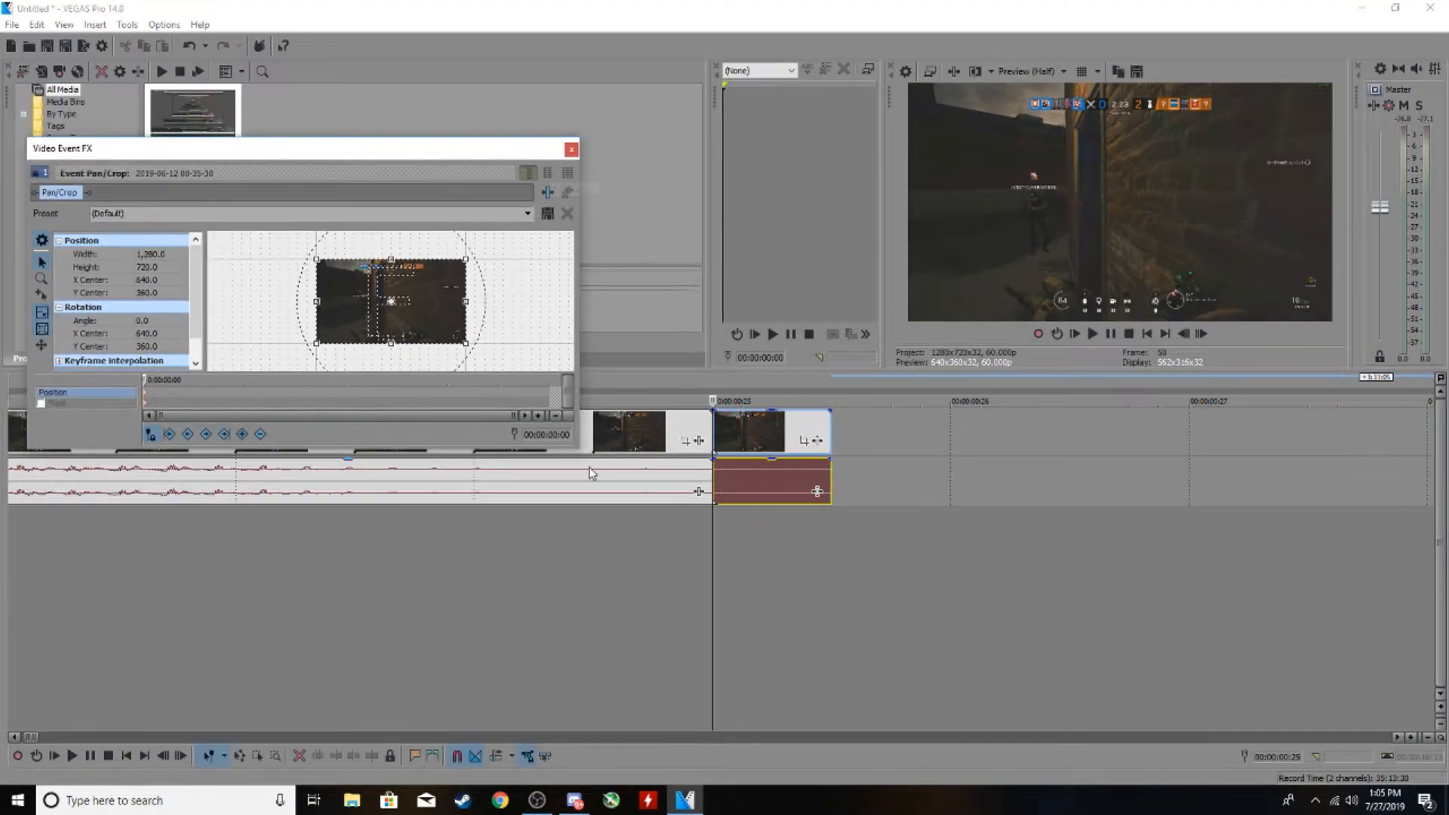
pyautogui.moveTo(581, 452); pyautogui.dragTo(696, 519)
pyautogui.scroll(3, 513, 345)
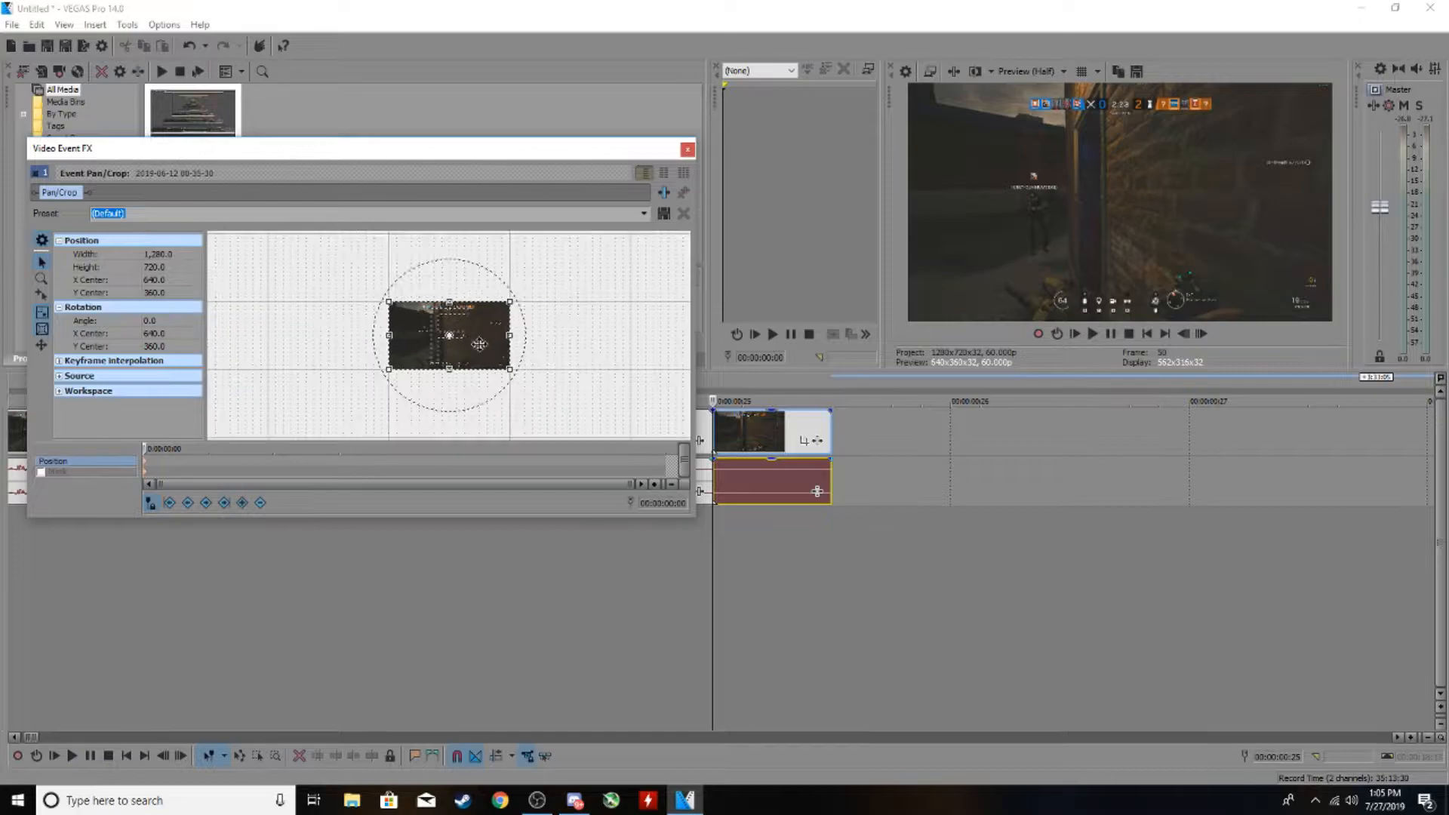
pyautogui.scroll(2, 512, 345)
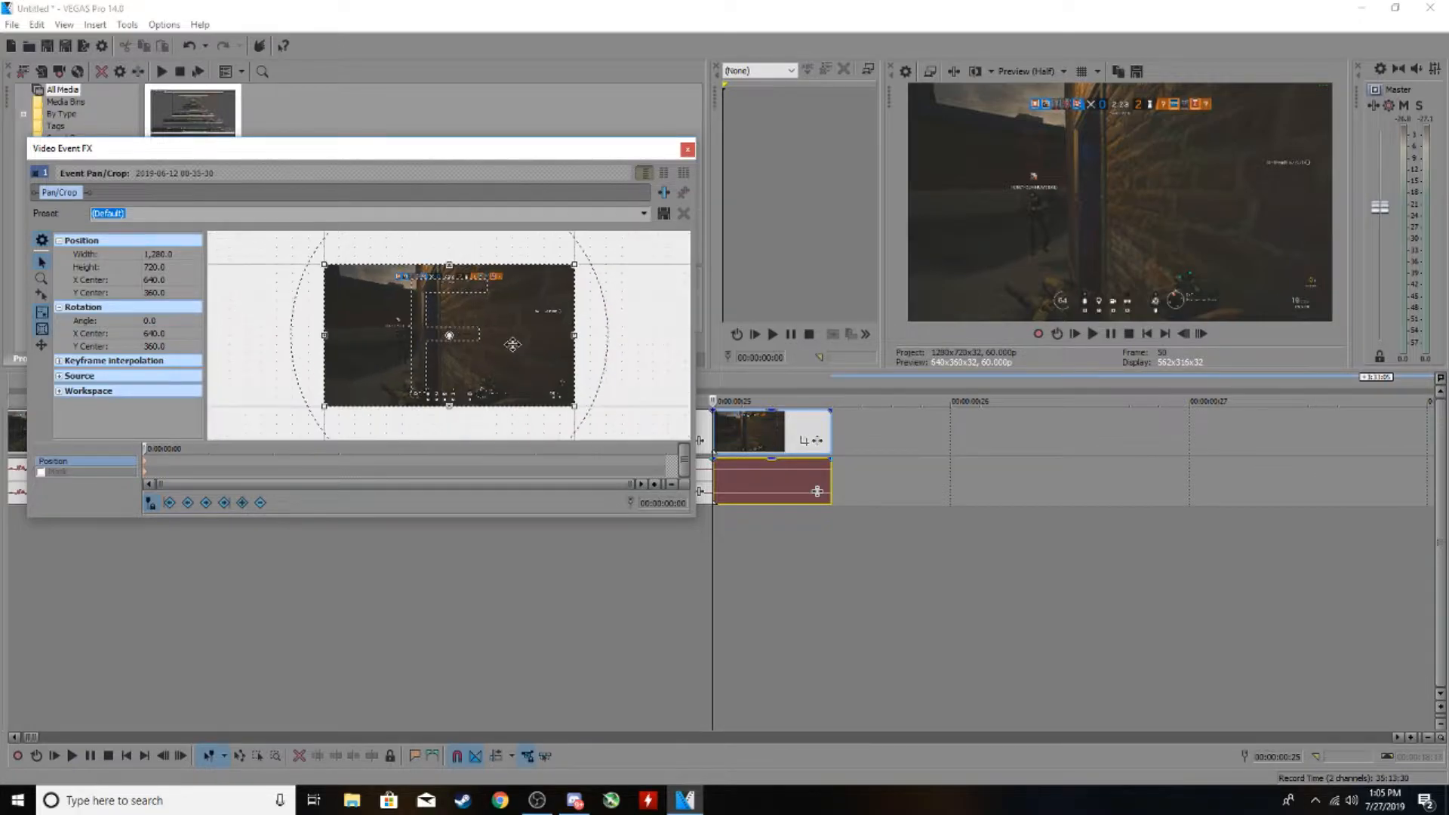
# At the end of the segment's Pan/Crop timeline, shrink the centred crop frame to about 151 by 85 for a strong zoom-in.
pyautogui.click(665, 468)
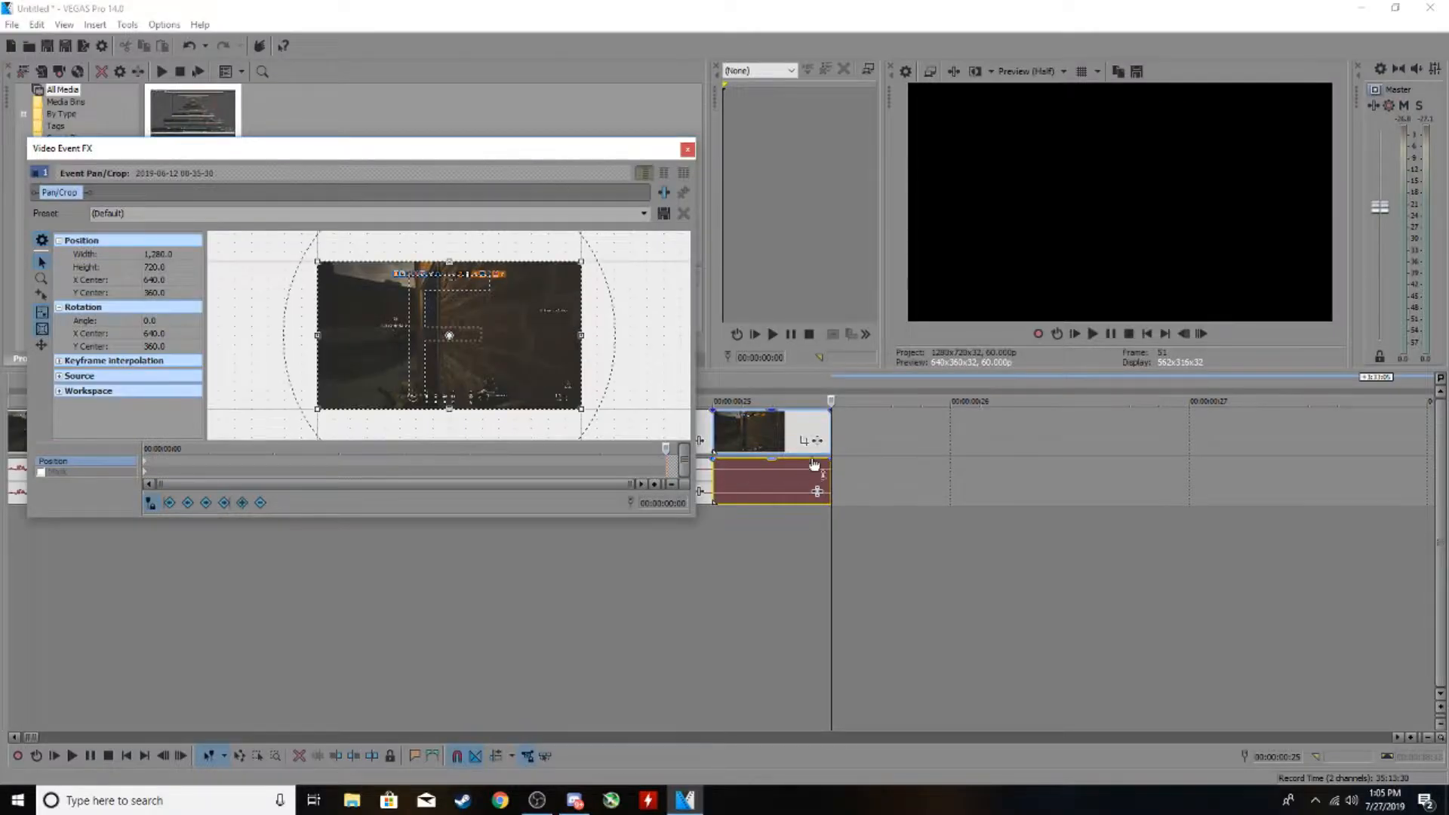
pyautogui.moveTo(581, 410); pyautogui.dragTo(473, 349)
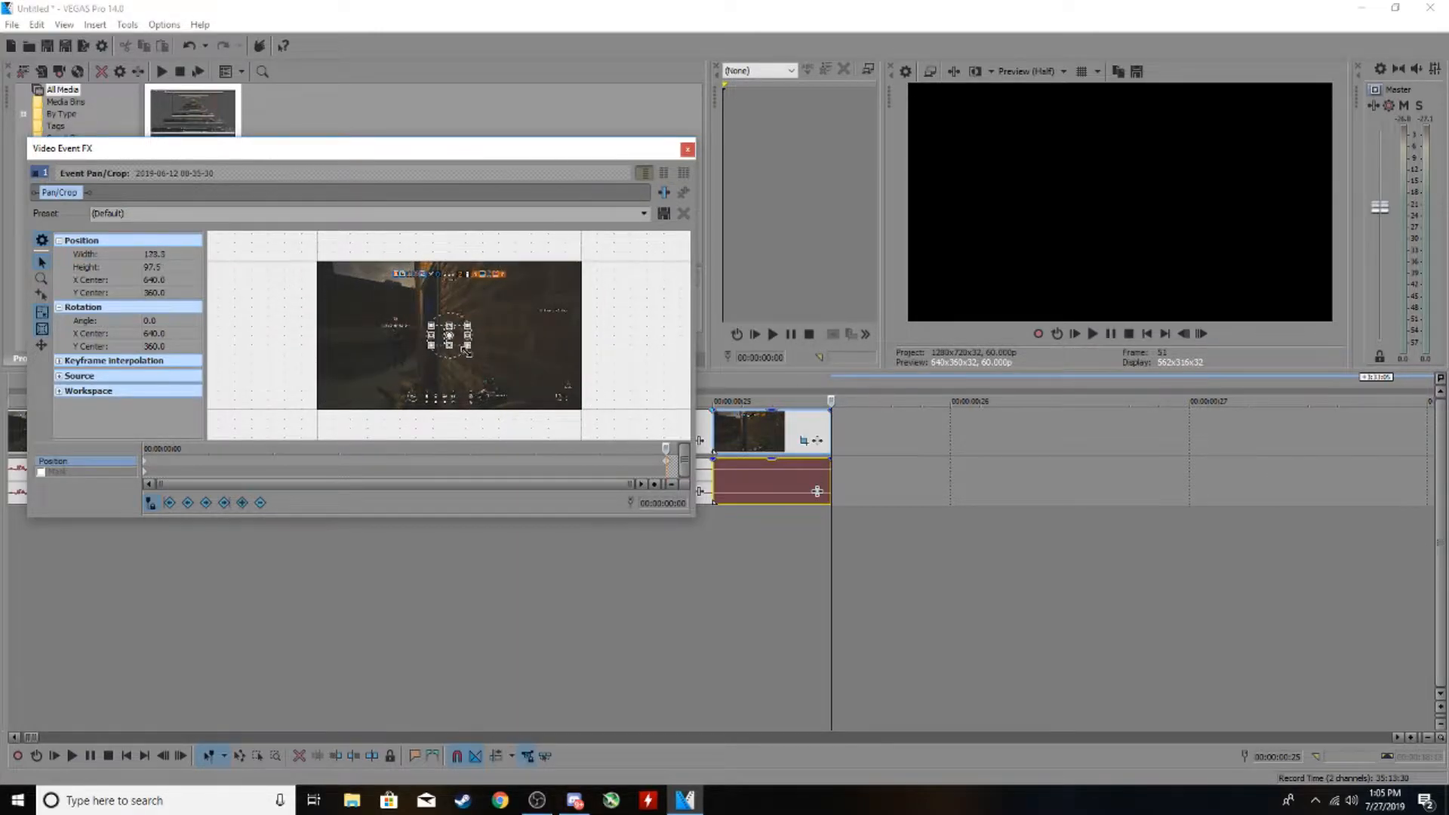
pyautogui.scroll(3, 463, 351)
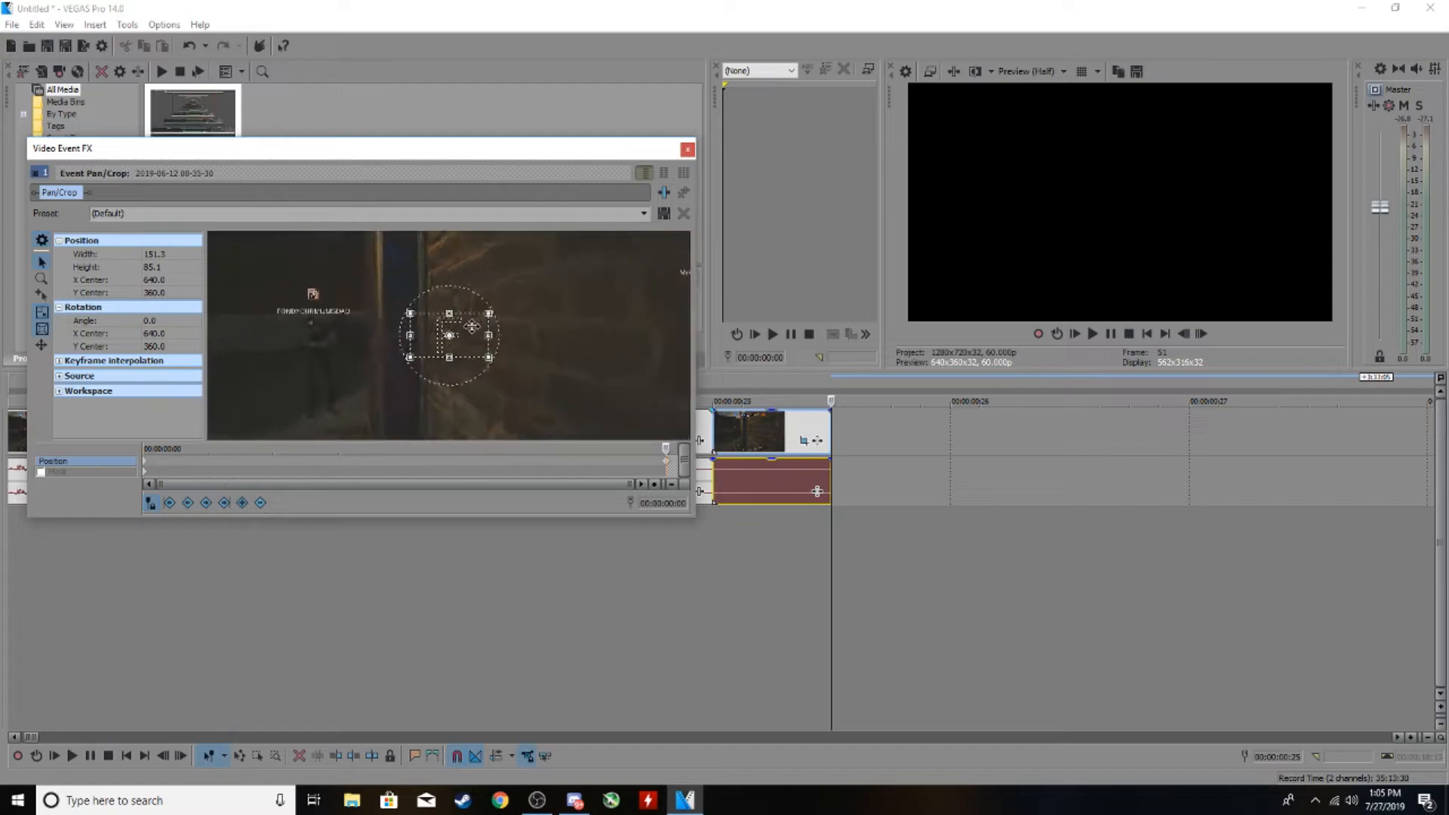
pyautogui.scroll(-5, 465, 310)
pyautogui.scroll(4, 465, 310)
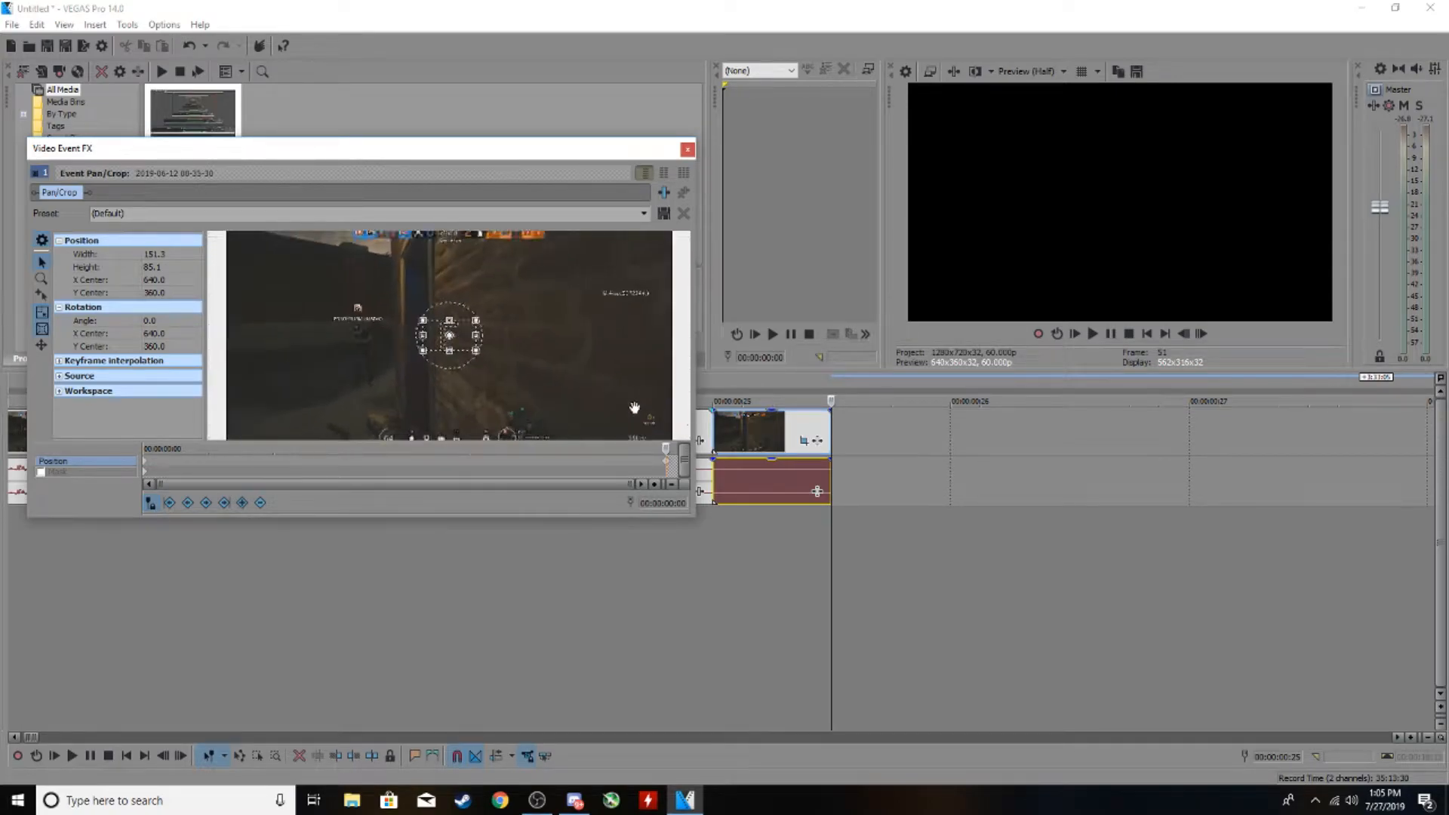
pyautogui.scroll(-5, 465, 310)
pyautogui.click(686, 151)
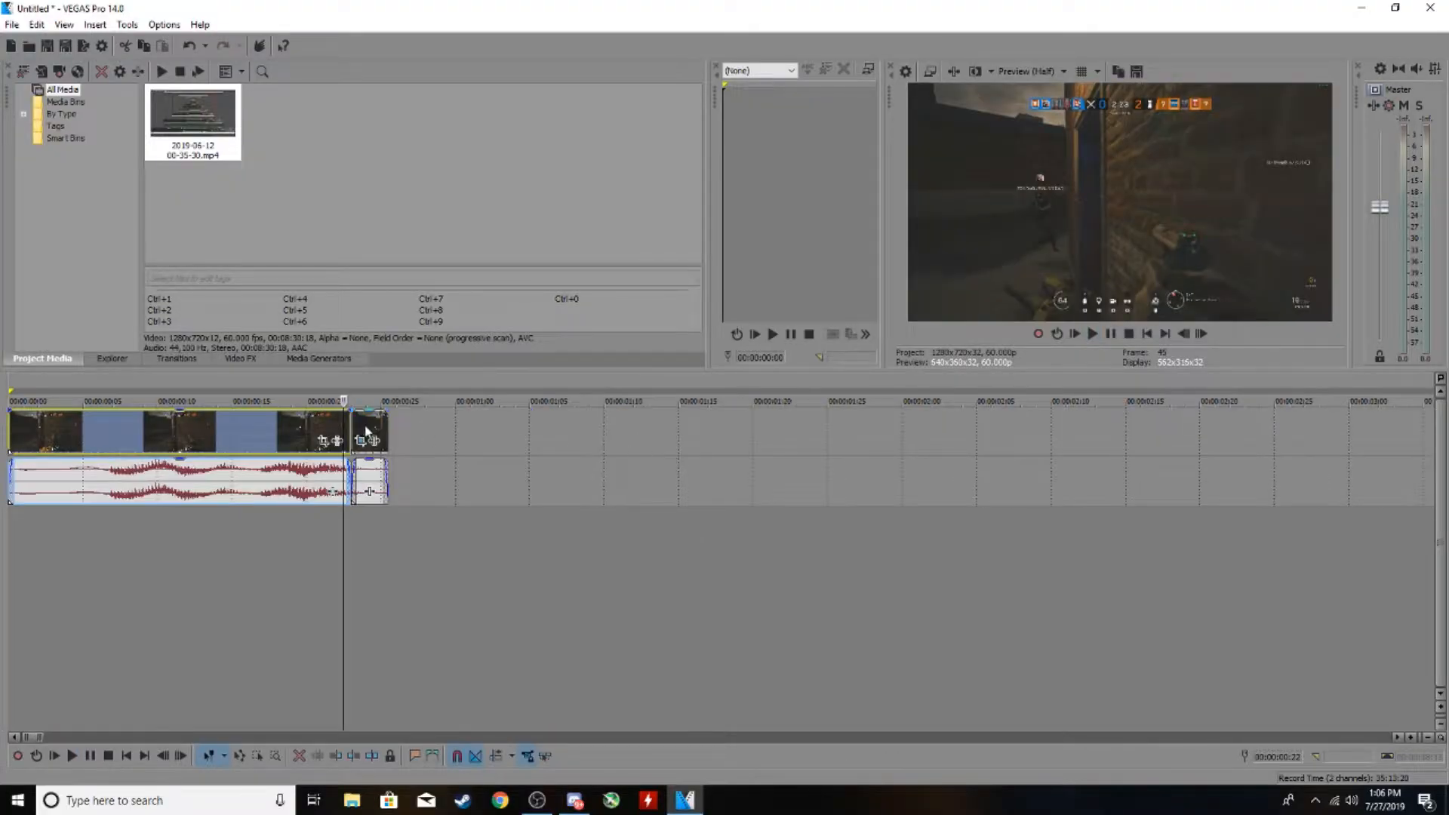
# Apply the Light Rays video effect with the Weak Light Rays preset to the tiny segment at the end of the opening clip.
pyautogui.click(366, 434)
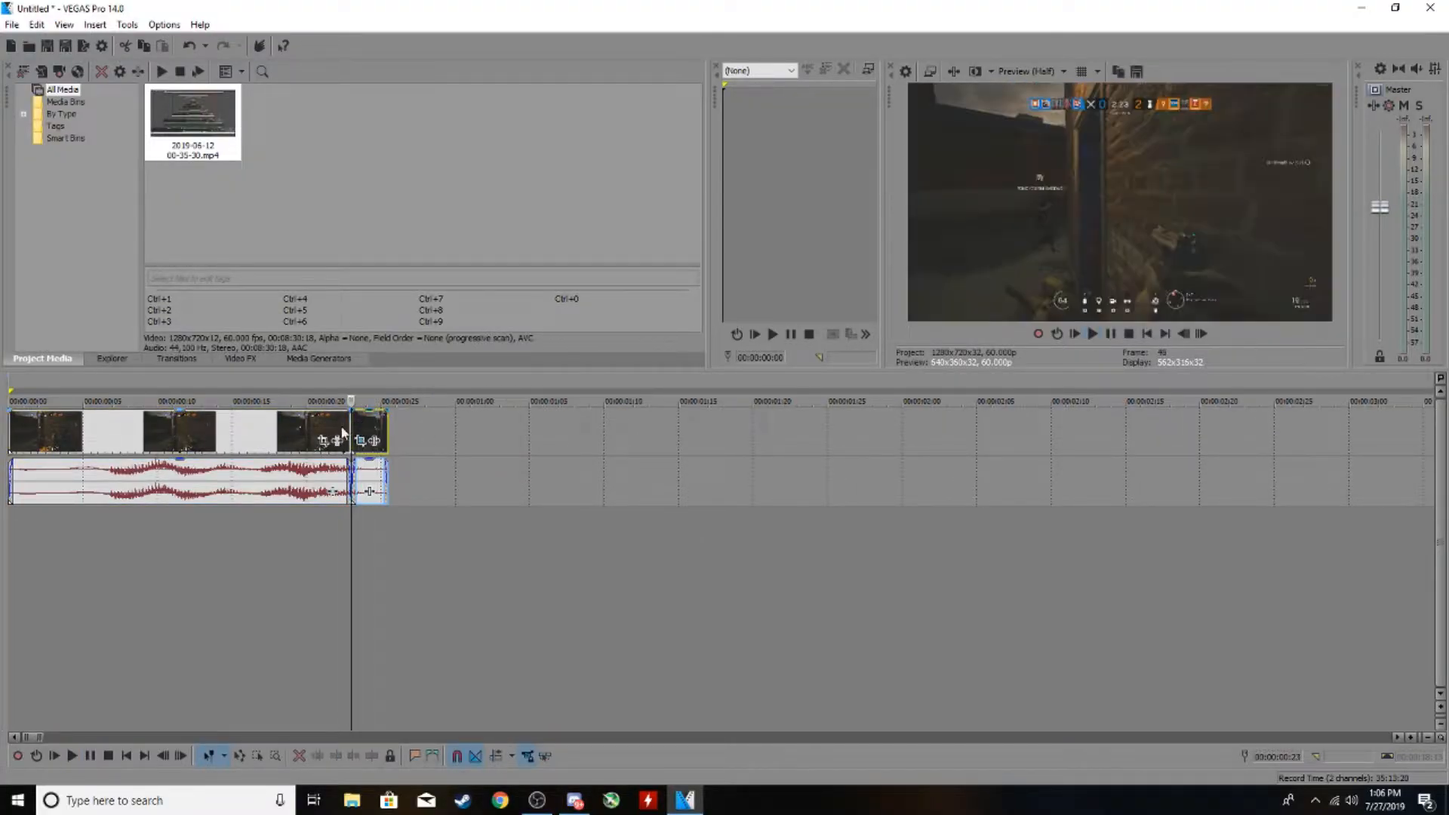
pyautogui.scroll(5, 344, 434)
pyautogui.click(319, 359)
pyautogui.click(240, 359)
pyautogui.scroll(1, 97, 224)
pyautogui.scroll(-1, 75, 218)
pyautogui.scroll(1, 86, 209)
pyautogui.scroll(-1, 86, 210)
pyautogui.scroll(1, 90, 188)
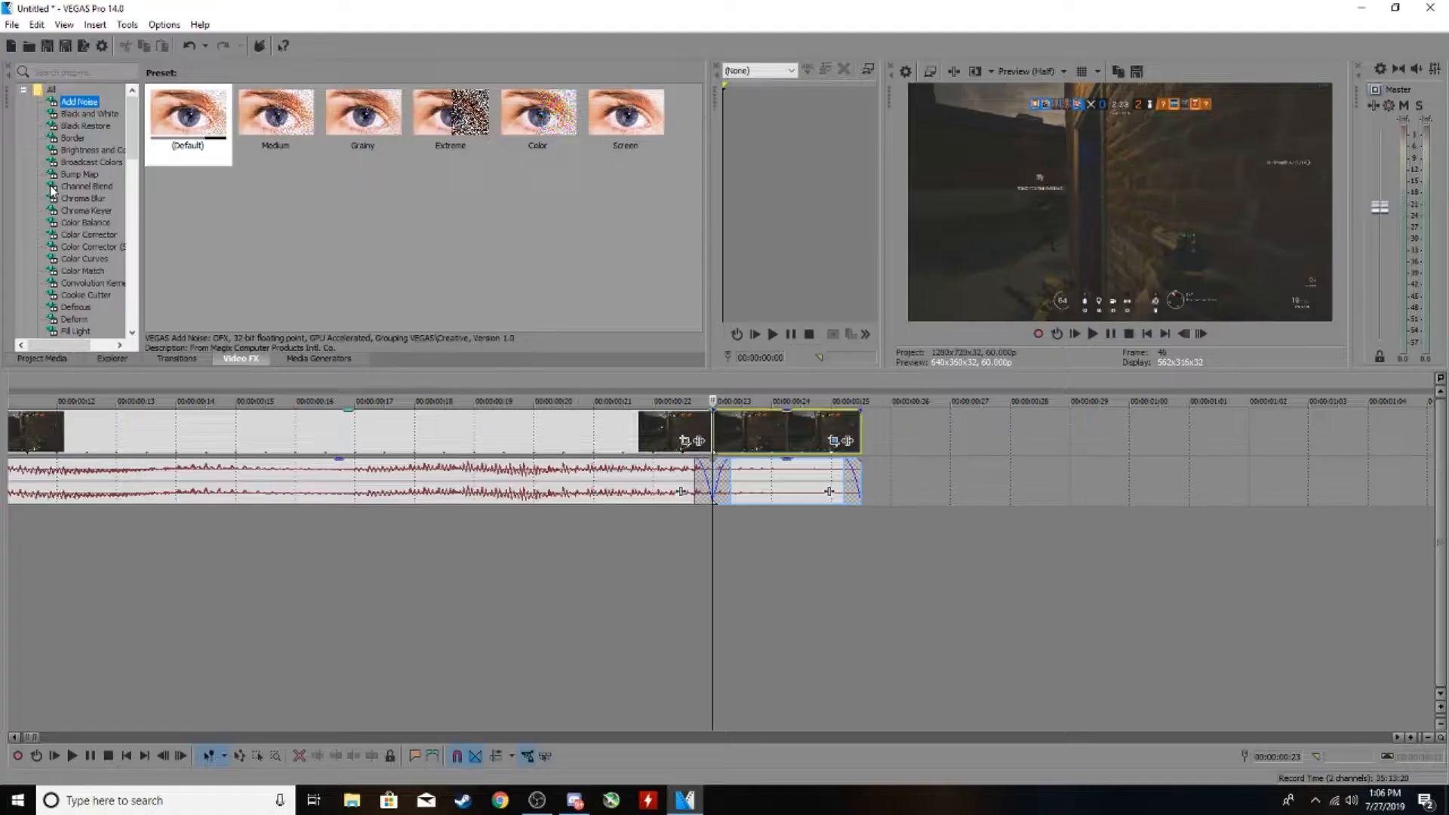
pyautogui.scroll(-3, 66, 221)
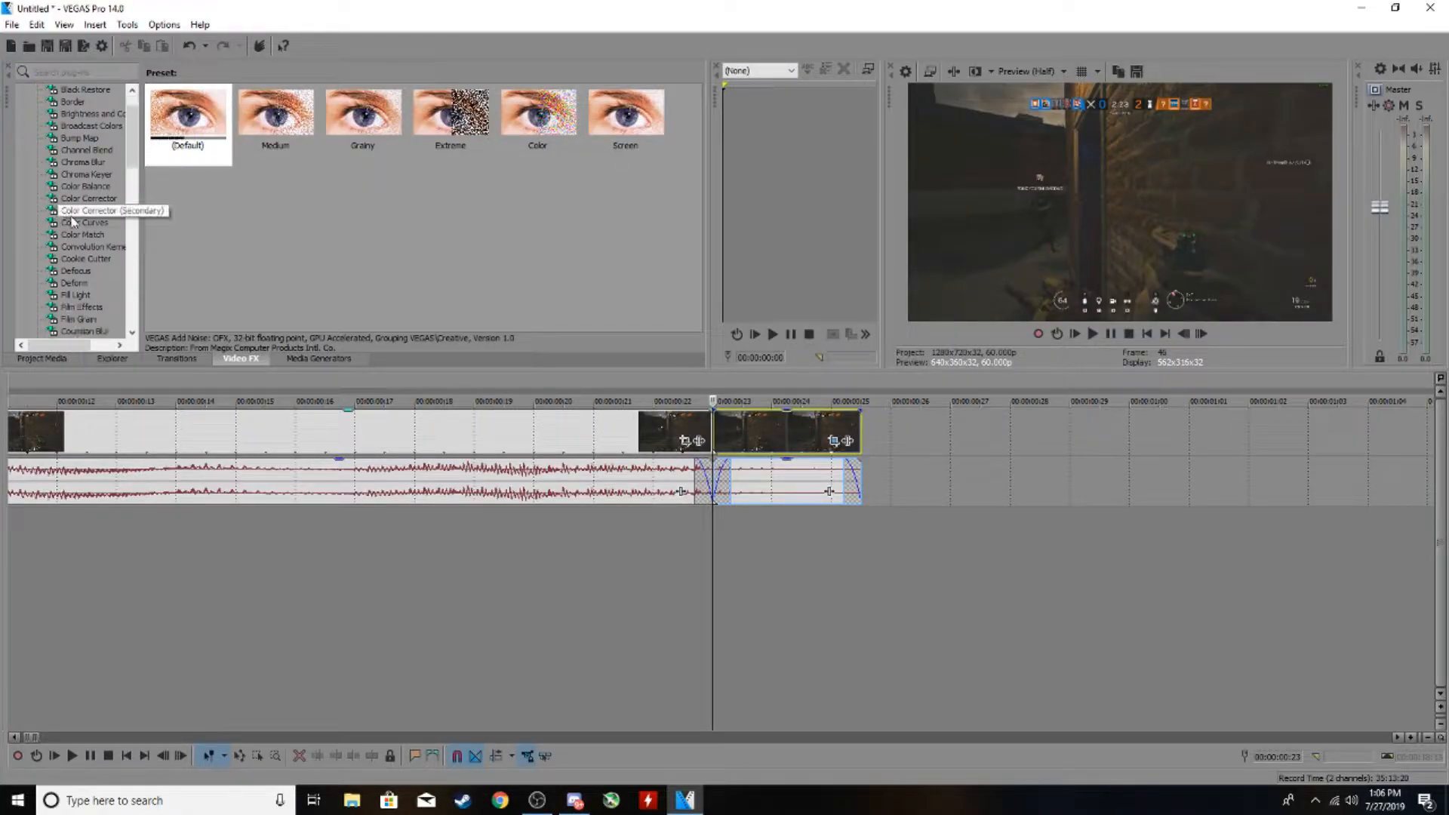
pyautogui.scroll(-5, 96, 281)
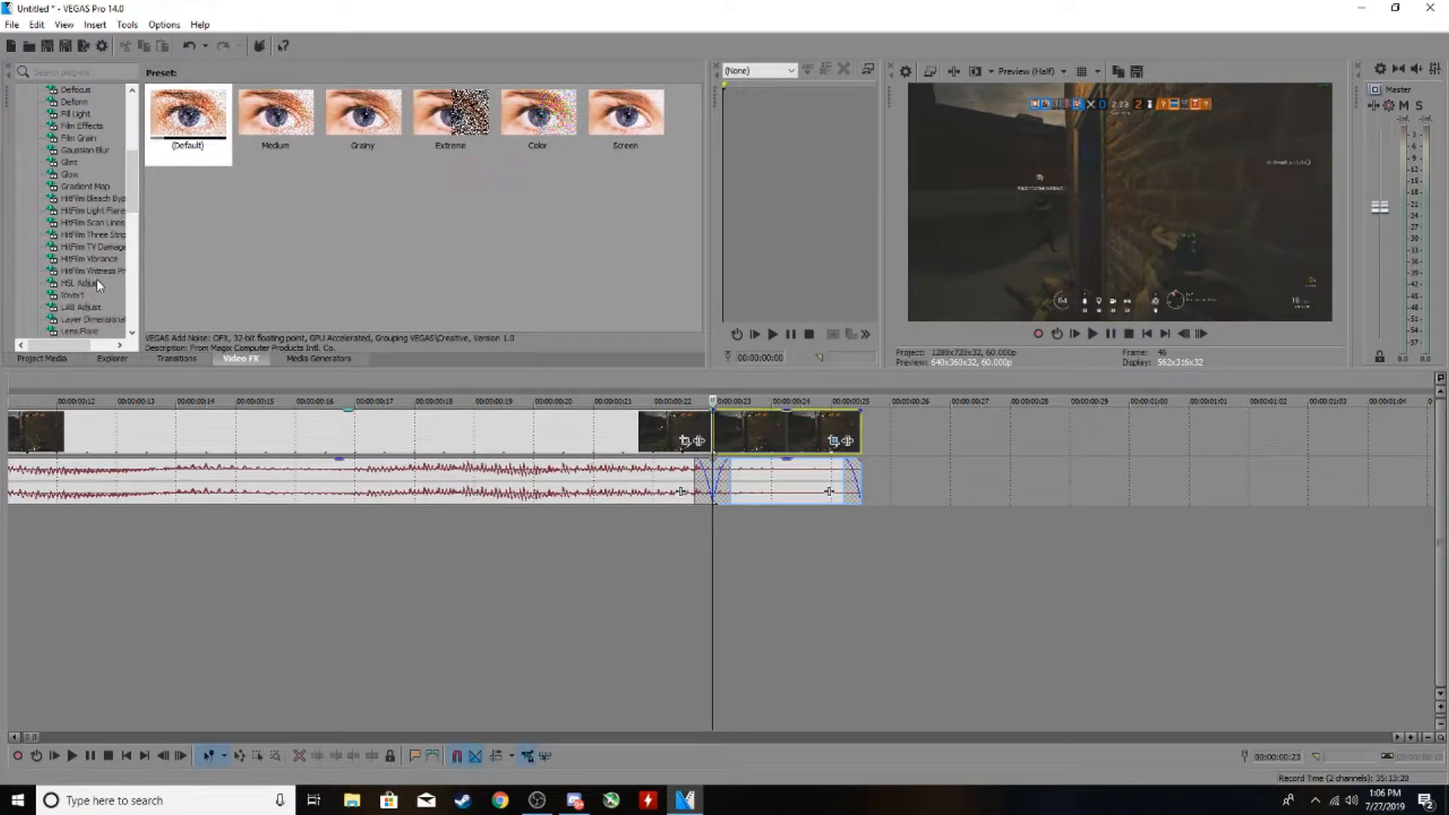
pyautogui.scroll(-4, 97, 302)
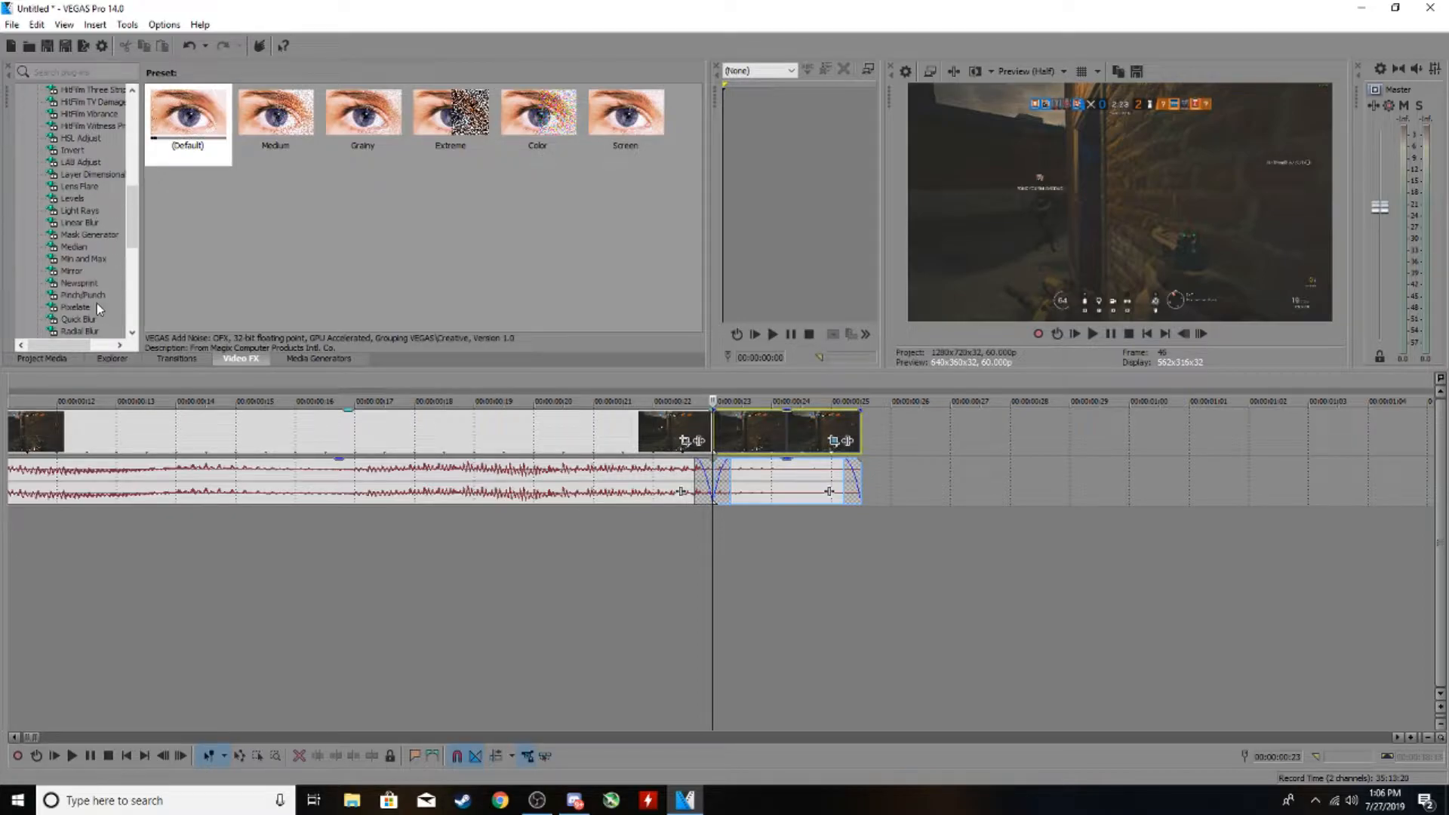
pyautogui.click(76, 139)
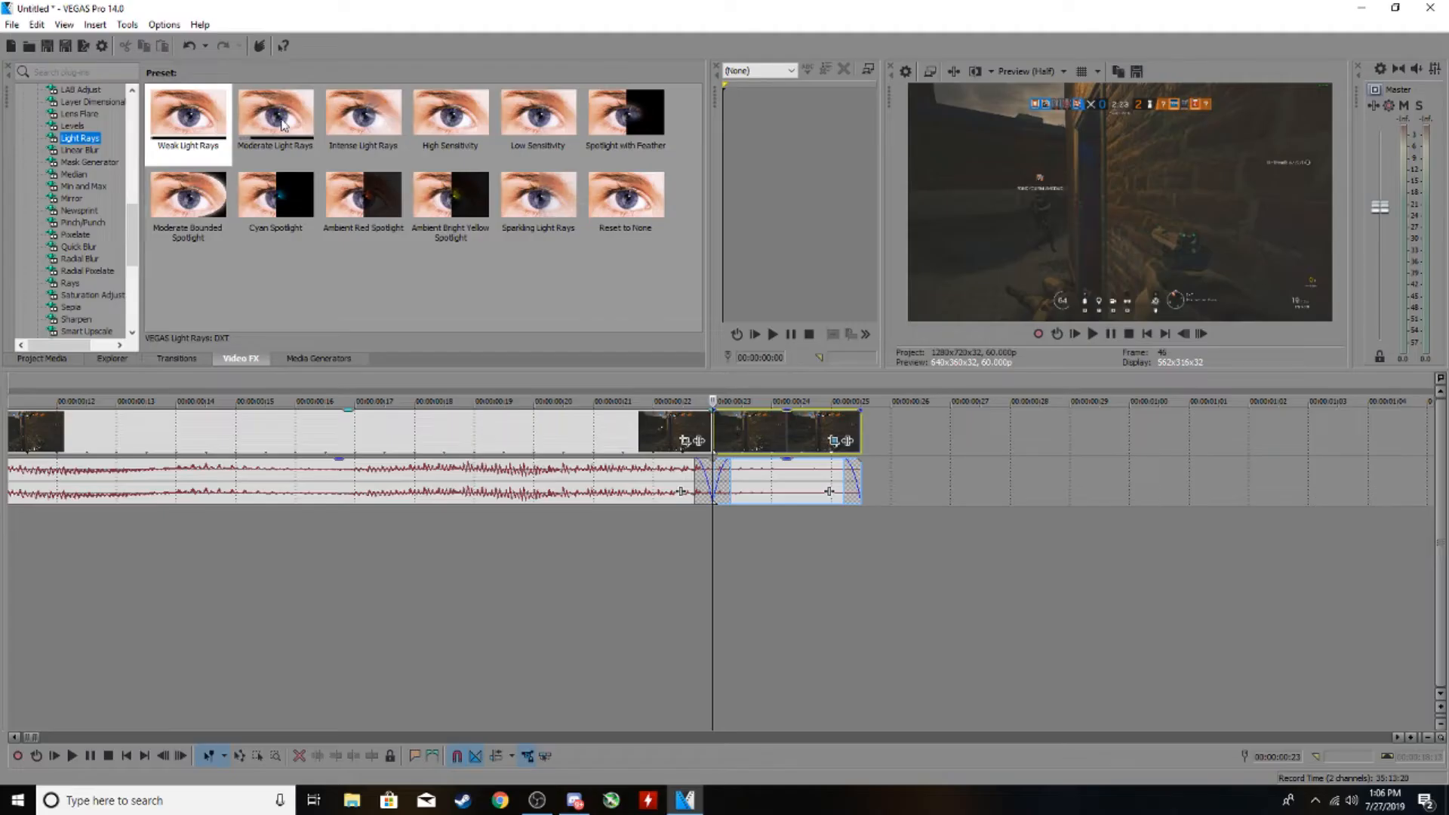
pyautogui.moveTo(192, 113); pyautogui.dragTo(476, 229)
pyautogui.moveTo(777, 426); pyautogui.dragTo(825, 429)
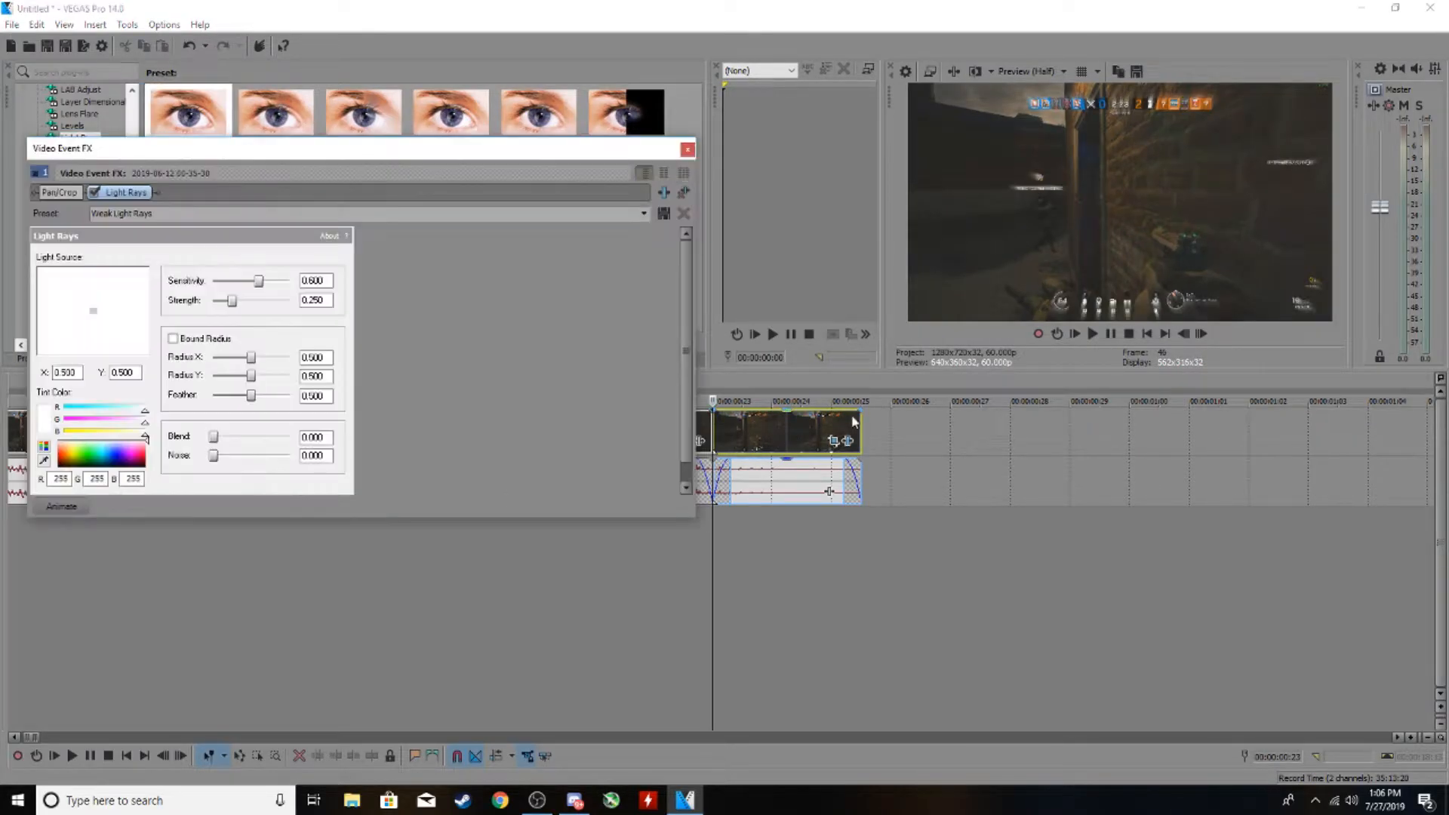
pyautogui.click(688, 148)
# Compare the frames before and after the cut into the tiny end segment and play back its light rays effect.
pyautogui.click(696, 420)
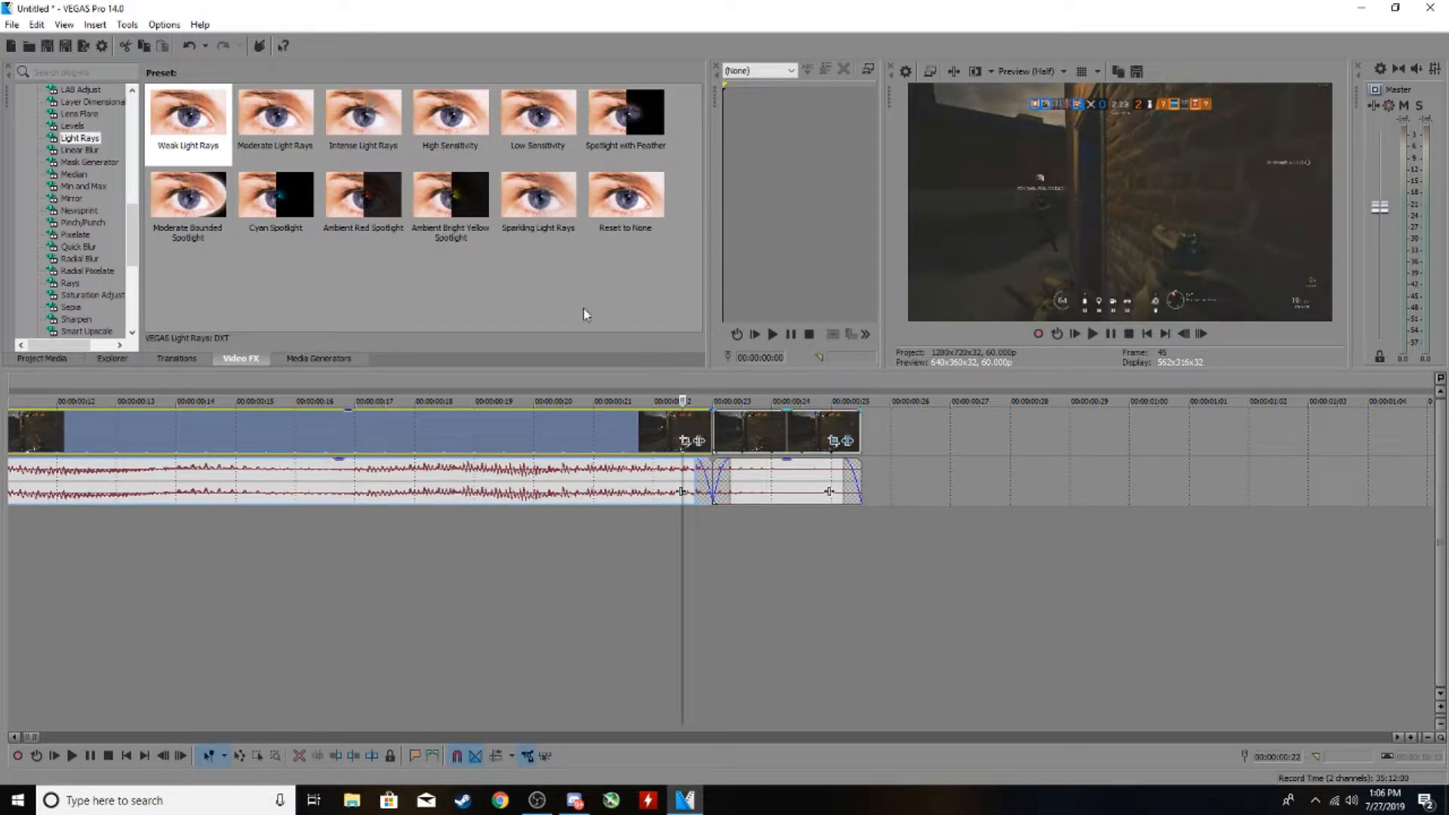
pyautogui.click(722, 421)
pyautogui.click(708, 419)
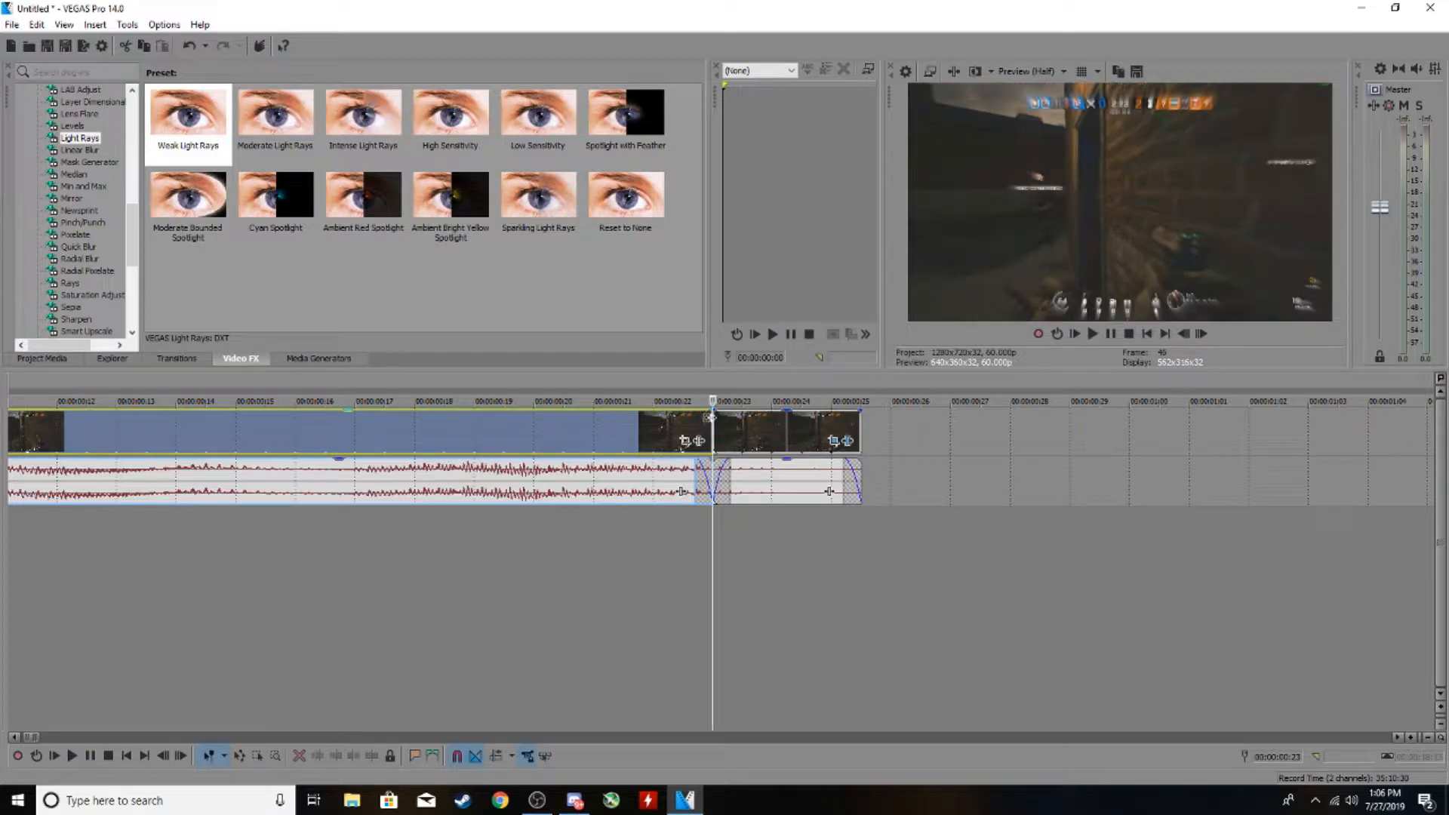
pyautogui.press('space')
pyautogui.press('space')
# Add a Soft Shadow legacy text reading "Yo fool" / "this the intro" after the end segment and delete all but its short beginning.
pyautogui.click(855, 448)
pyautogui.scroll(-1, 853, 448)
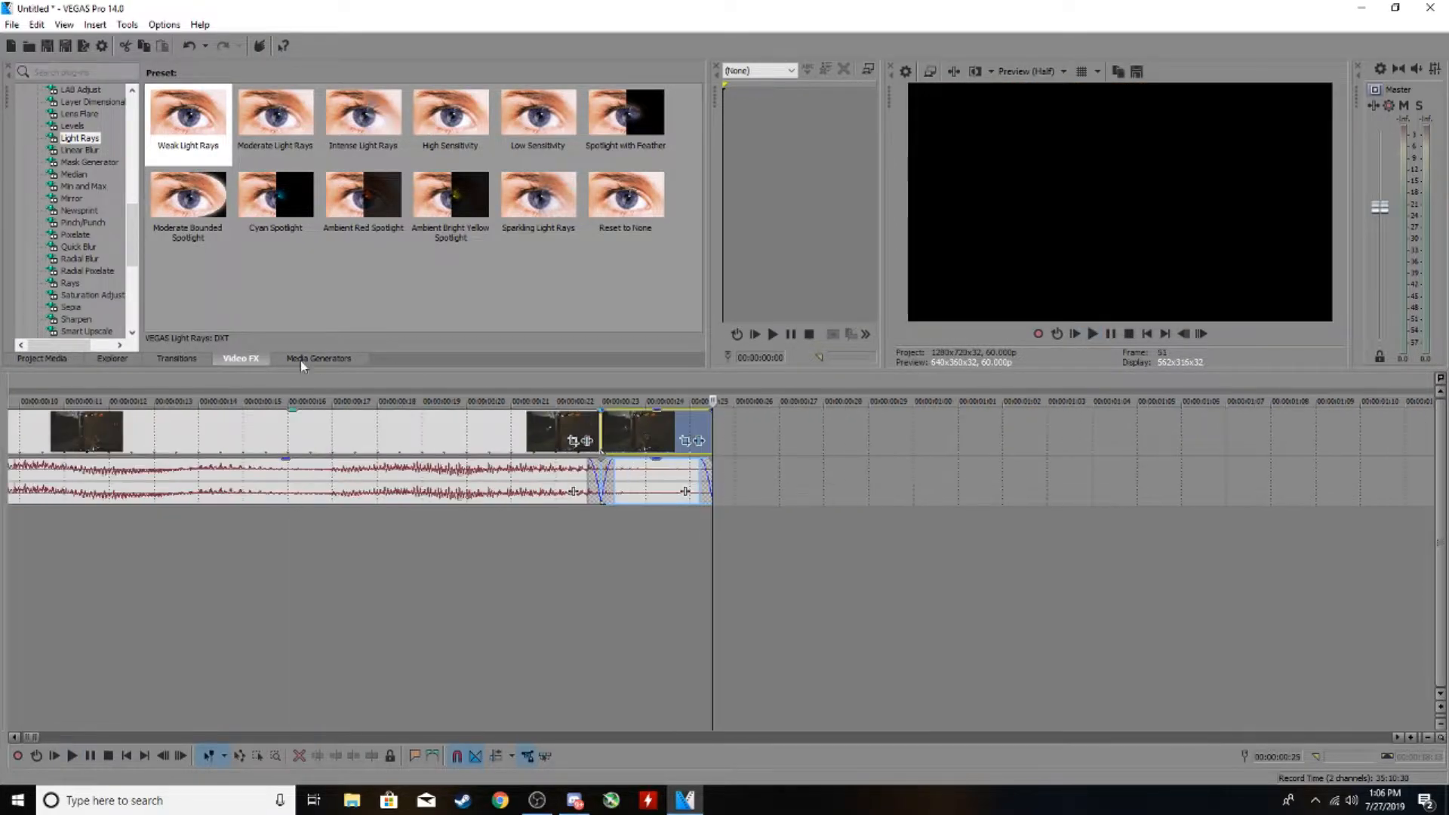
pyautogui.click(311, 363)
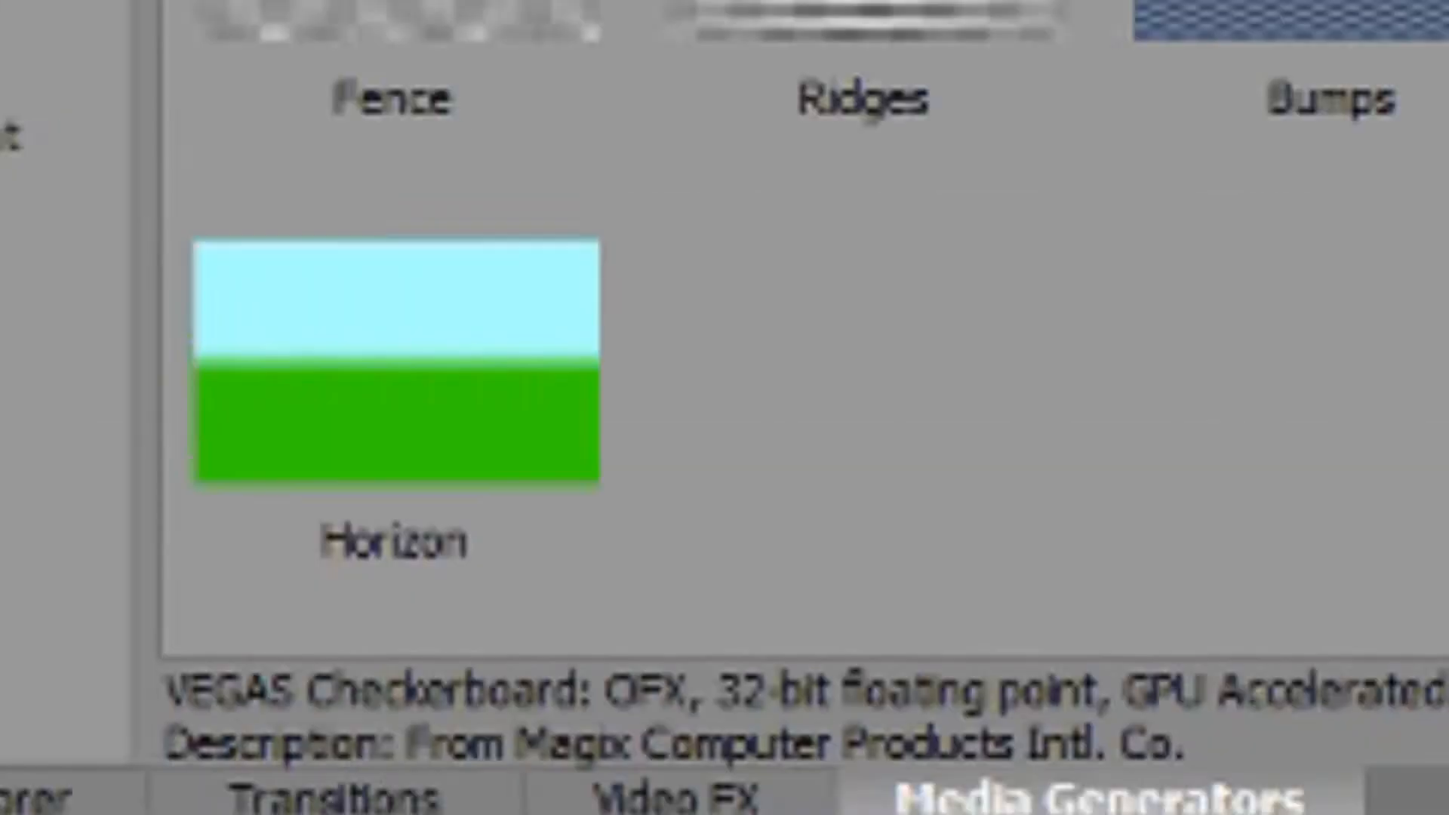
pyautogui.click(80, 211)
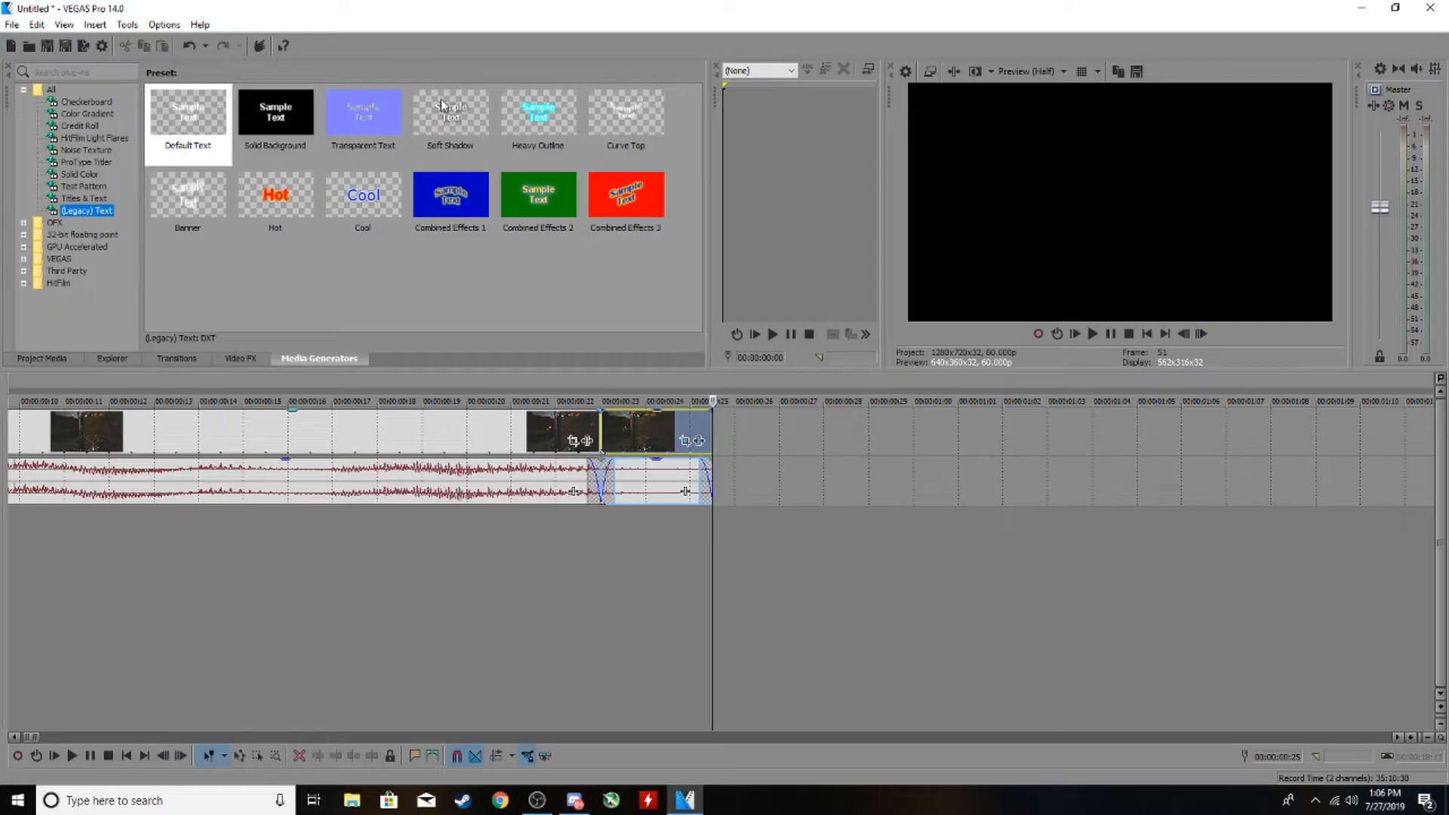
pyautogui.doubleClick(451, 115)
pyautogui.write('Yo fo')
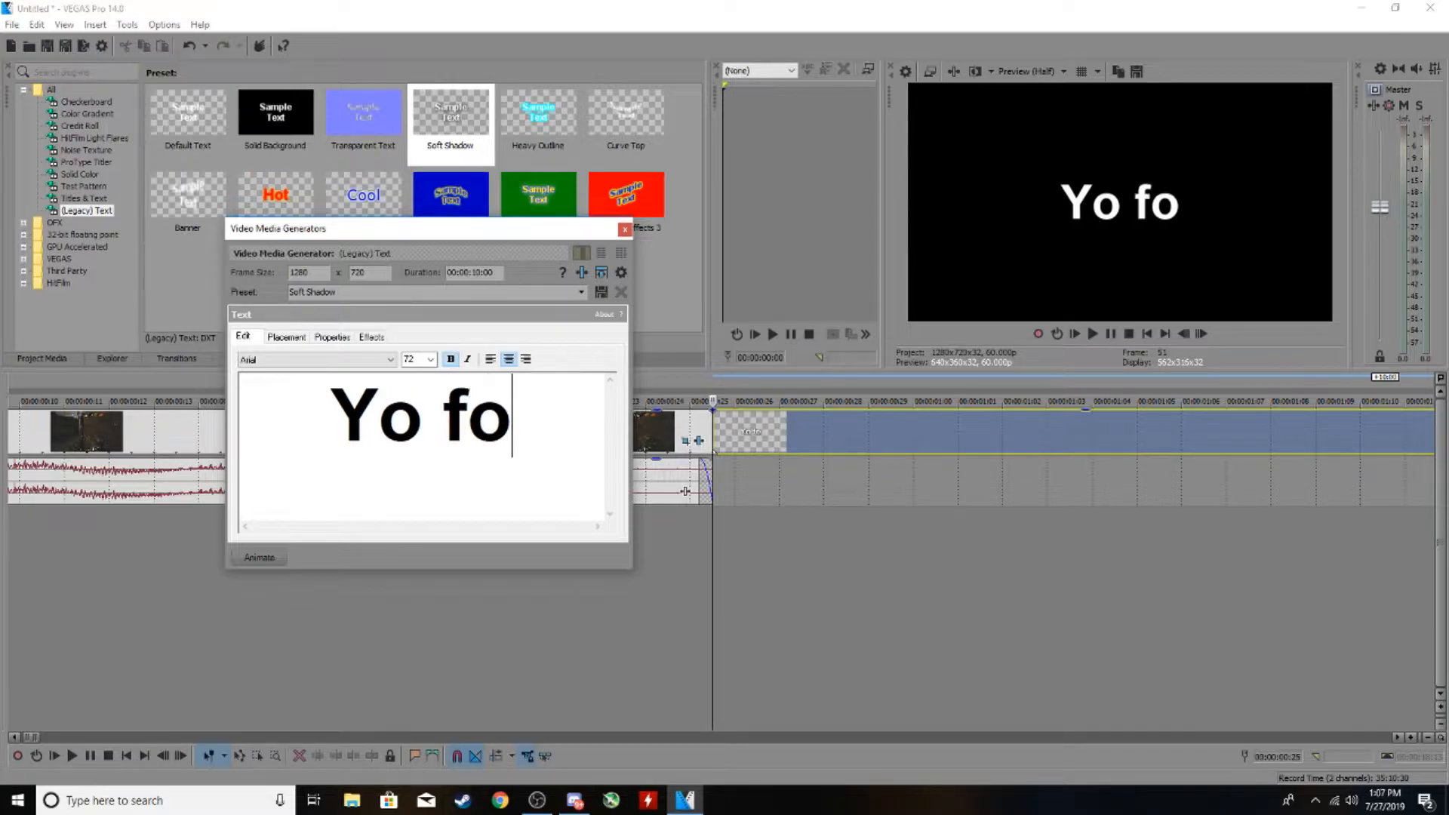
pyautogui.write('olthis s')
pyautogui.press('BackSpace')
pyautogui.write('h')
pyautogui.press('BackSpace')
pyautogui.write('the intro')
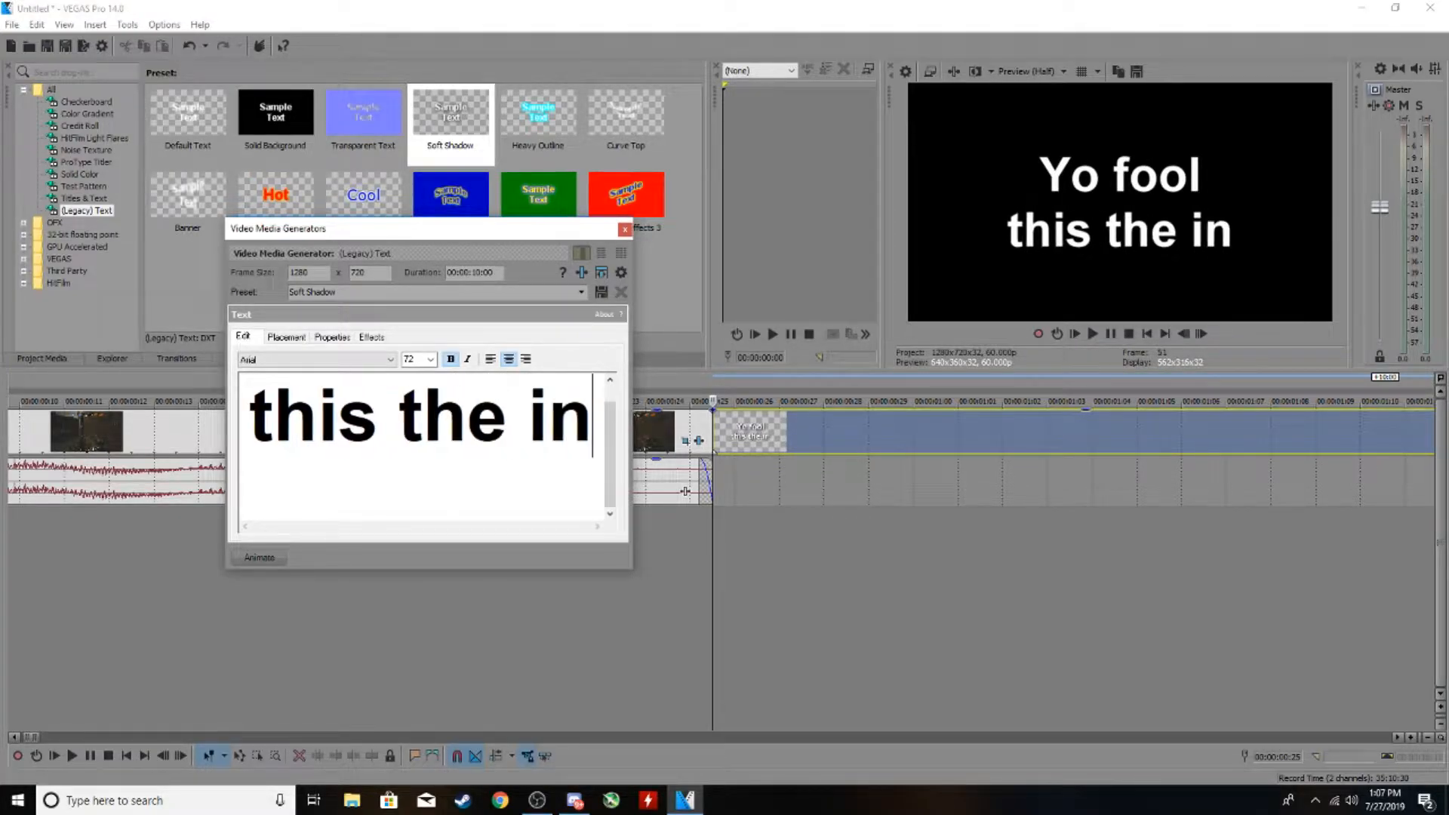
pyautogui.click(625, 230)
pyautogui.rightClick(797, 436)
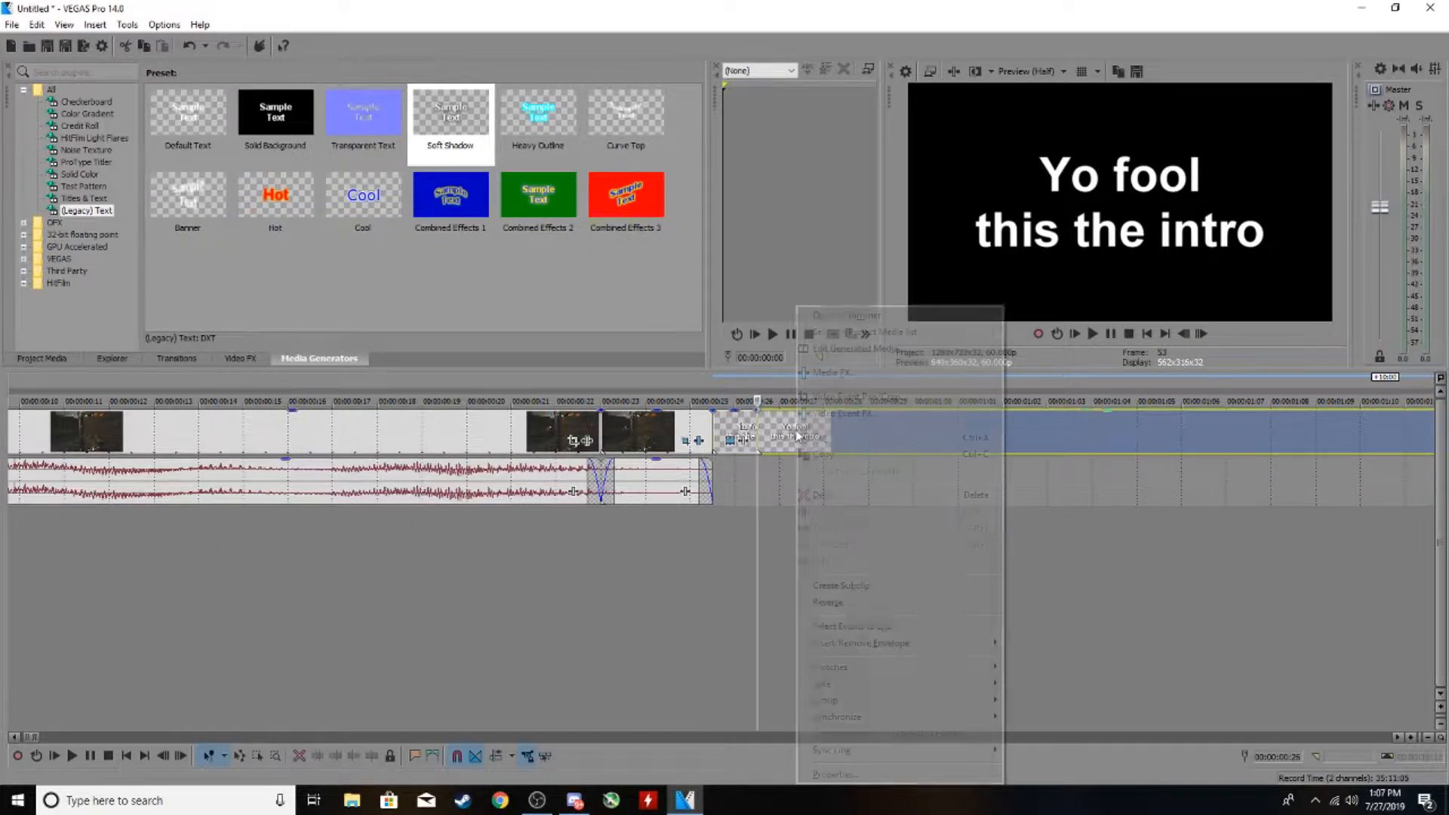
pyautogui.click(823, 495)
# Add a second Soft Shadow legacy text reading "Like the video" / "homie" directly after the first title.
pyautogui.moveTo(468, 114); pyautogui.dragTo(764, 446)
pyautogui.hotkey('ctrl', 'a')
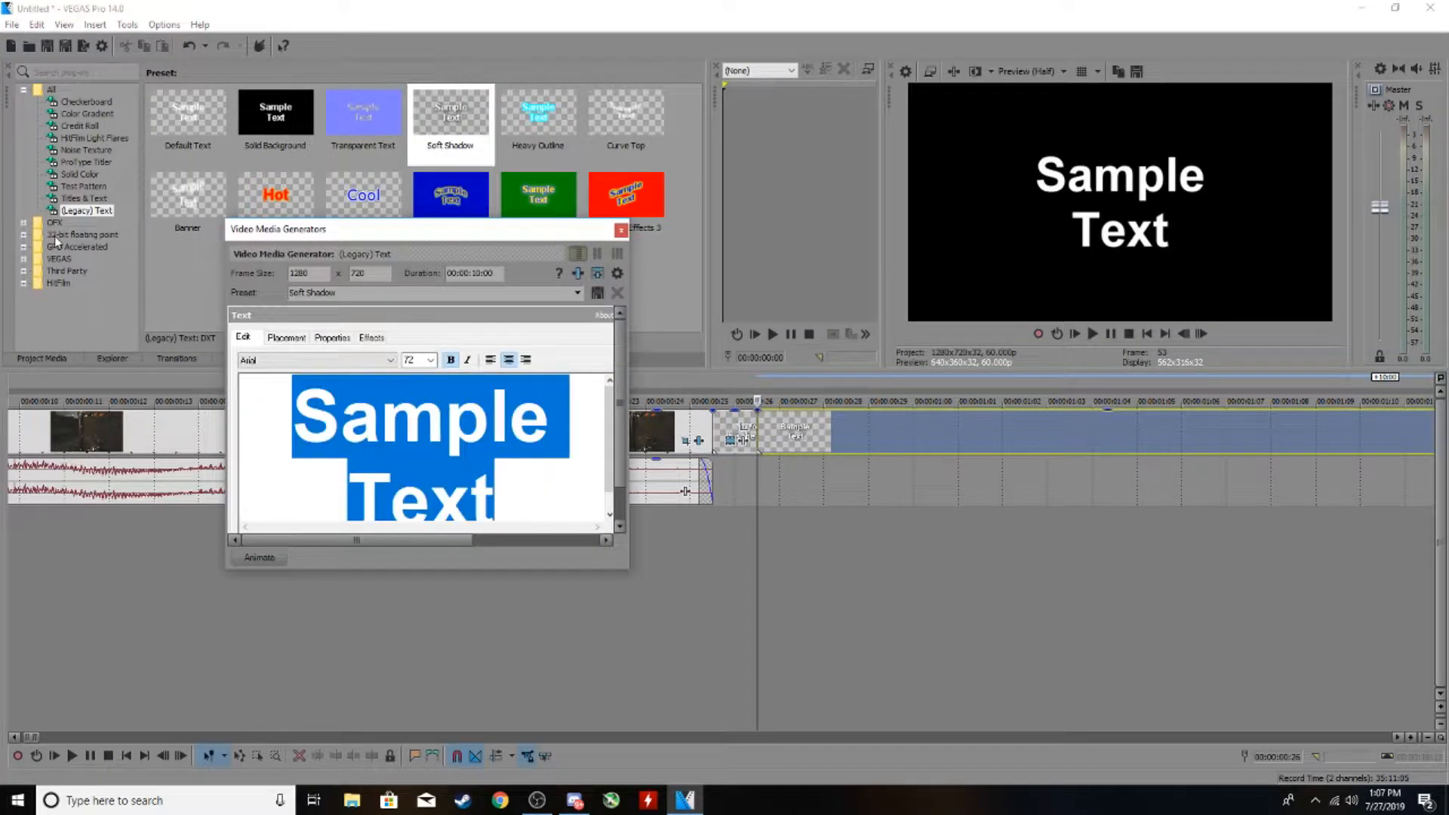
pyautogui.press('BackSpace')
pyautogui.write('Like the cv')
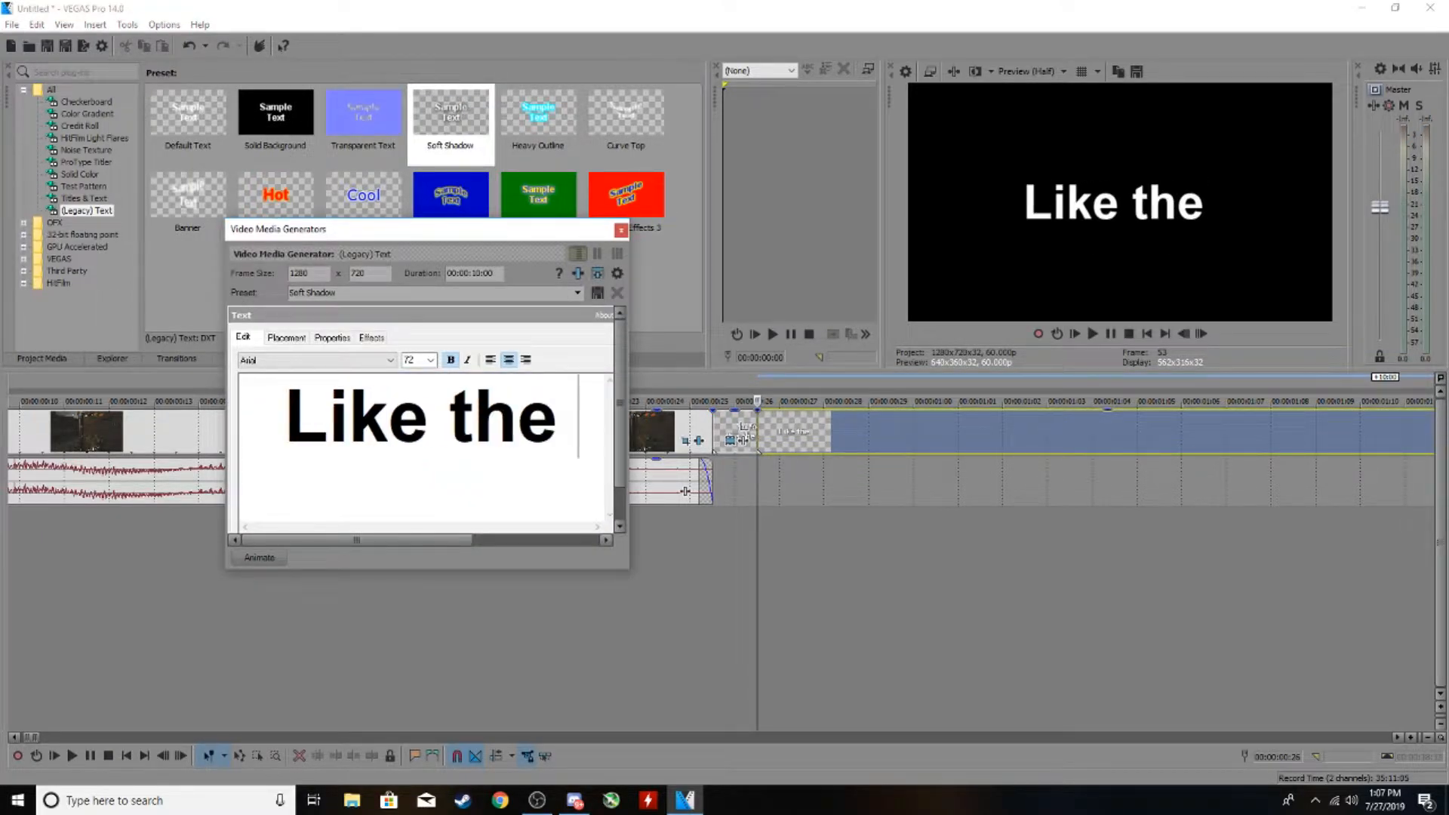
pyautogui.press('BackSpace')
pyautogui.press('BackSpace')
pyautogui.write('video')
pyautogui.press('Return')
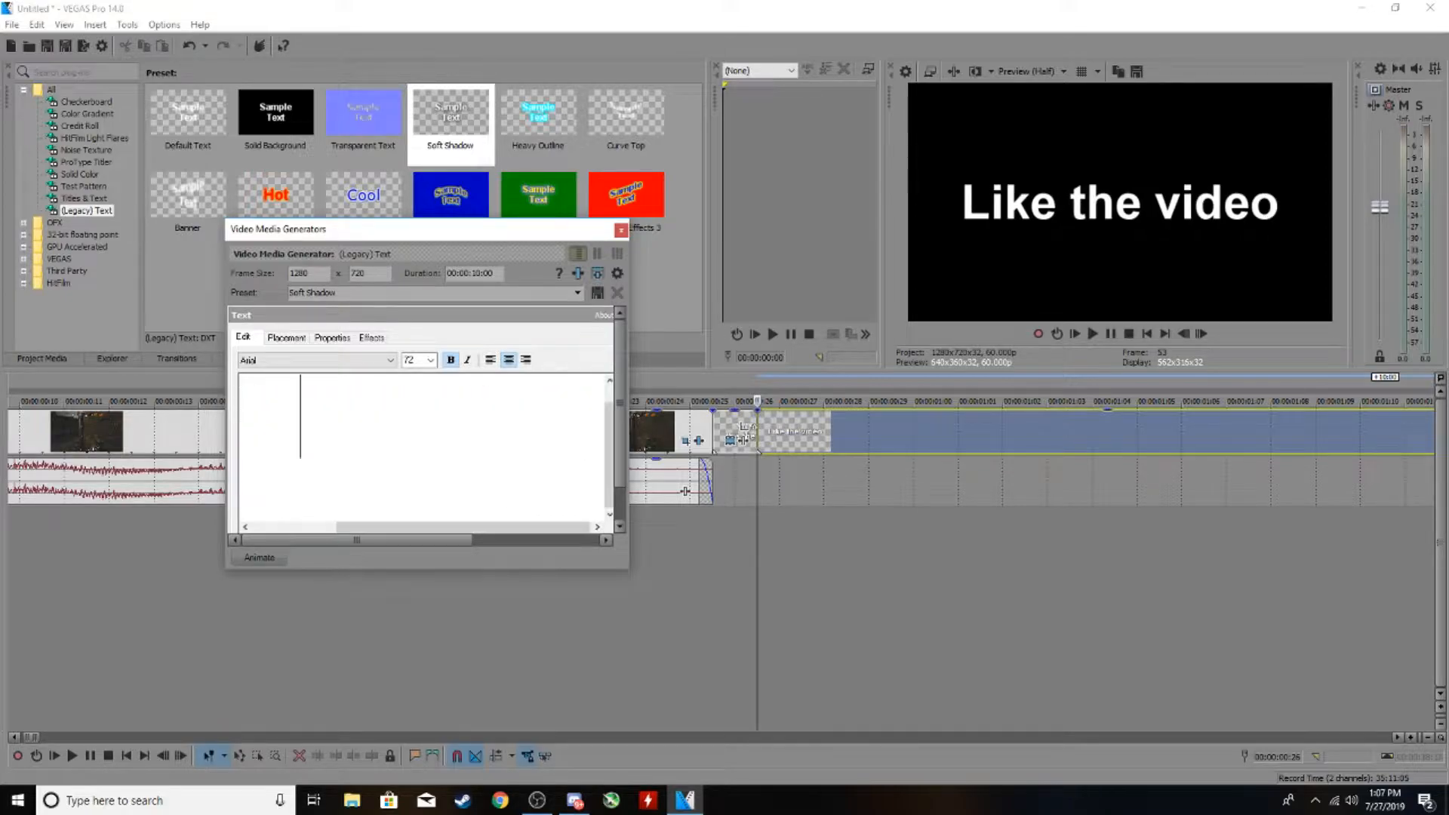
pyautogui.write('homie')
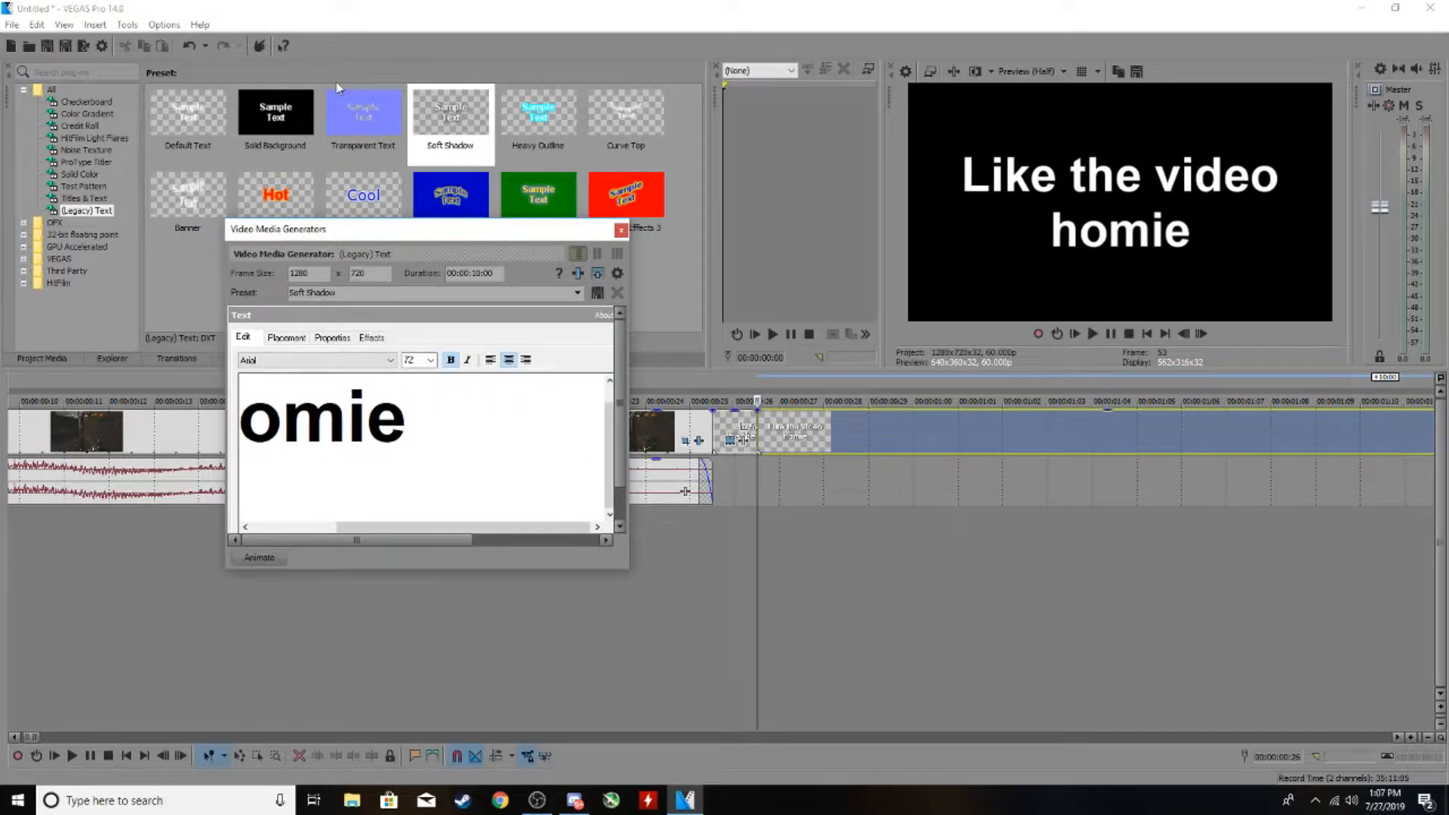
pyautogui.click(622, 229)
# Split the "Like the video homie" title shortly after its start and delete the remainder.
pyautogui.doubleClick(807, 434)
pyautogui.click(808, 434)
pyautogui.press('s')
pyautogui.press('Delete')
pyautogui.scroll(-4, 537, 468)
pyautogui.scroll(4, 538, 468)
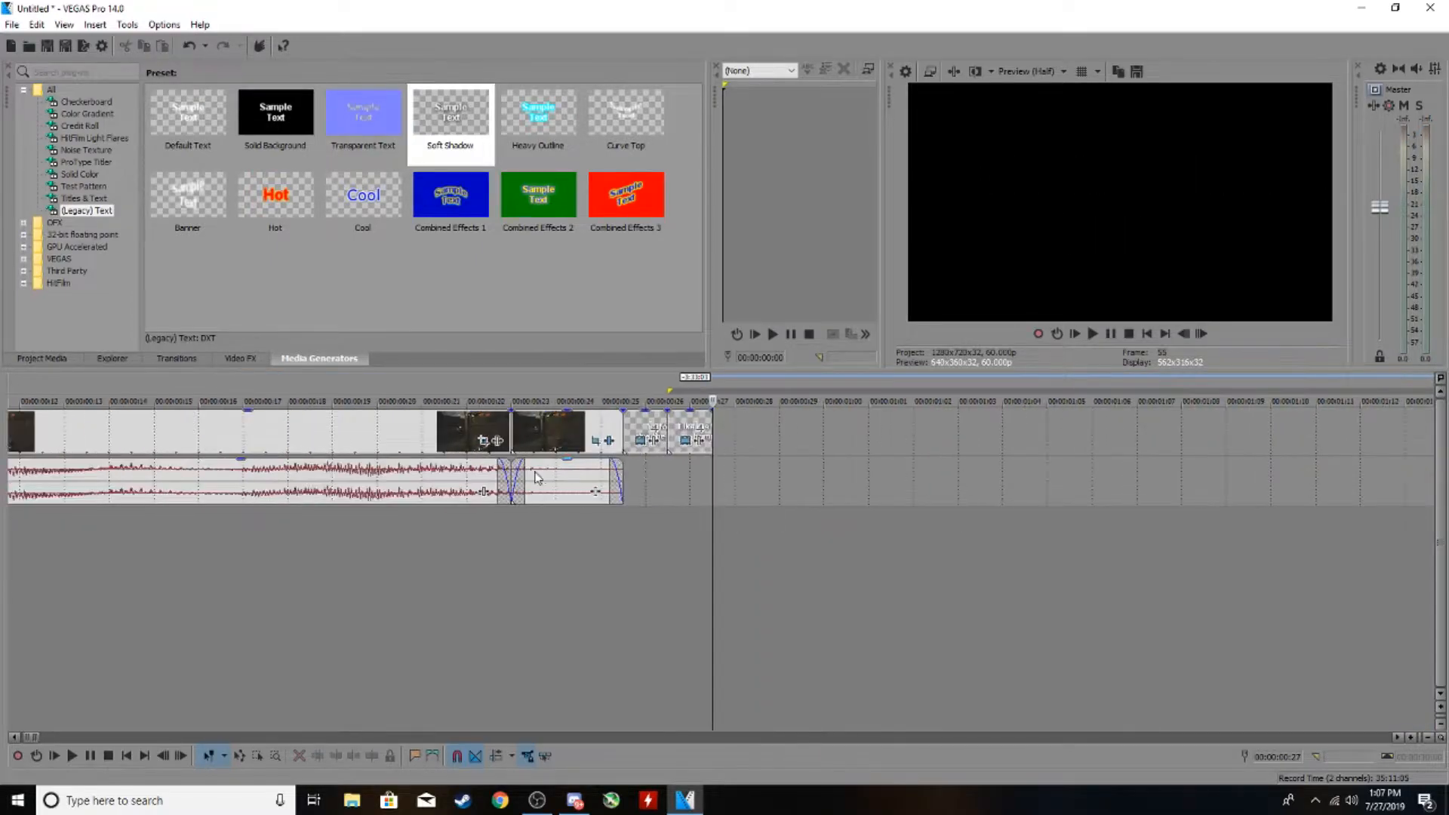
pyautogui.click(623, 513)
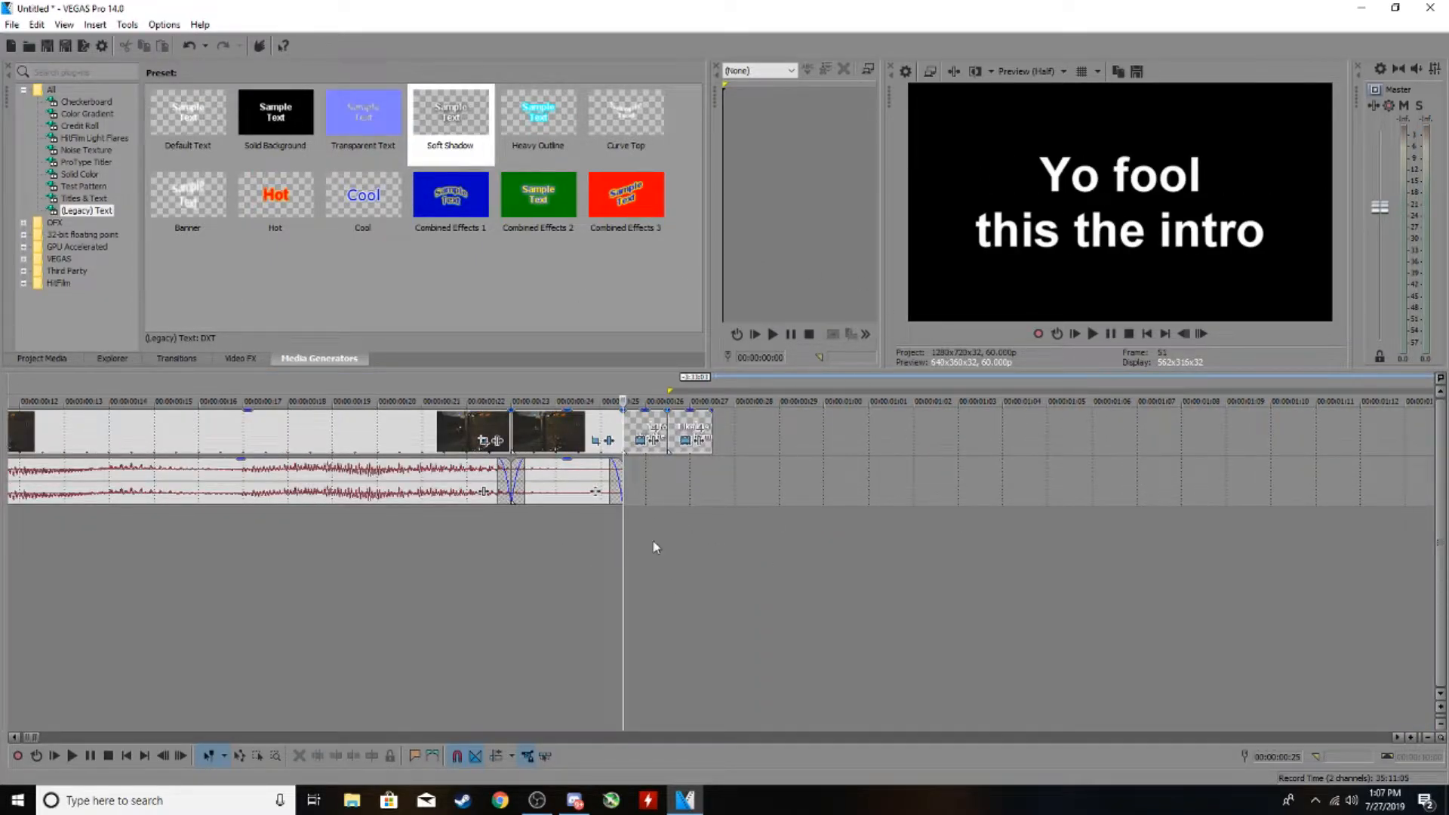
pyautogui.scroll(-3, 429, 543)
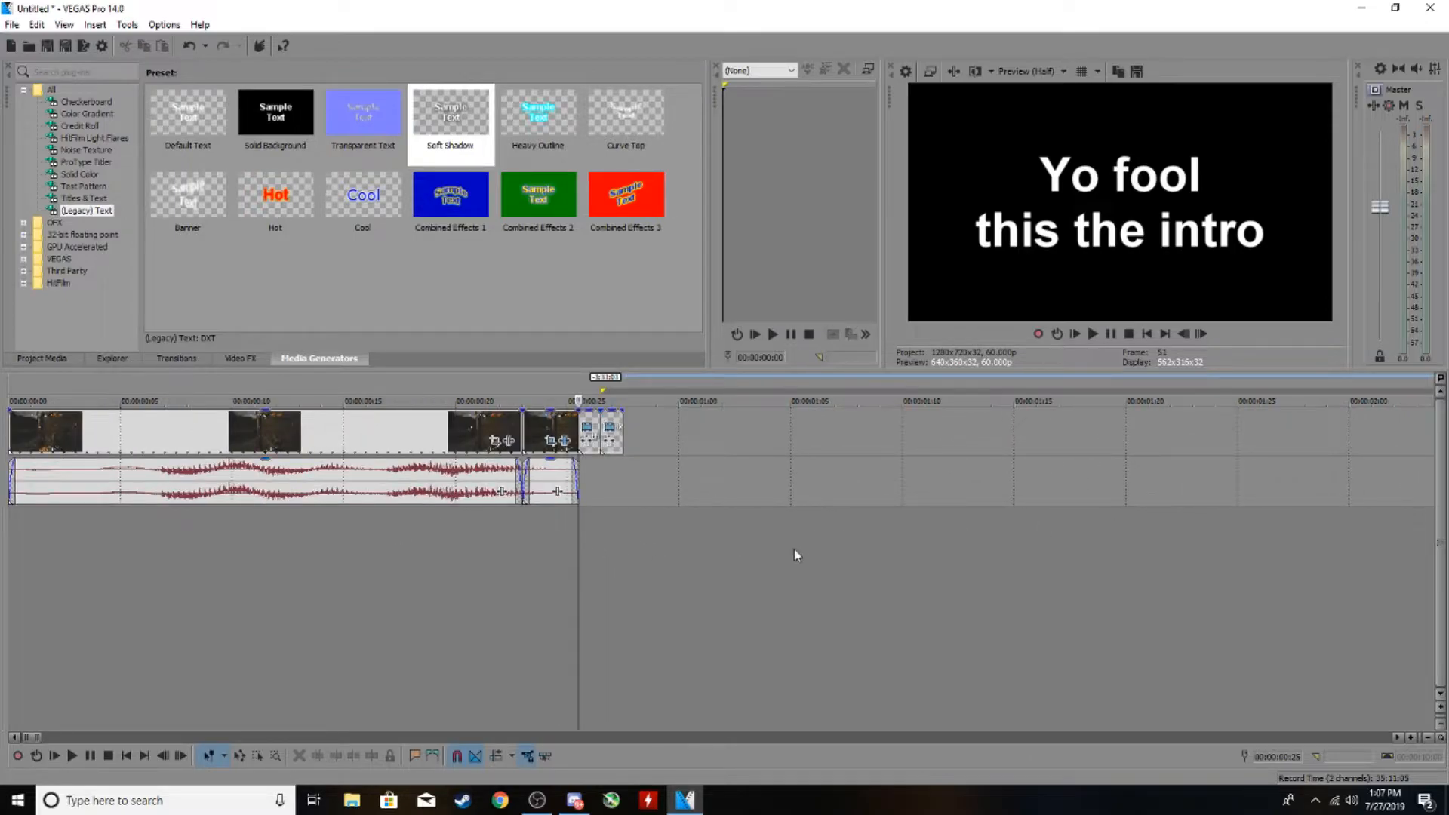
pyautogui.scroll(-3, 808, 546)
# Mute the audio track and play the opening clip and both titles from the start of the timeline.
pyautogui.press('Home')
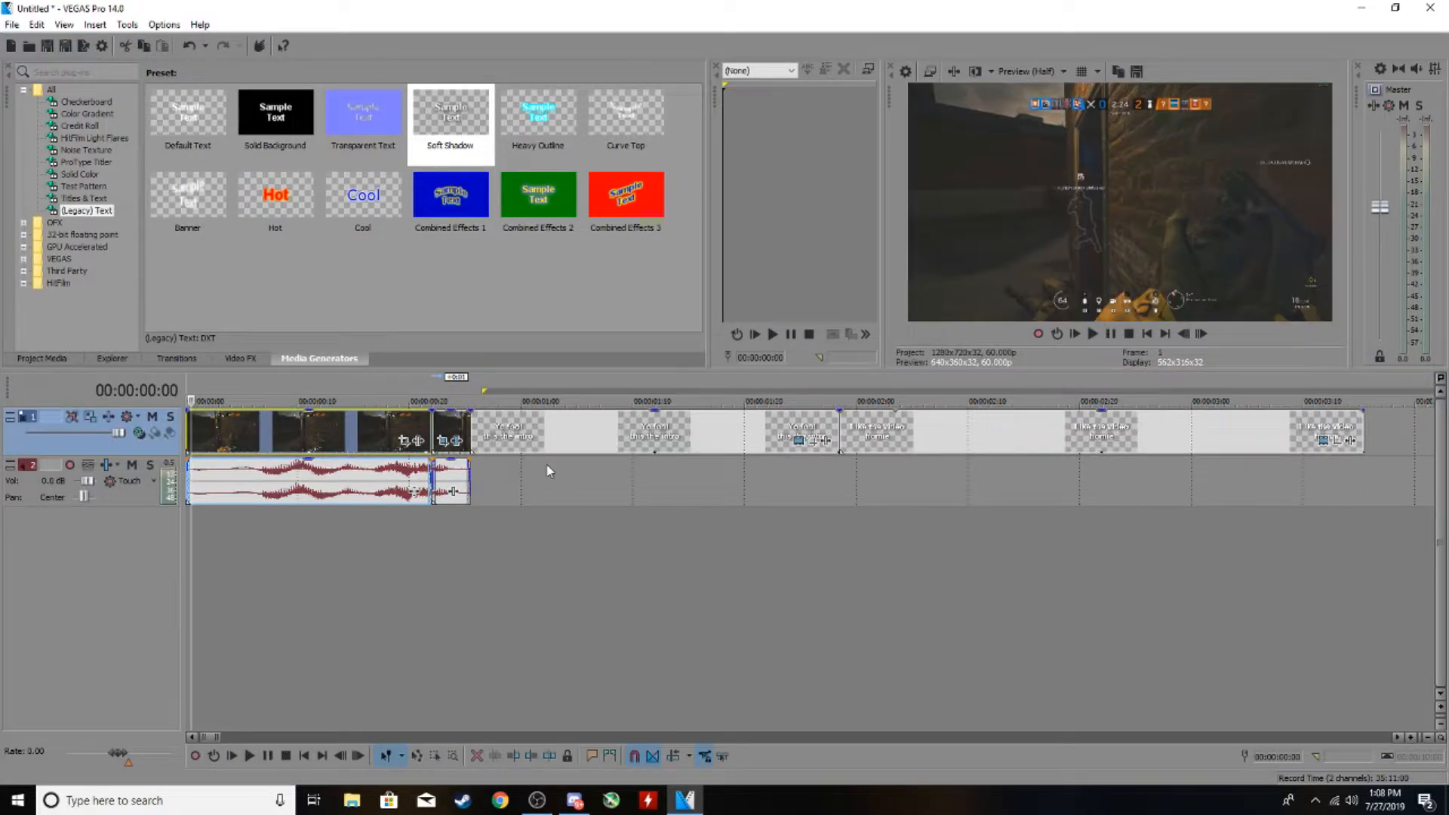
pyautogui.click(302, 468)
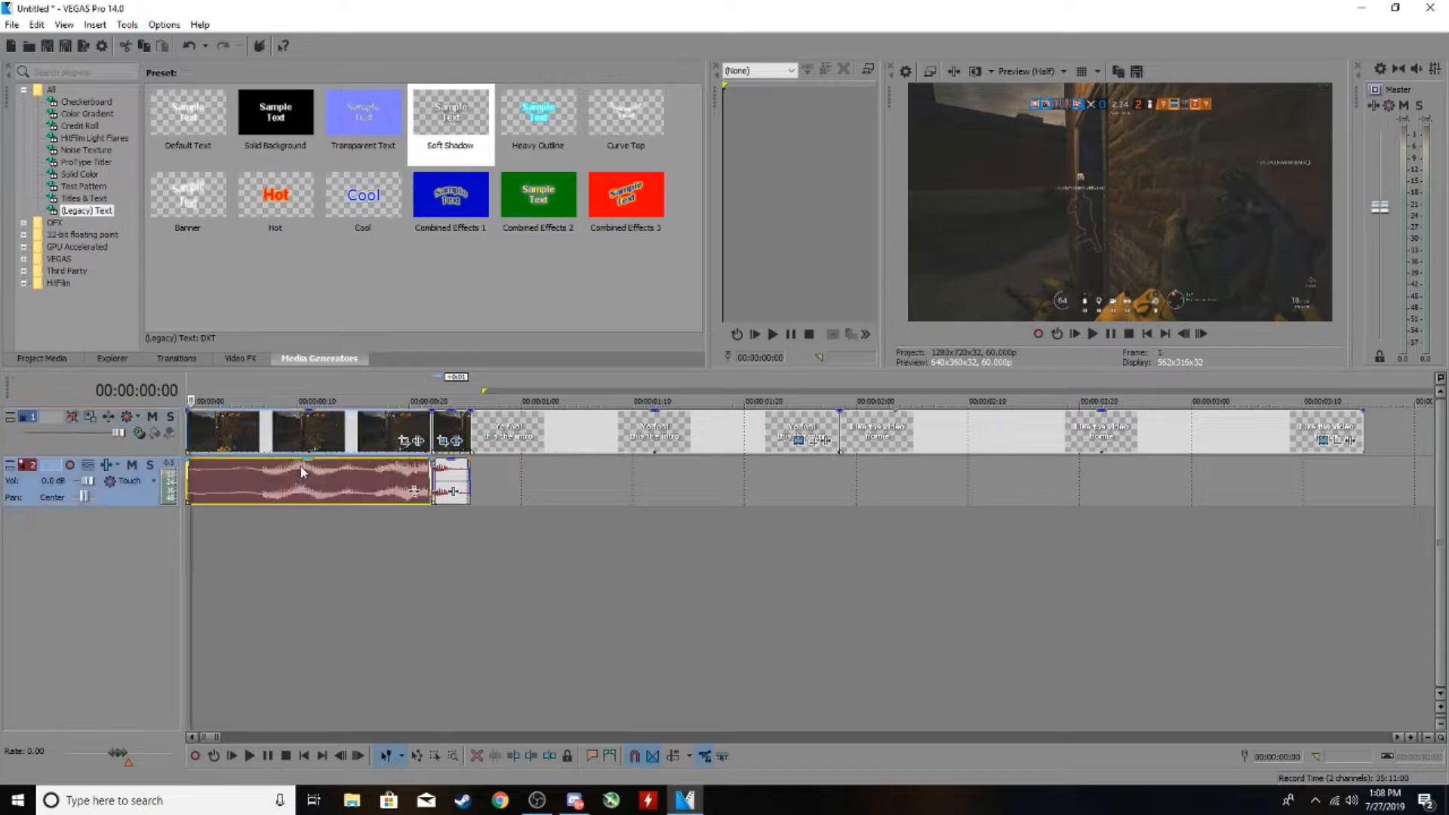
pyautogui.click(127, 465)
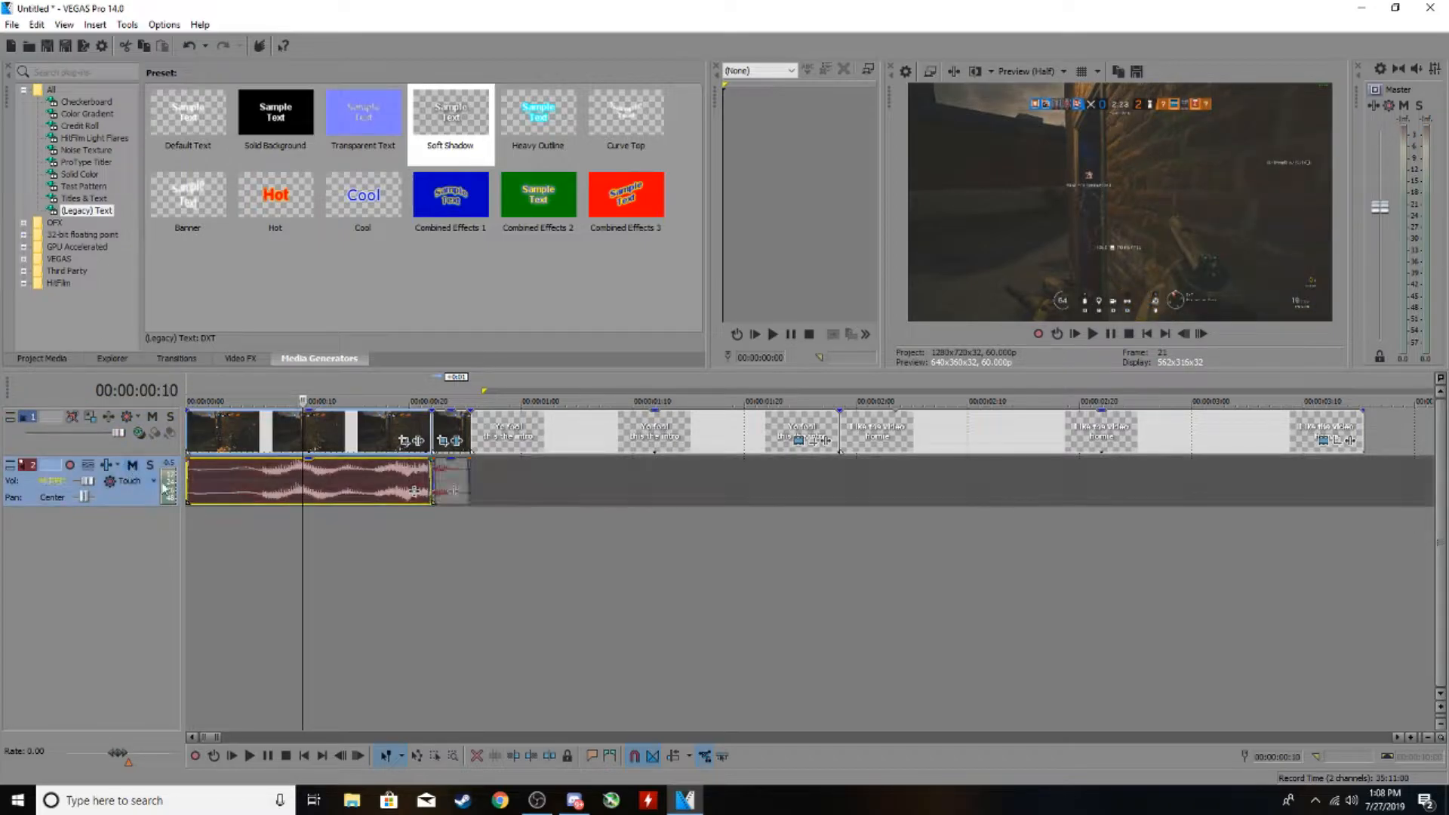
pyautogui.click(189, 439)
pyautogui.press('space')
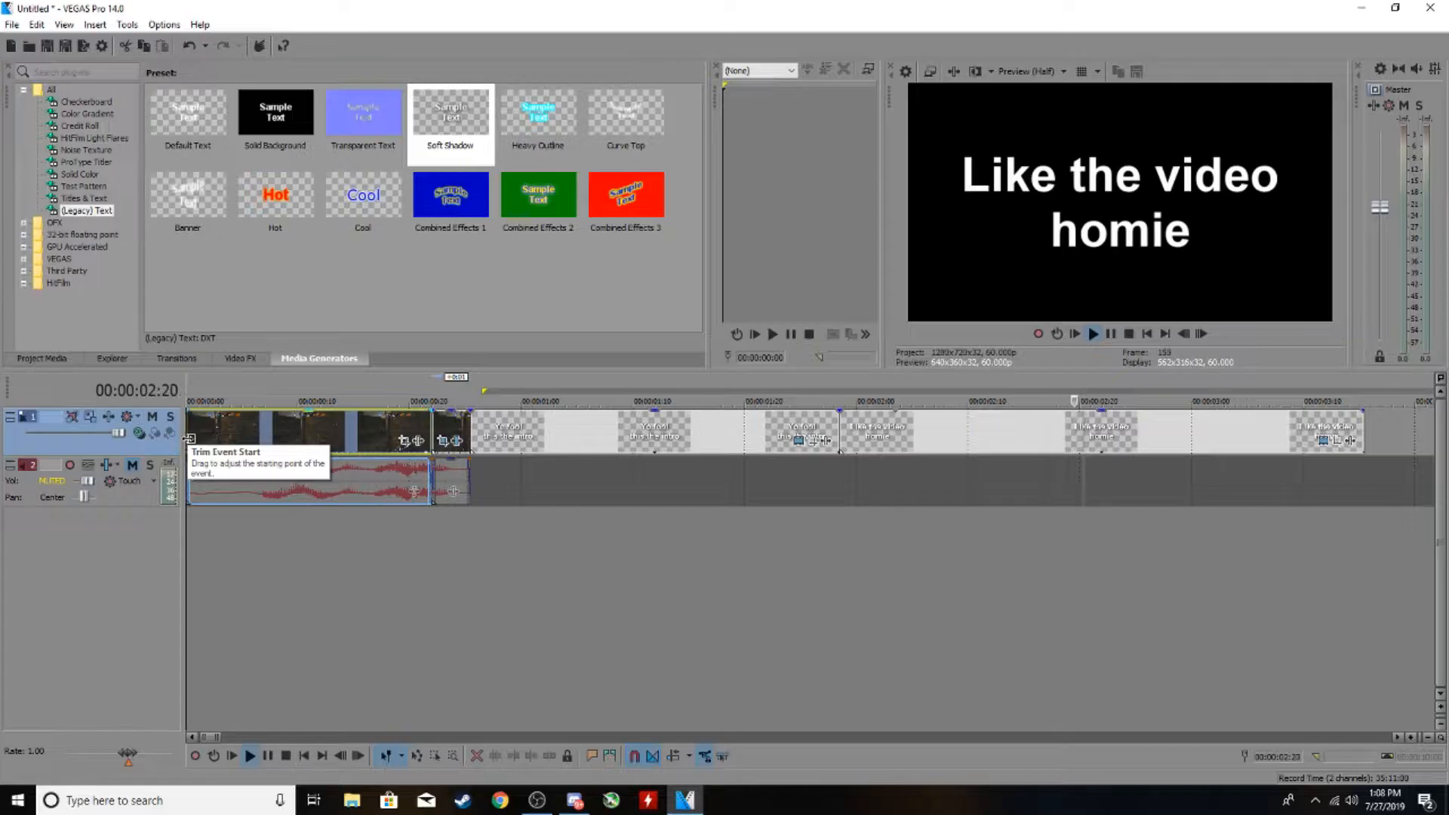
# Select all the remaining gameplay pieces far along the timeline and move them back to directly follow the titles.
pyautogui.scroll(-6, 344, 572)
pyautogui.scroll(-6, 739, 531)
pyautogui.click(662, 433)
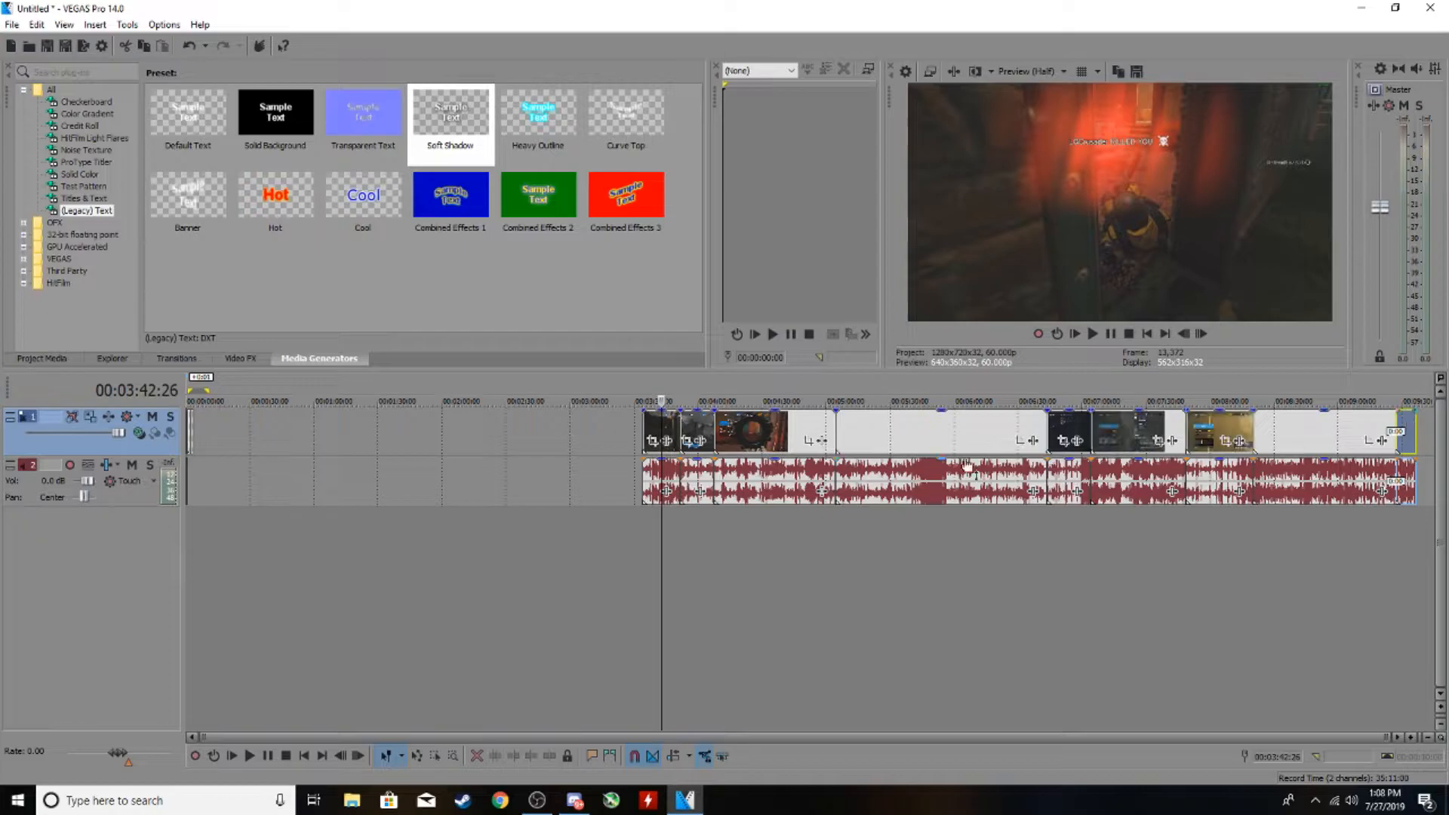
pyautogui.click(652, 429)
pyautogui.keyDown('shift'); pyautogui.click(1411, 436); pyautogui.keyUp('shift')
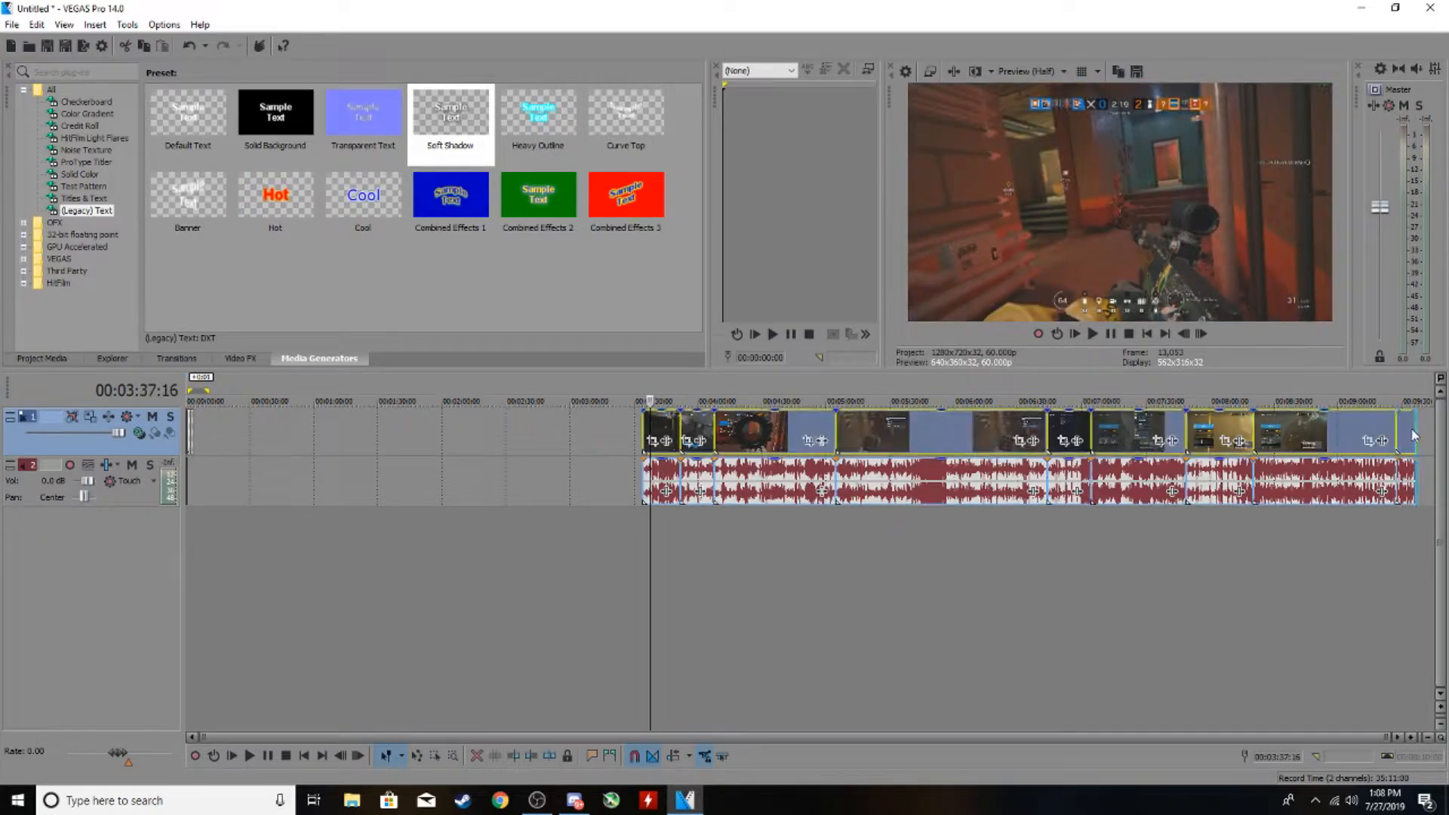
pyautogui.moveTo(1032, 435); pyautogui.dragTo(573, 435)
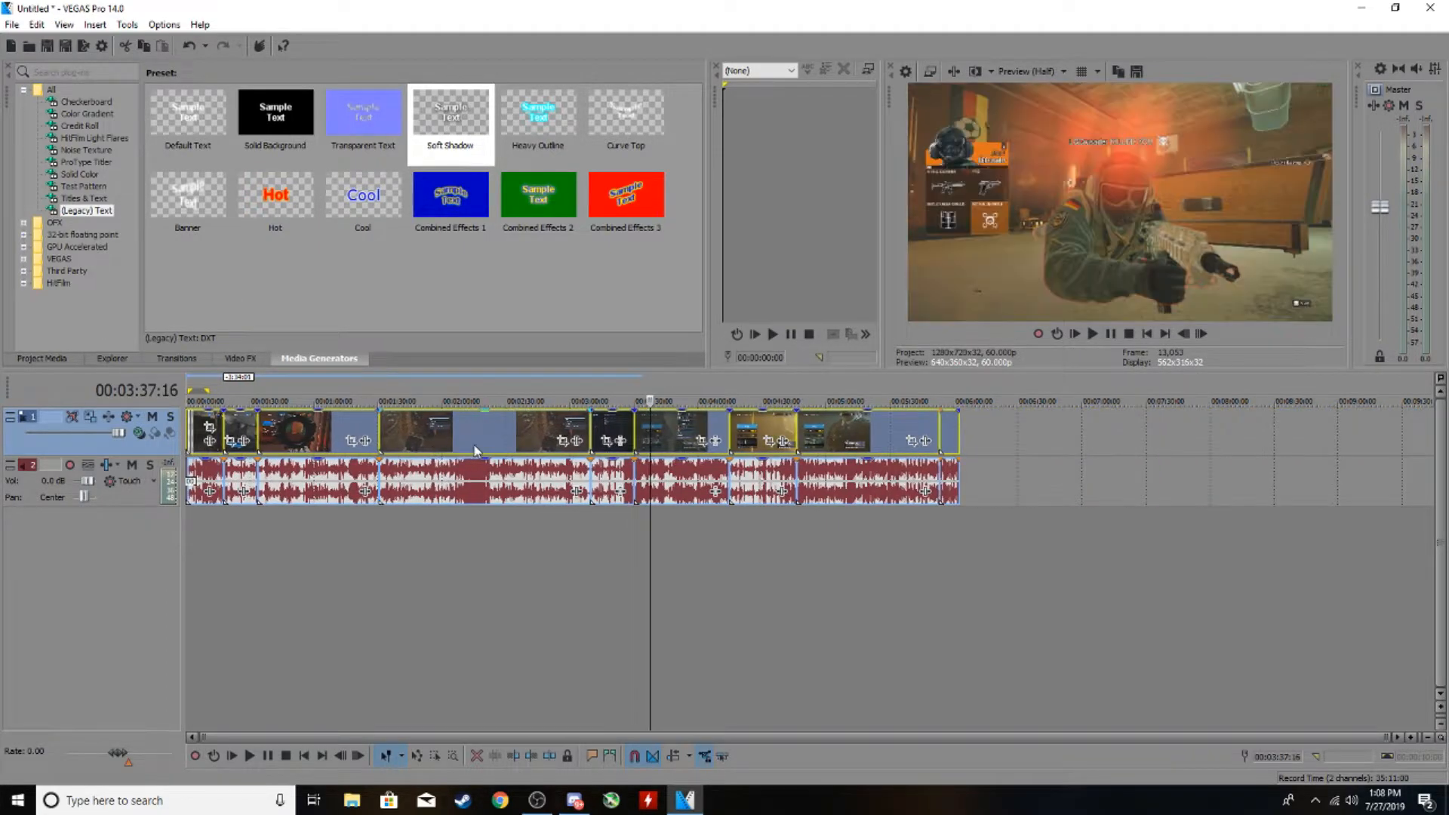
# Play the joined sequence from the beginning, through the titles and into the following gameplay.
pyautogui.press('Home')
pyautogui.scroll(5, 419, 553)
pyautogui.press('space')
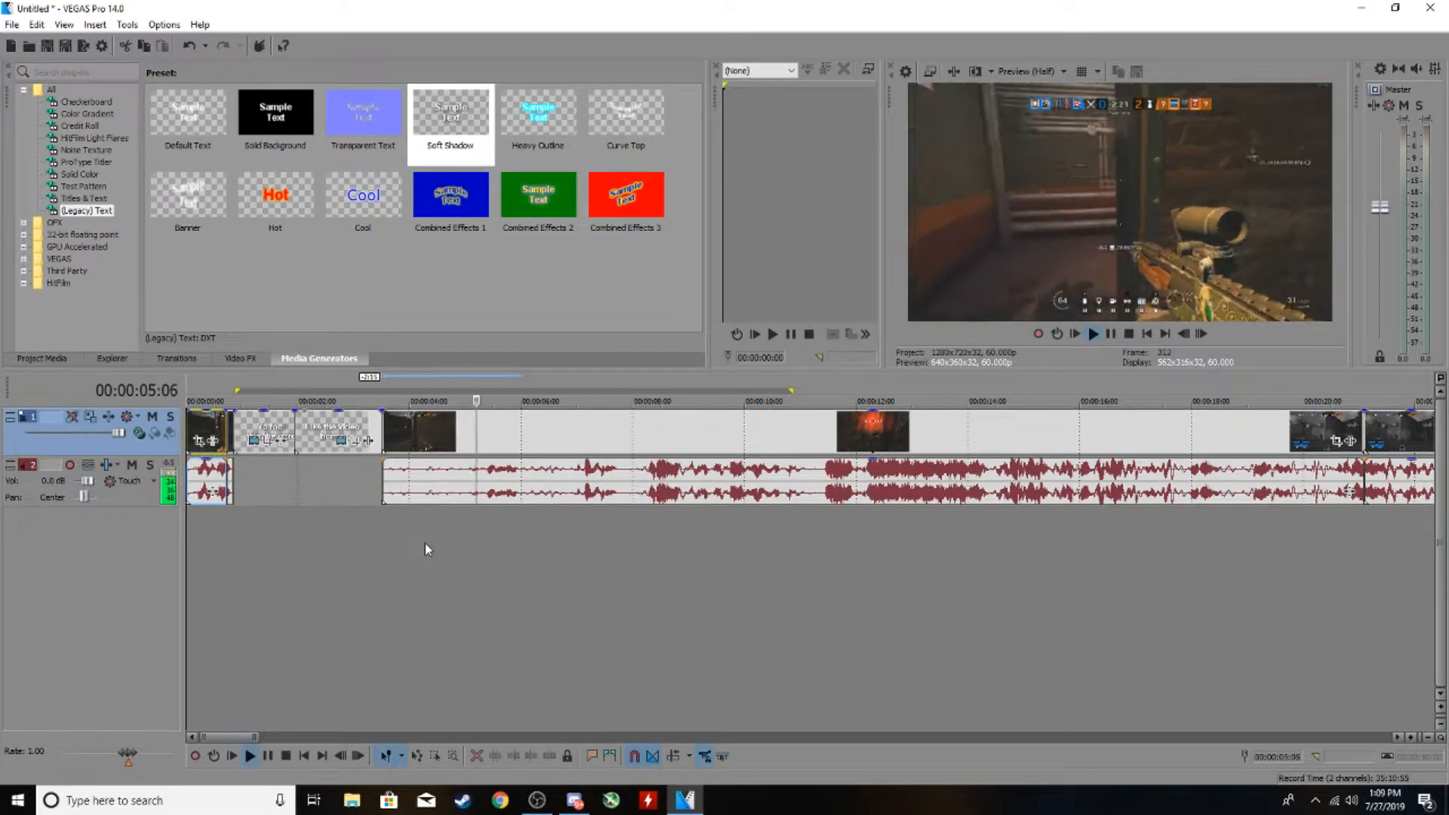
pyautogui.click(1128, 332)
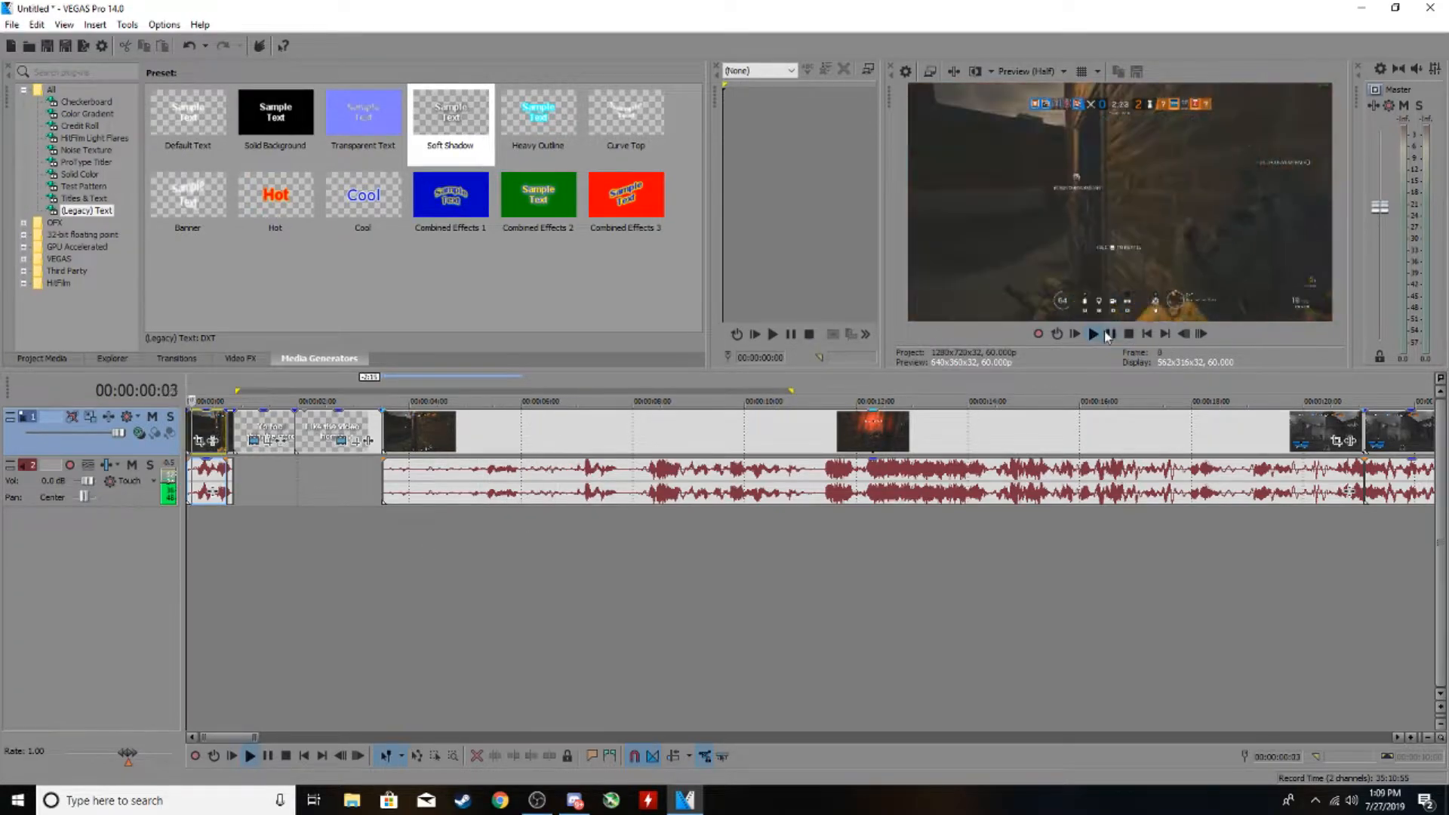
pyautogui.scroll(6, 441, 598)
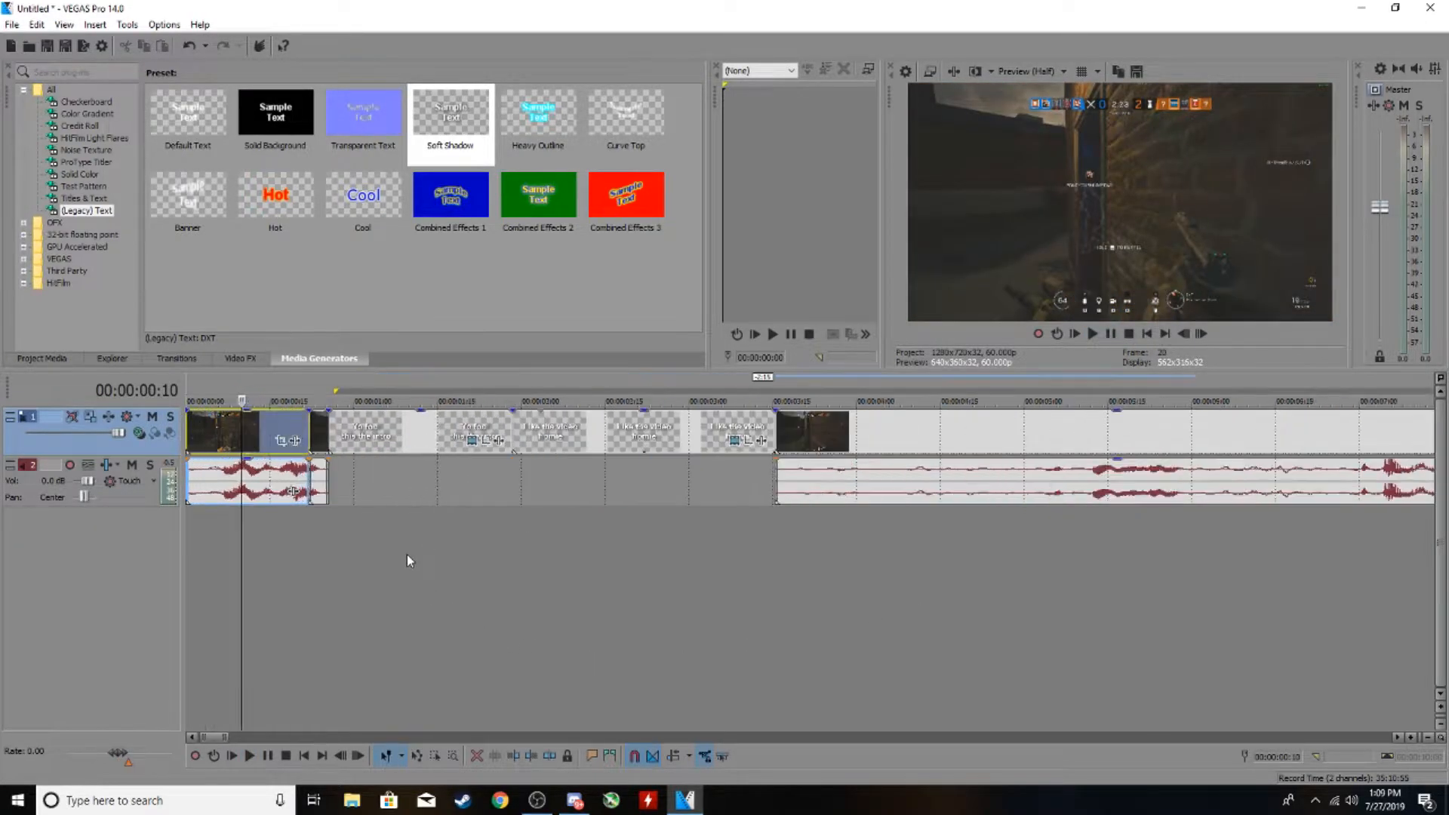
pyautogui.scroll(-10, 400, 556)
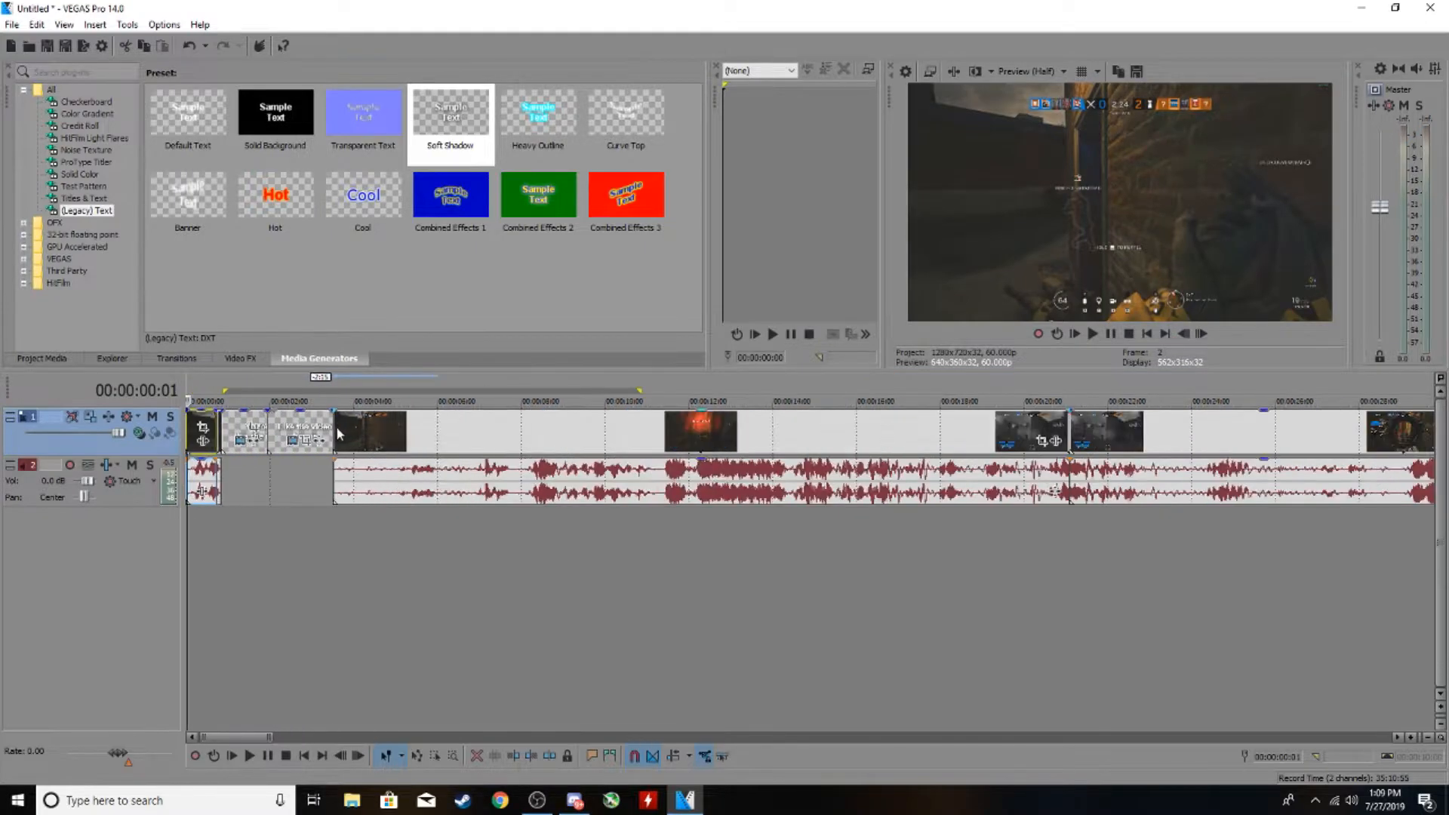
pyautogui.scroll(-5, 671, 491)
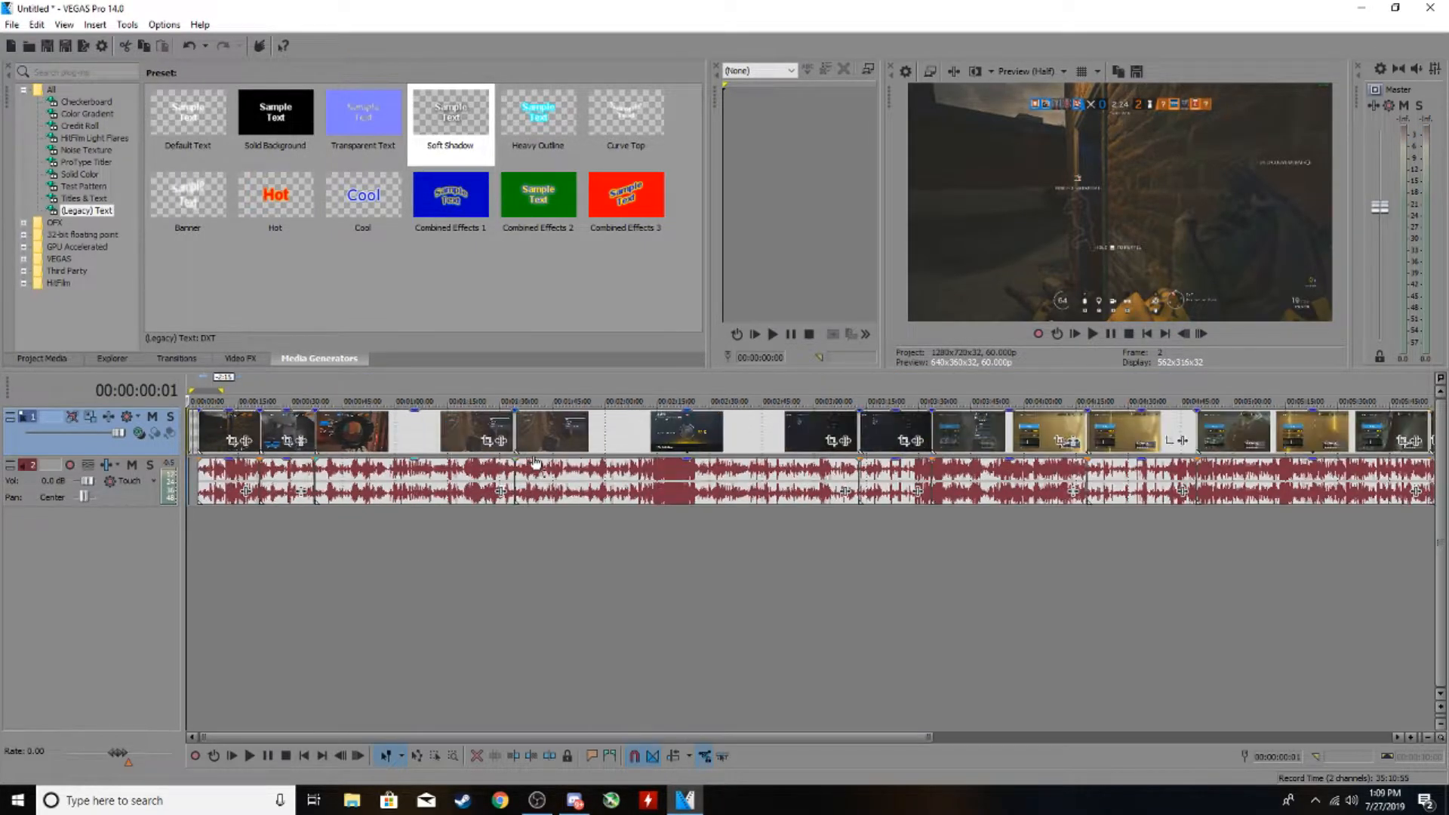
pyautogui.scroll(-3, 990, 473)
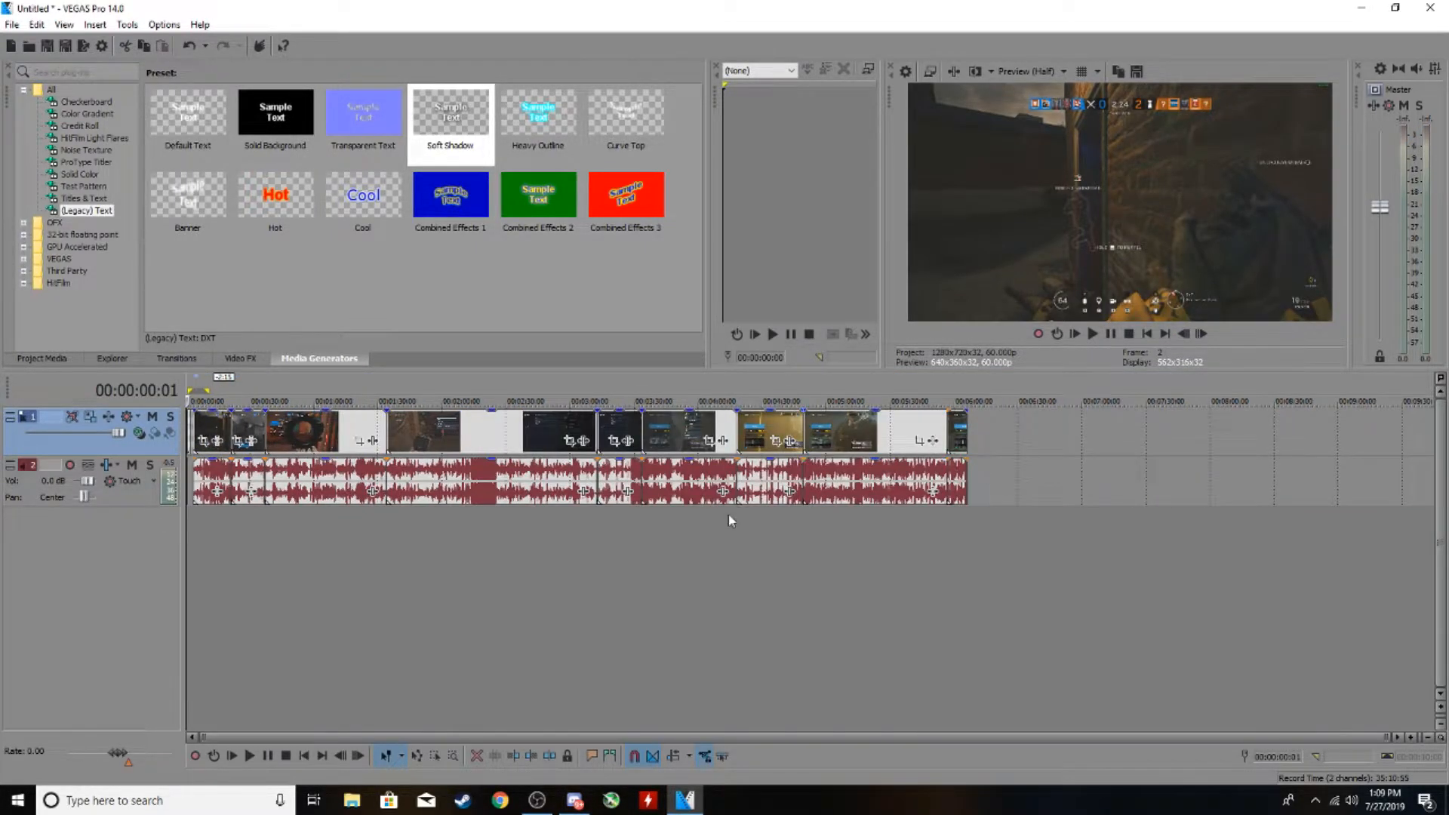
# Play the game-menu footage in the long gameplay clip from about 00:02:55 and then from about 00:02:52.
pyautogui.scroll(1, 769, 455)
pyautogui.click(643, 446)
pyautogui.scroll(4, 644, 446)
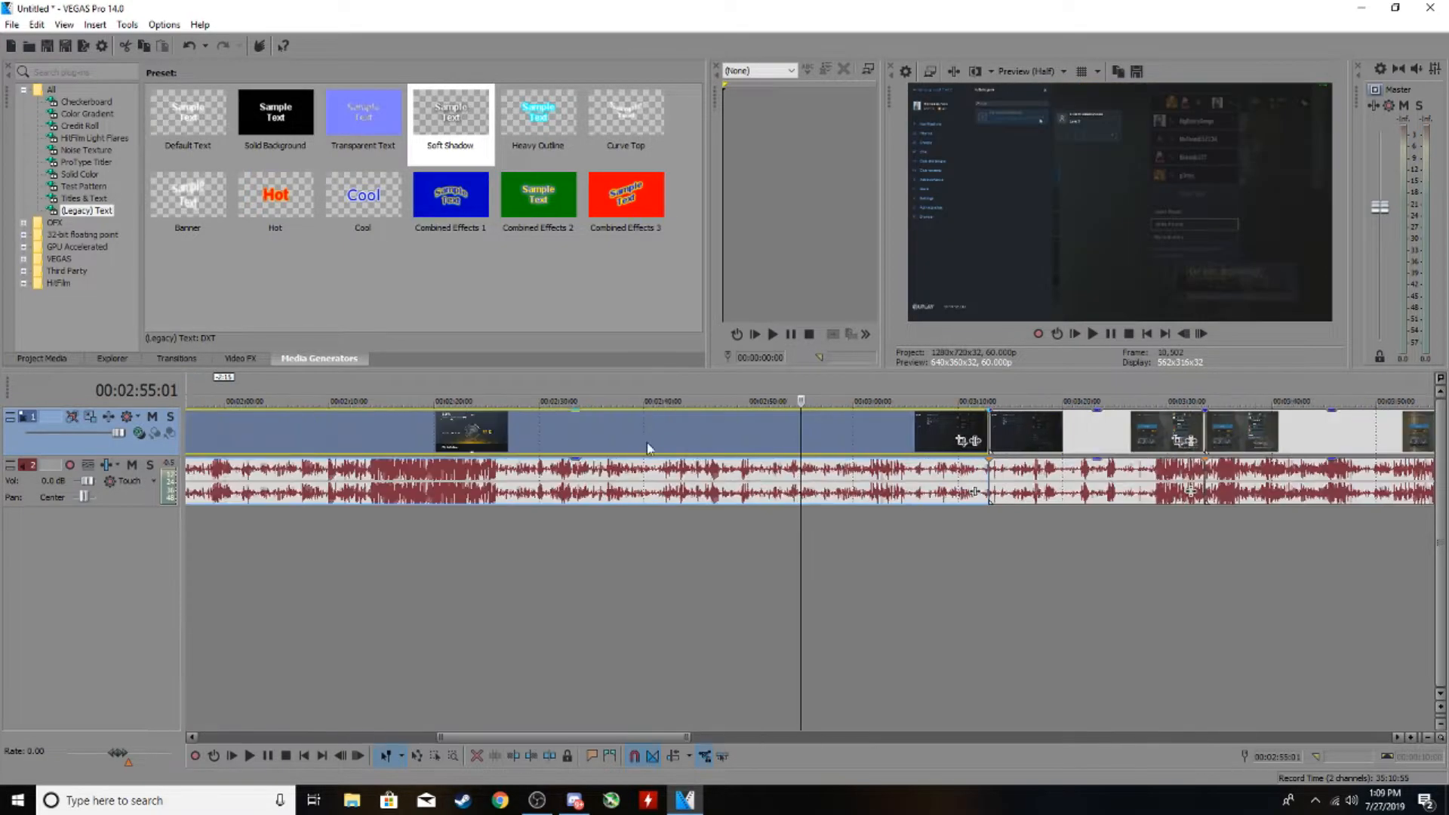
pyautogui.scroll(2, 1051, 438)
pyautogui.scroll(1, 1050, 439)
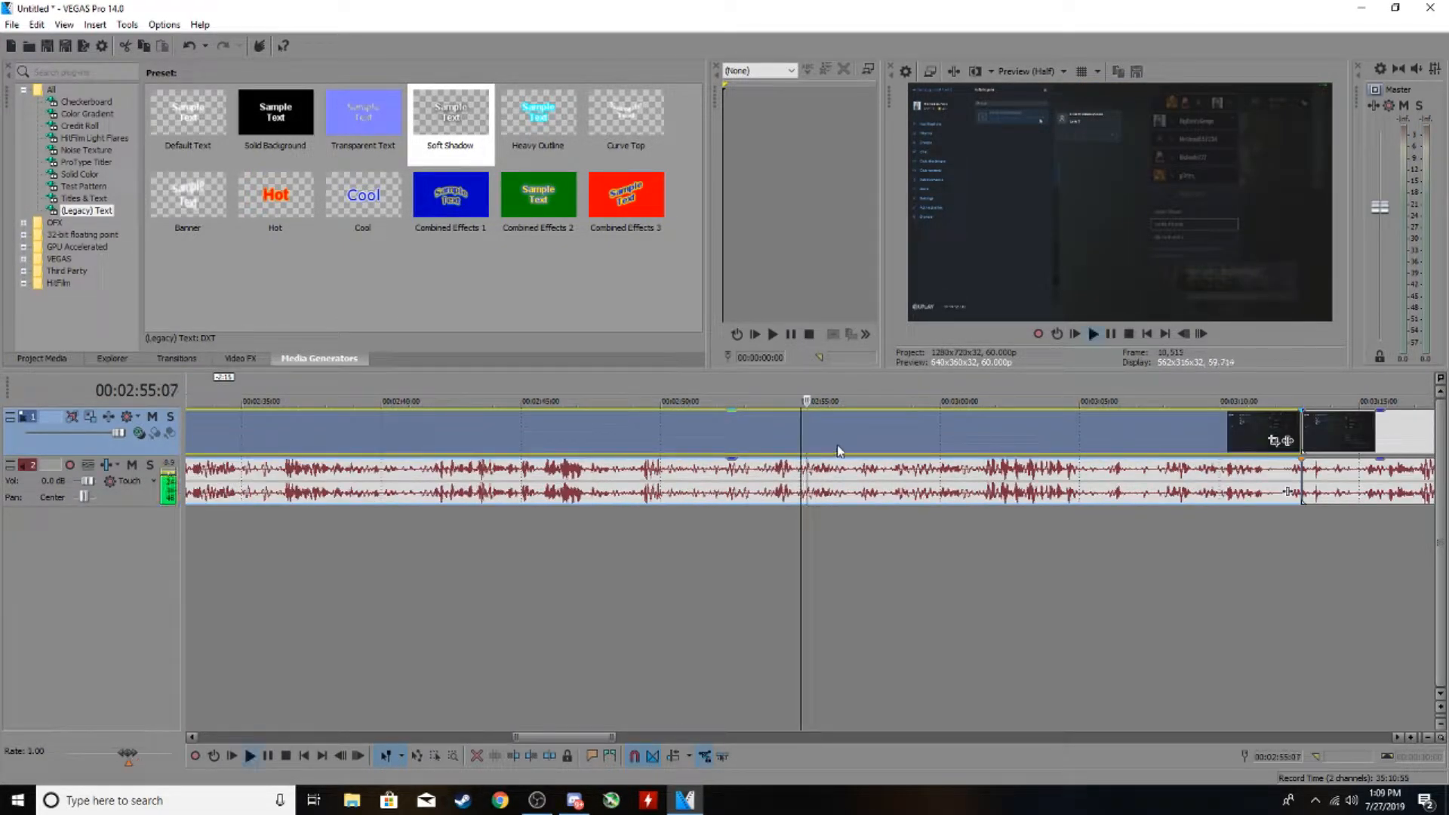
pyautogui.click(715, 449)
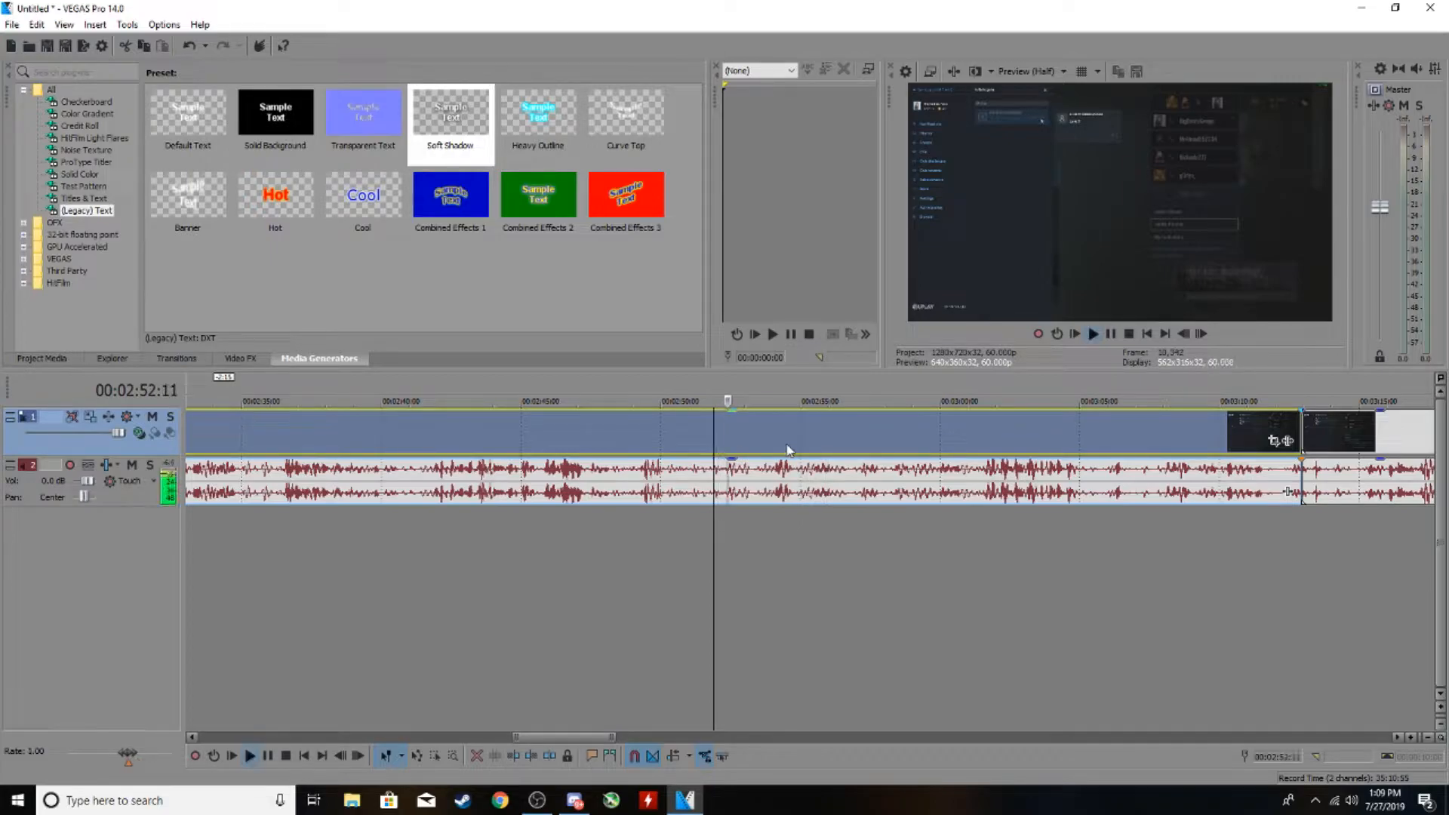
pyautogui.scroll(-2, 757, 453)
pyautogui.scroll(3, 600, 454)
pyautogui.scroll(-5, 608, 455)
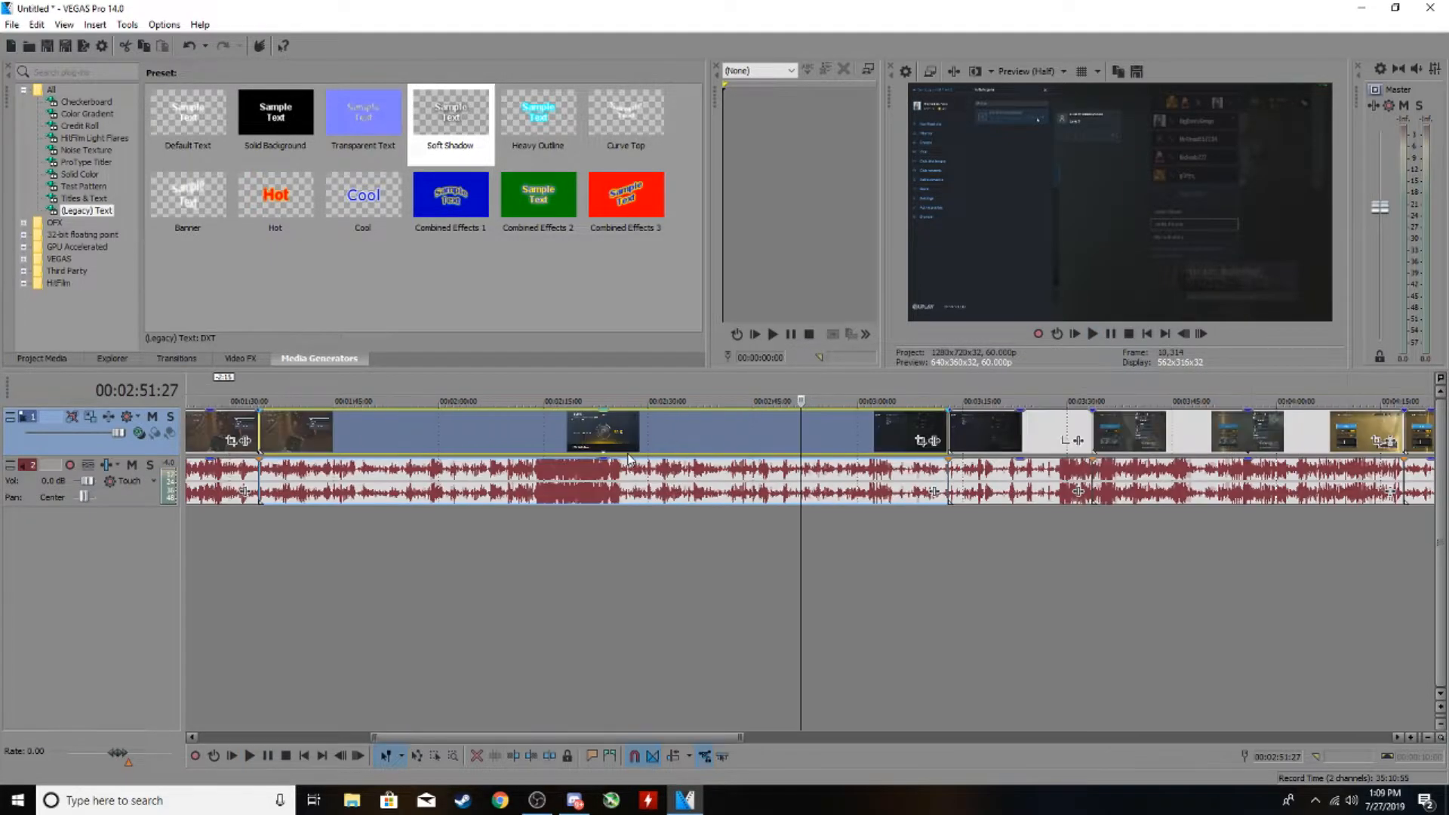
# Mute the audio track and play the long clip's menu footage from 00:02:51:27.
pyautogui.scroll(4, 627, 457)
pyautogui.scroll(3, 628, 459)
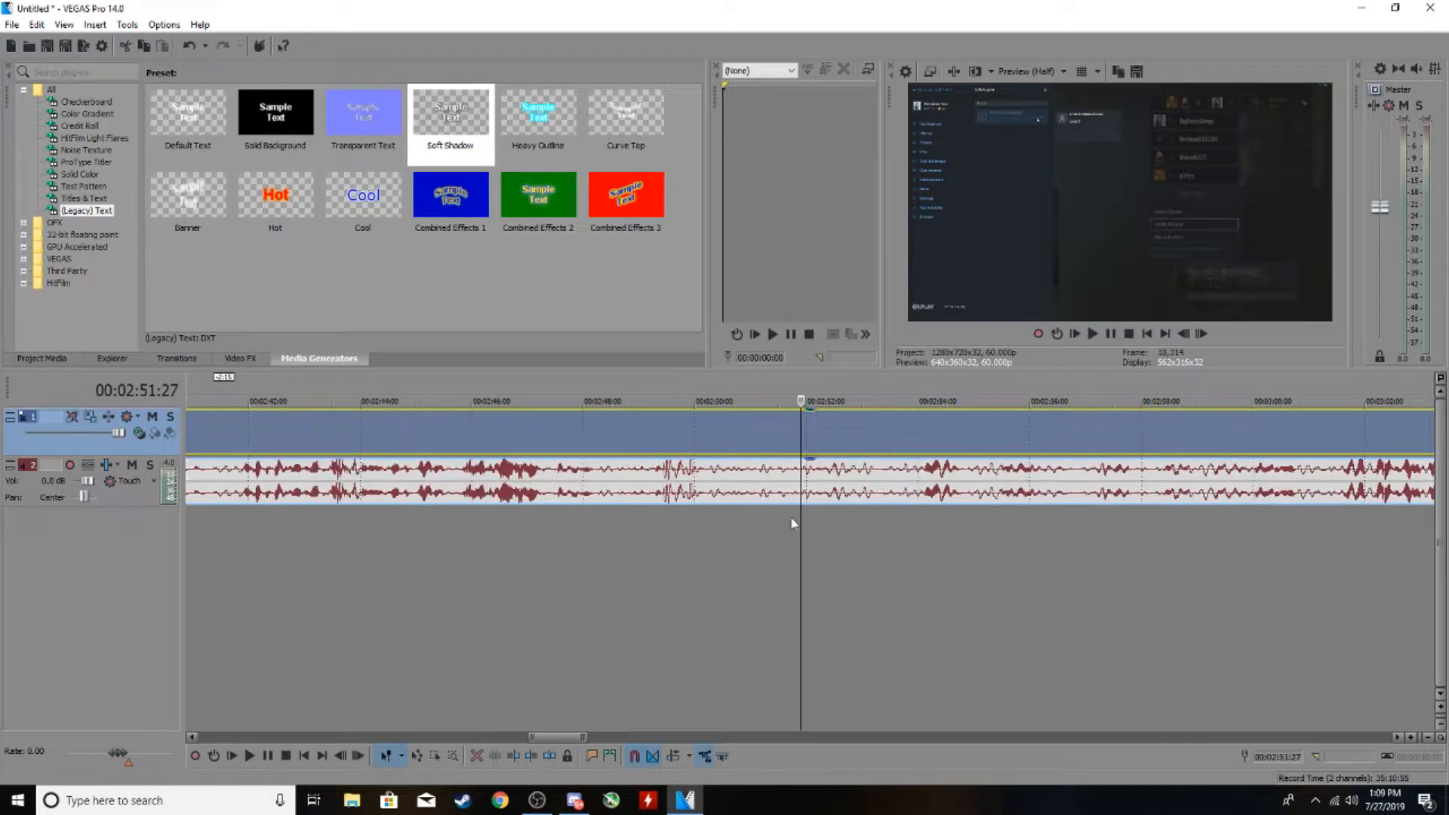
pyautogui.scroll(-4, 817, 462)
pyautogui.scroll(5, 813, 472)
pyautogui.scroll(-6, 810, 469)
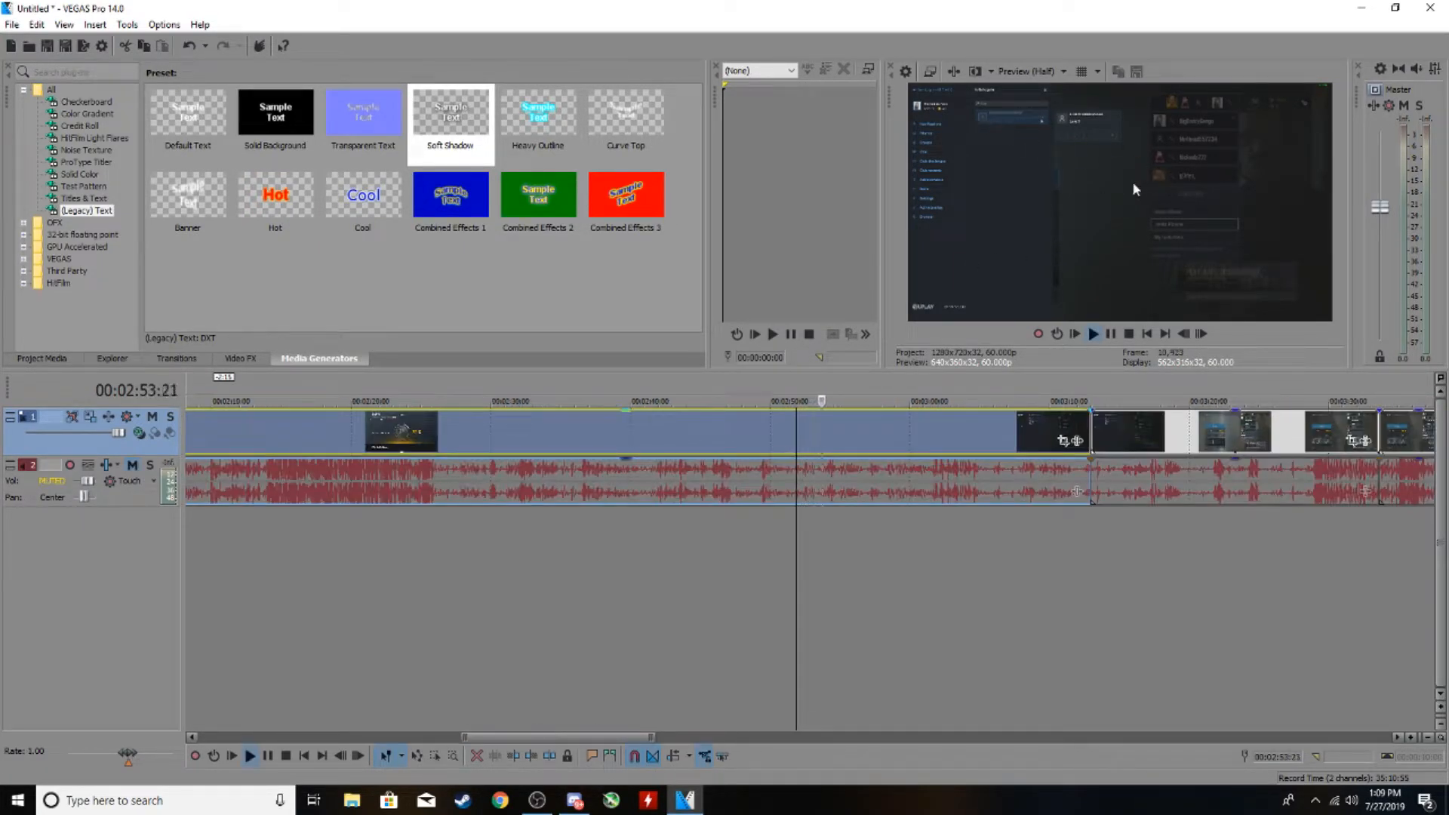
pyautogui.press('space')
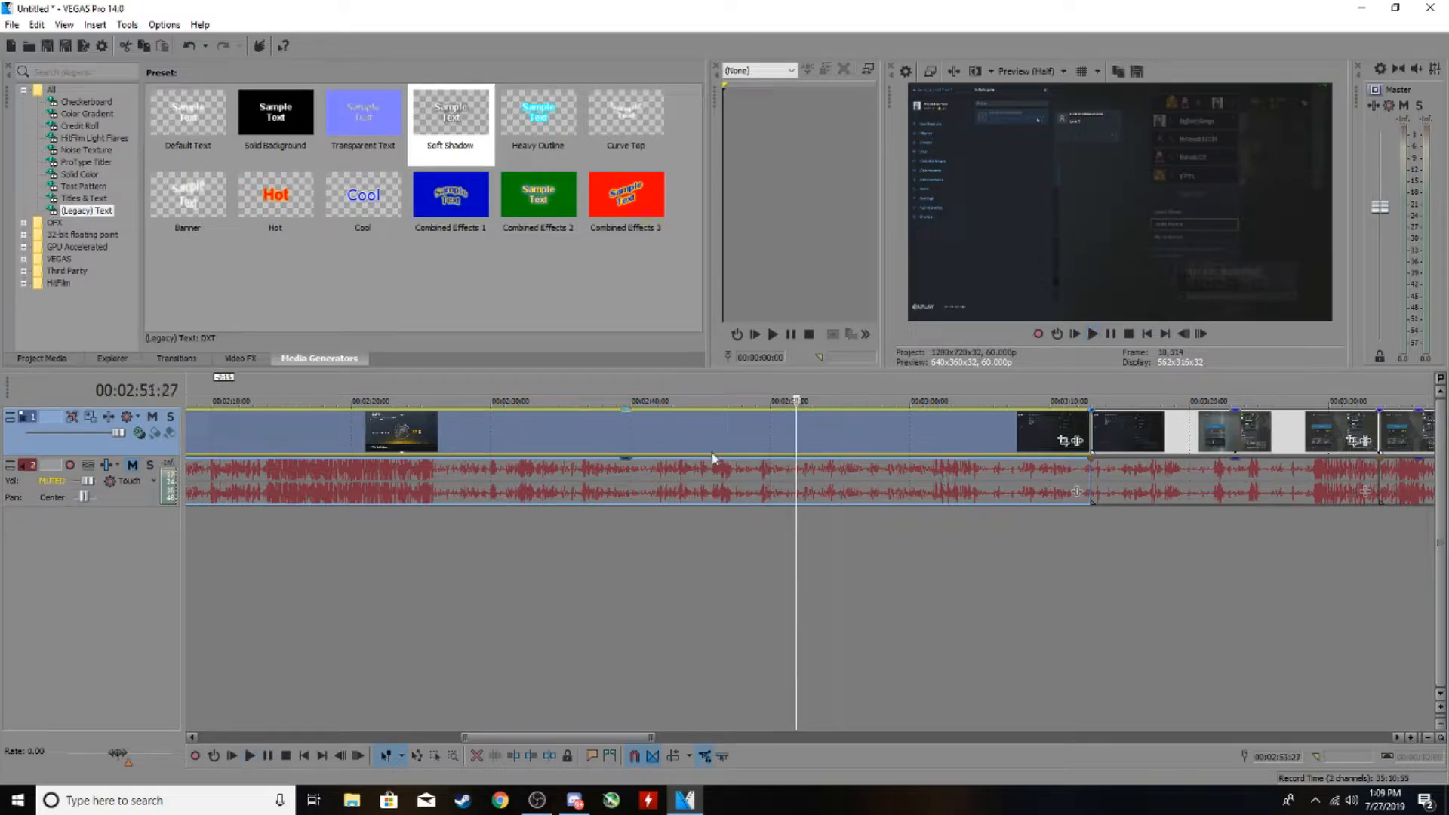
# Split the long gameplay clip at 00:02:51:27 and again at 00:02:58:15.
pyautogui.press('s')
pyautogui.scroll(-4, 747, 476)
pyautogui.scroll(7, 541, 524)
pyautogui.scroll(-2, 854, 468)
pyautogui.click(986, 437)
pyautogui.press('s')
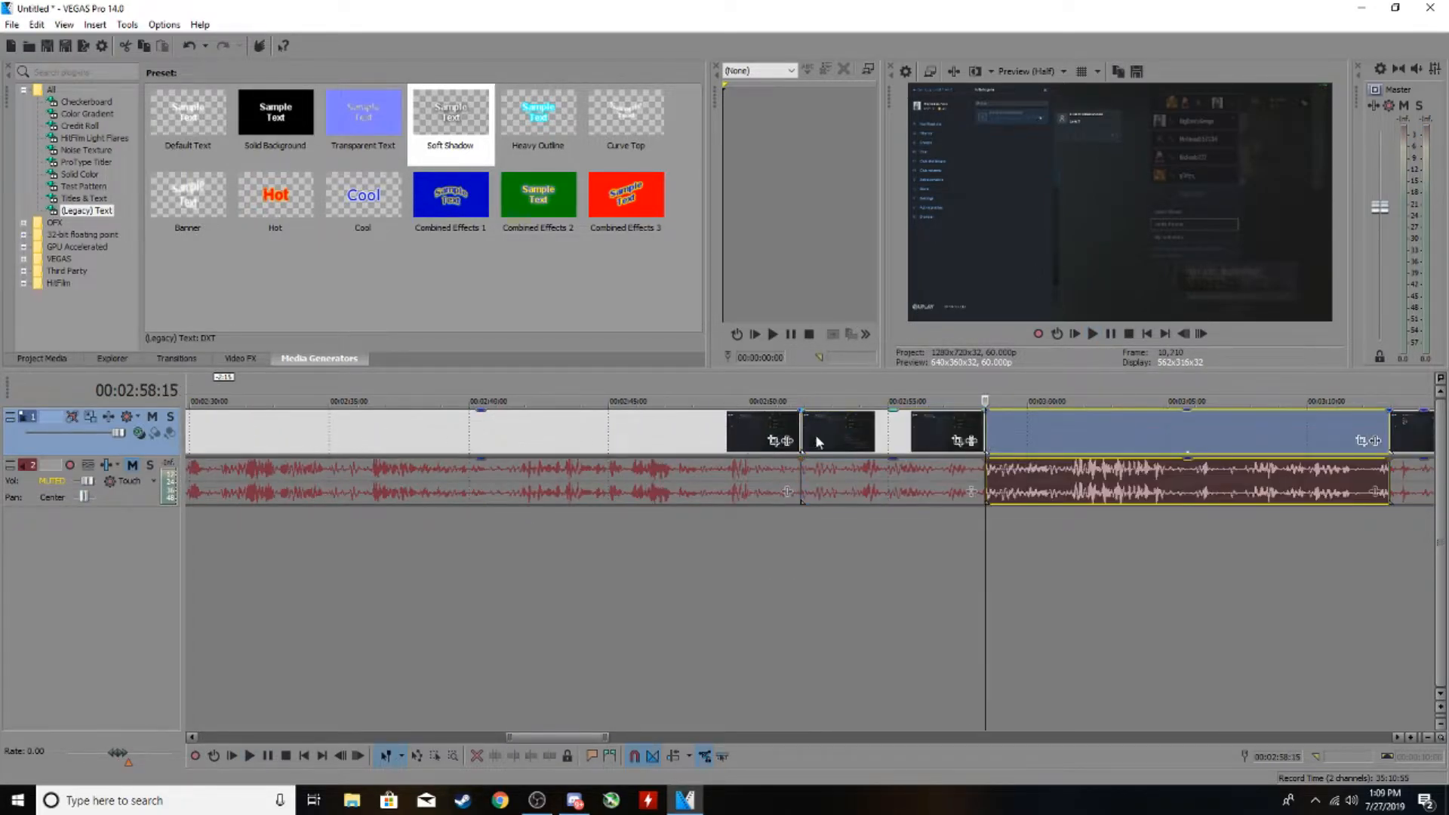
# Add a Pan/Crop keyframe at the end of the piece starting at 00:02:51:27, enlarging the crop frame to about 5,456 x 3,069.
pyautogui.click(804, 440)
pyautogui.scroll(-4, 823, 446)
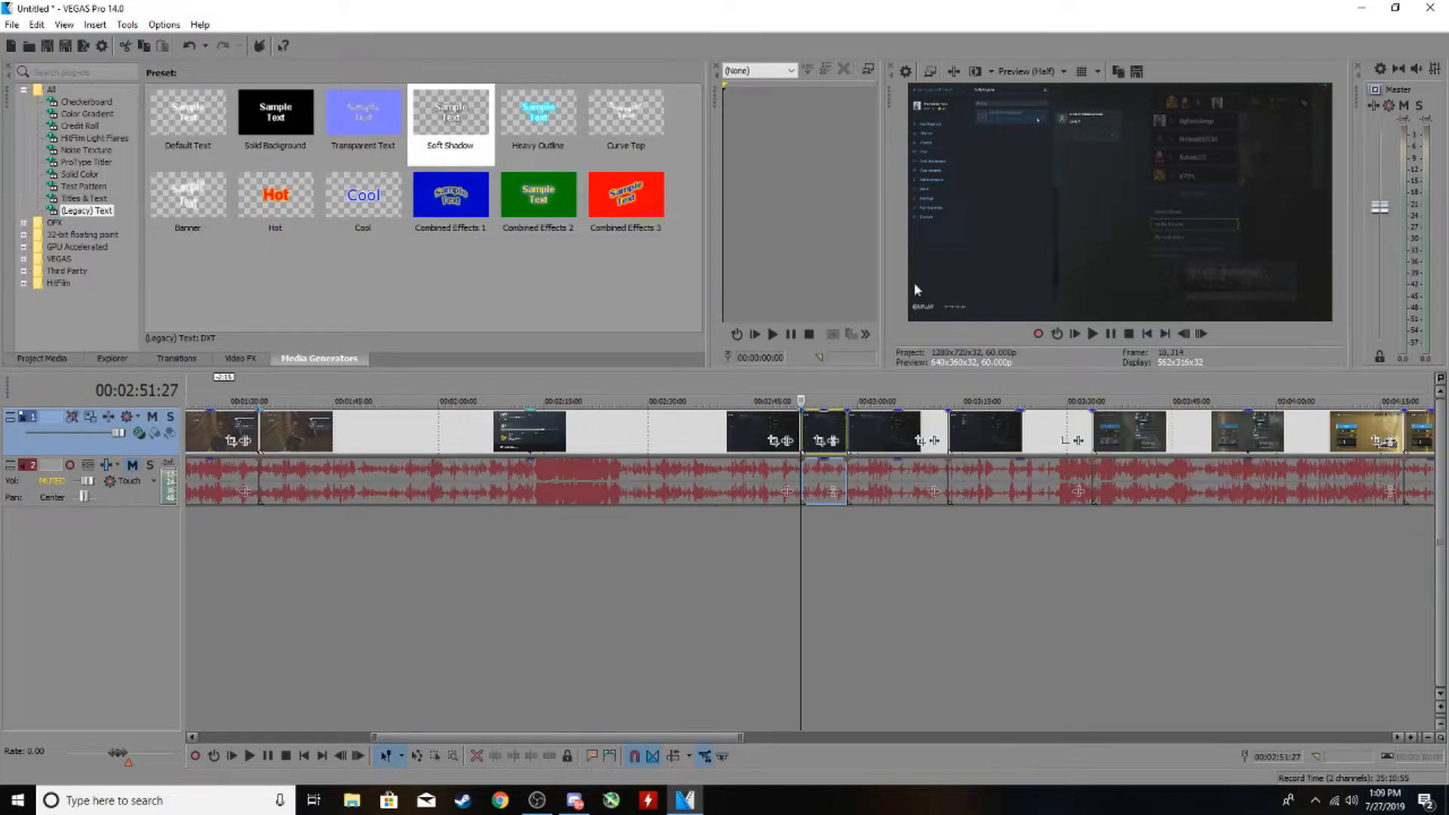
pyautogui.click(818, 442)
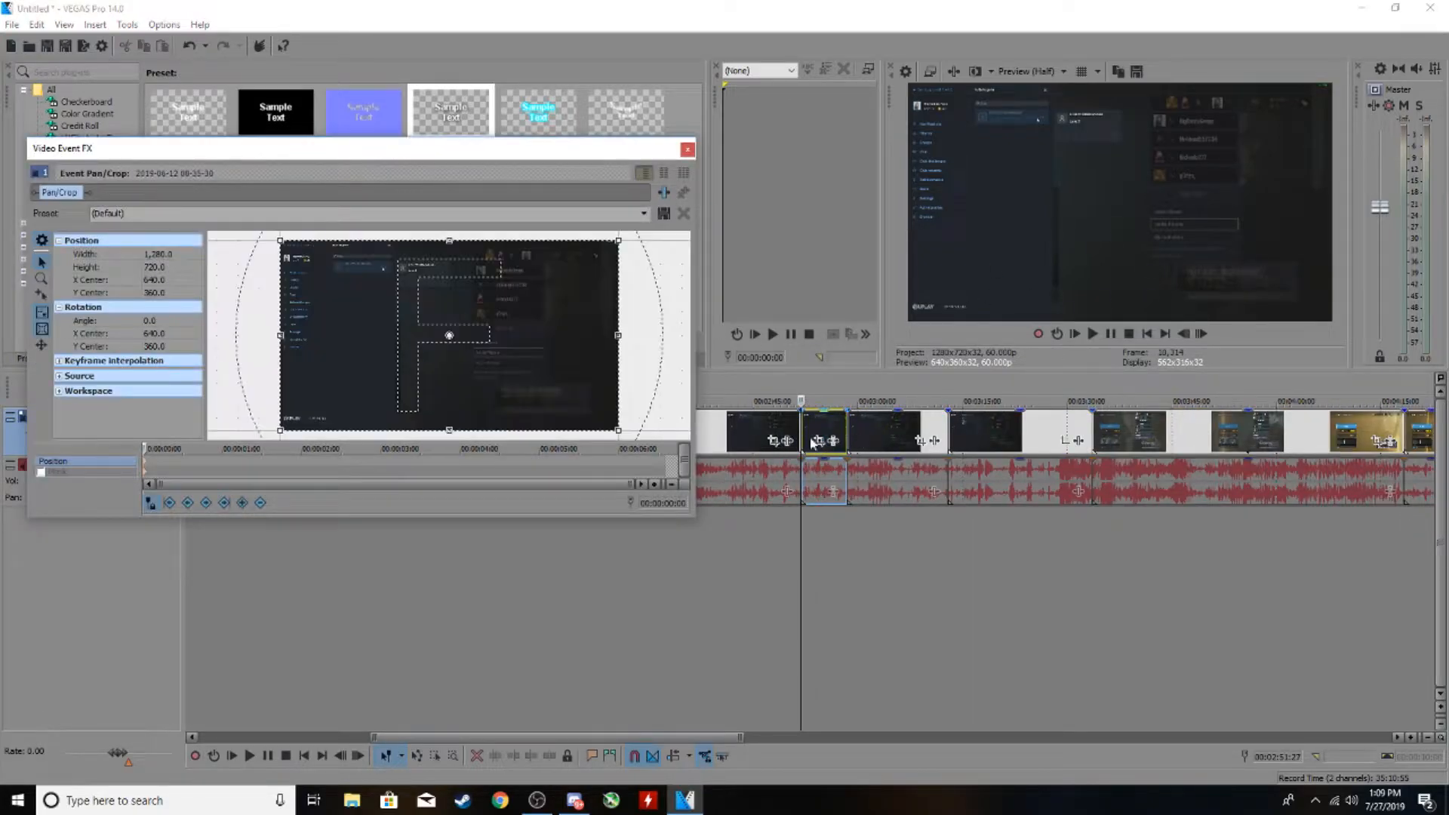
pyautogui.scroll(-3, 388, 371)
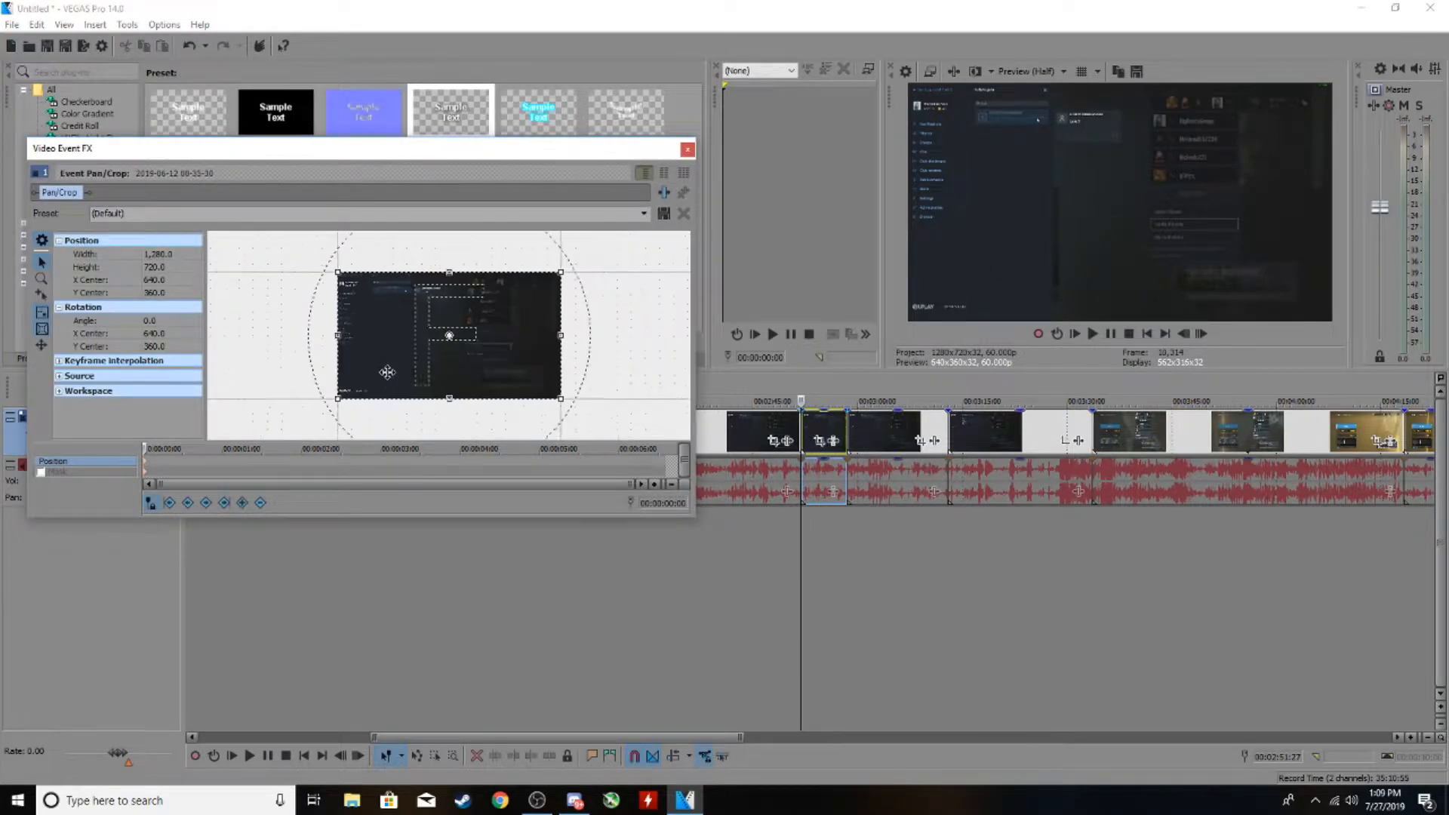
pyautogui.click(665, 464)
pyautogui.scroll(-2, 557, 342)
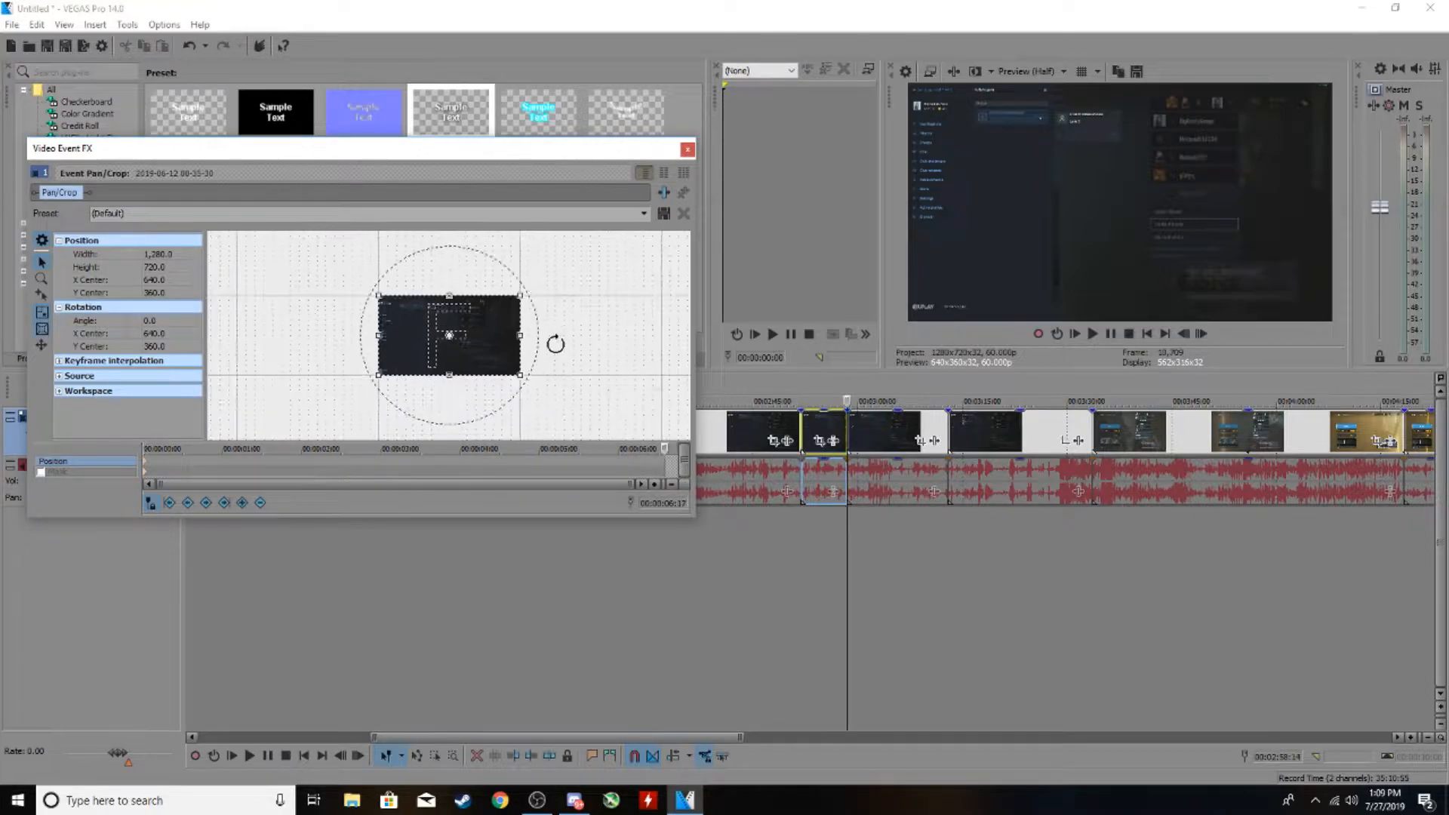
pyautogui.moveTo(514, 373); pyautogui.dragTo(964, 478)
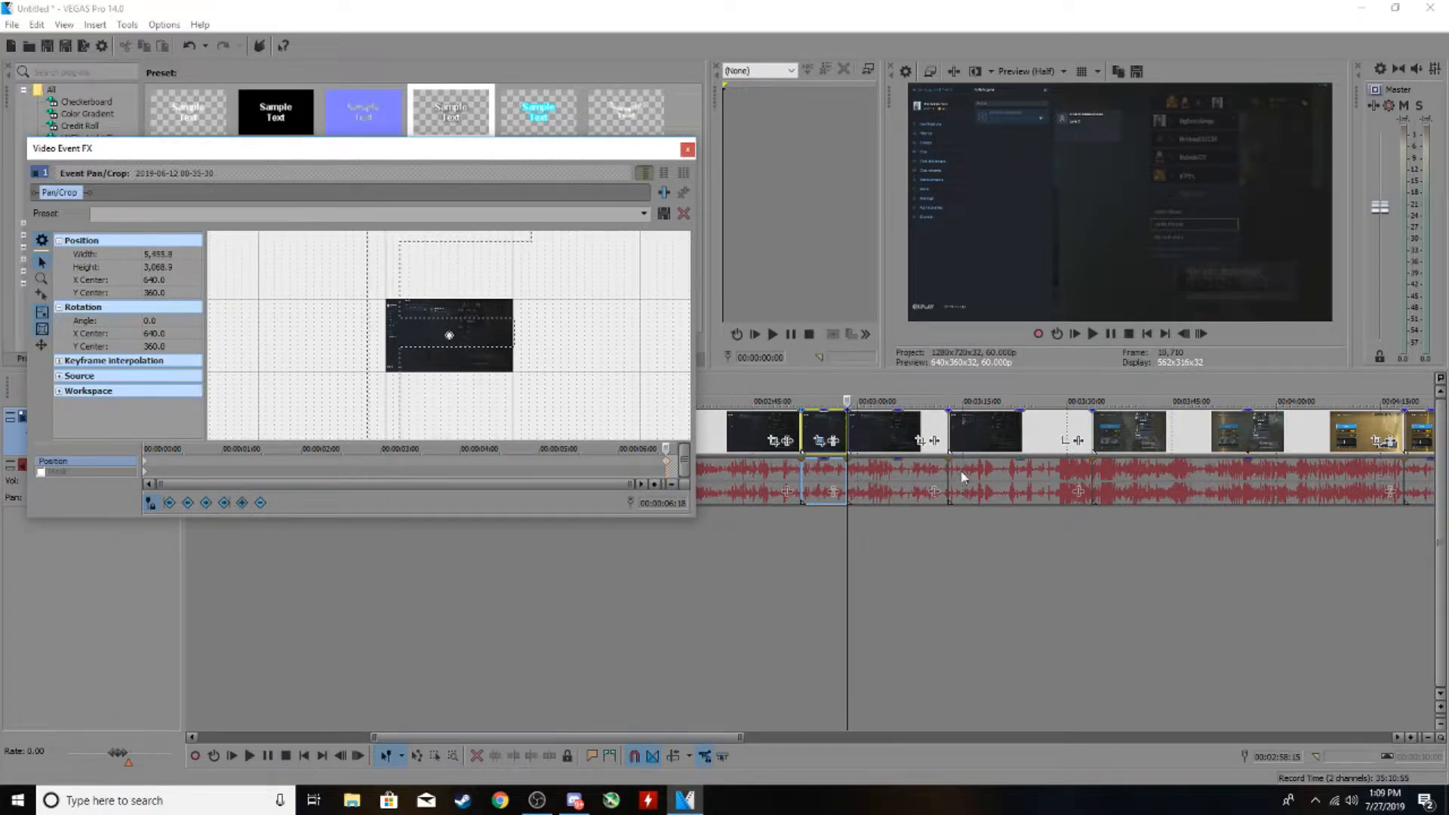
# Shift the end keyframe's crop frame to centre -146.9, 935.1 and rotate it by 14.9 degrees.
pyautogui.scroll(-3, 660, 399)
pyautogui.click(833, 431)
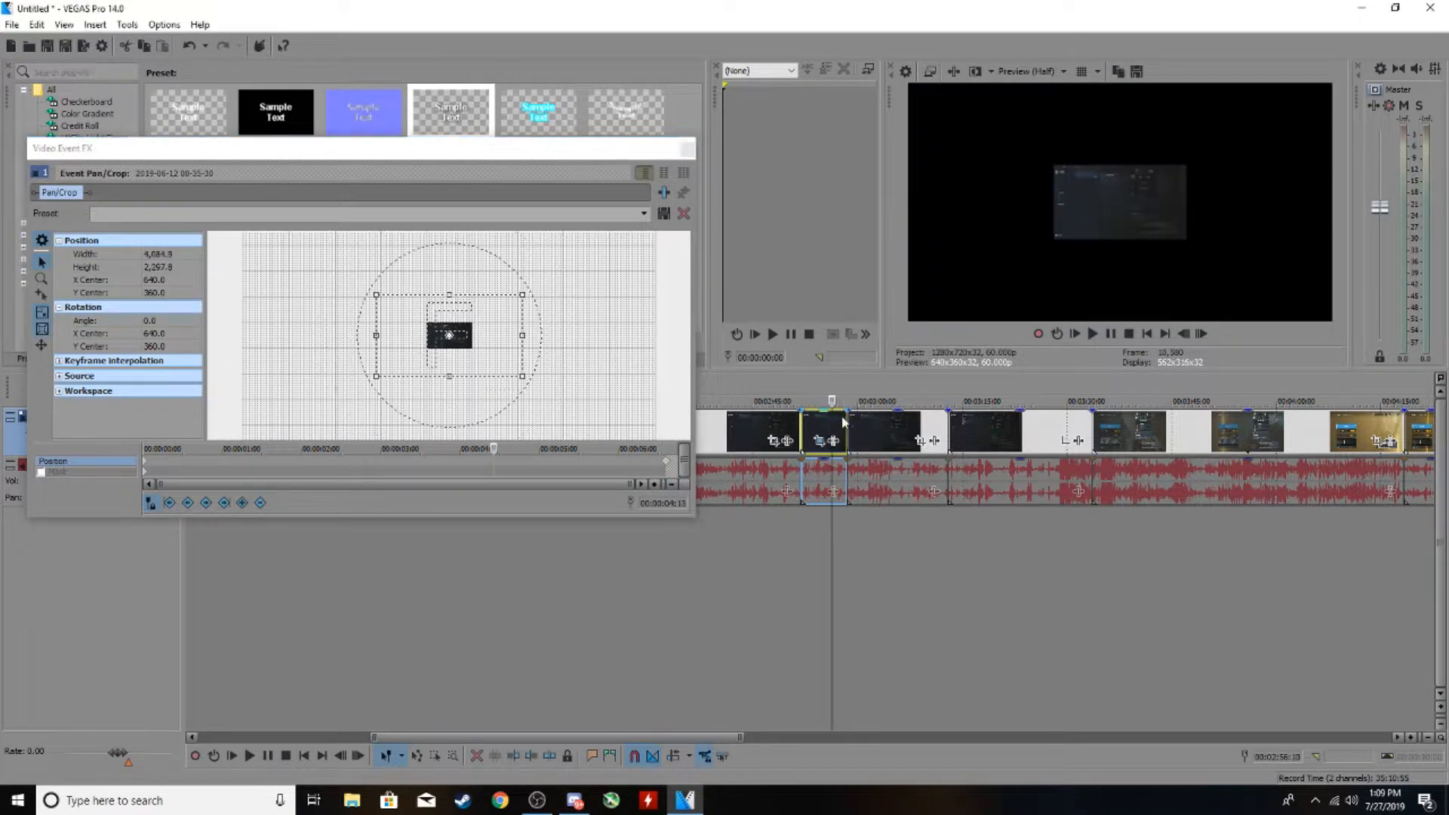
pyautogui.click(667, 462)
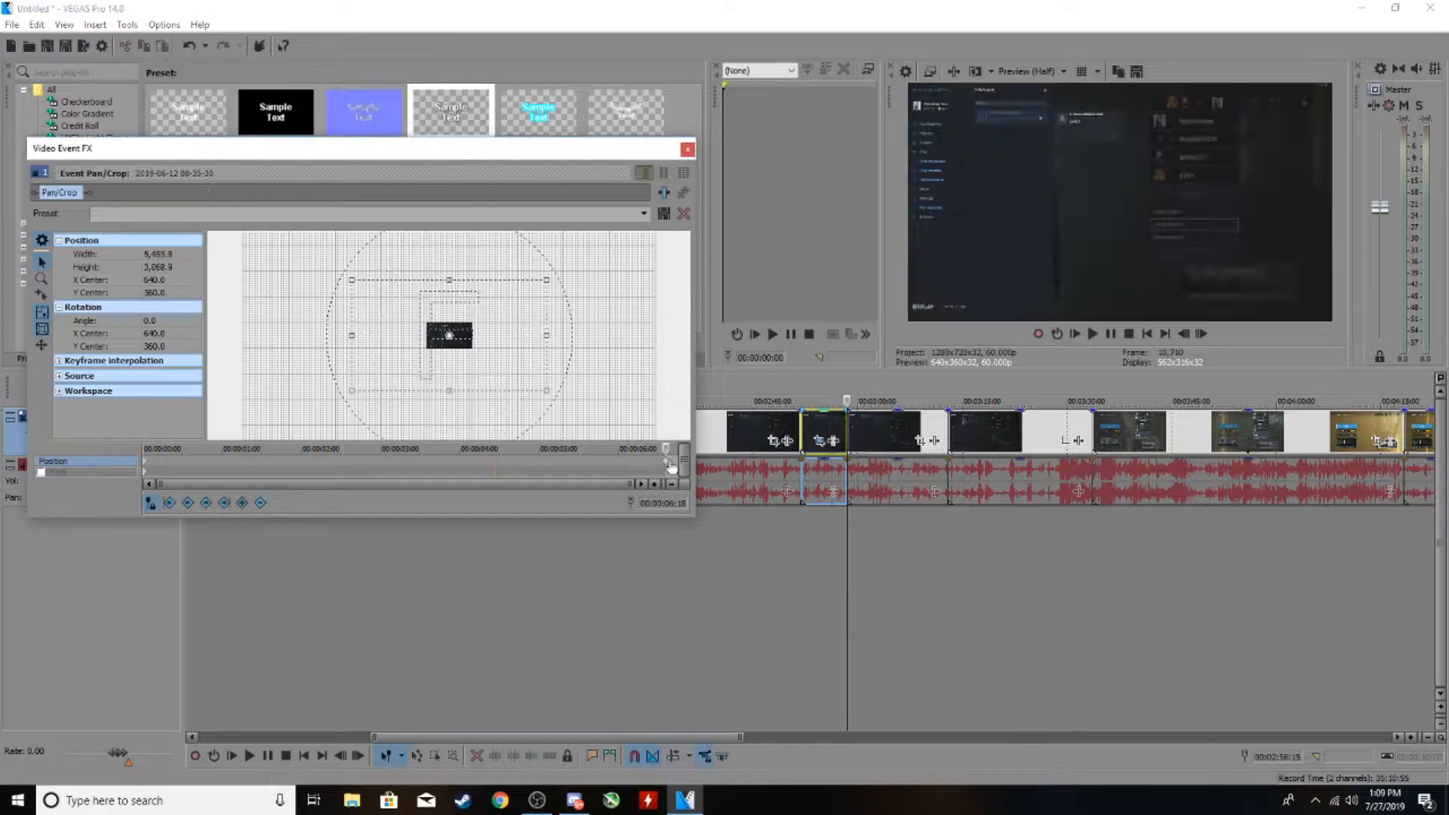
pyautogui.scroll(-2, 458, 338)
pyautogui.moveTo(492, 357); pyautogui.dragTo(472, 372)
pyautogui.scroll(2, 472, 373)
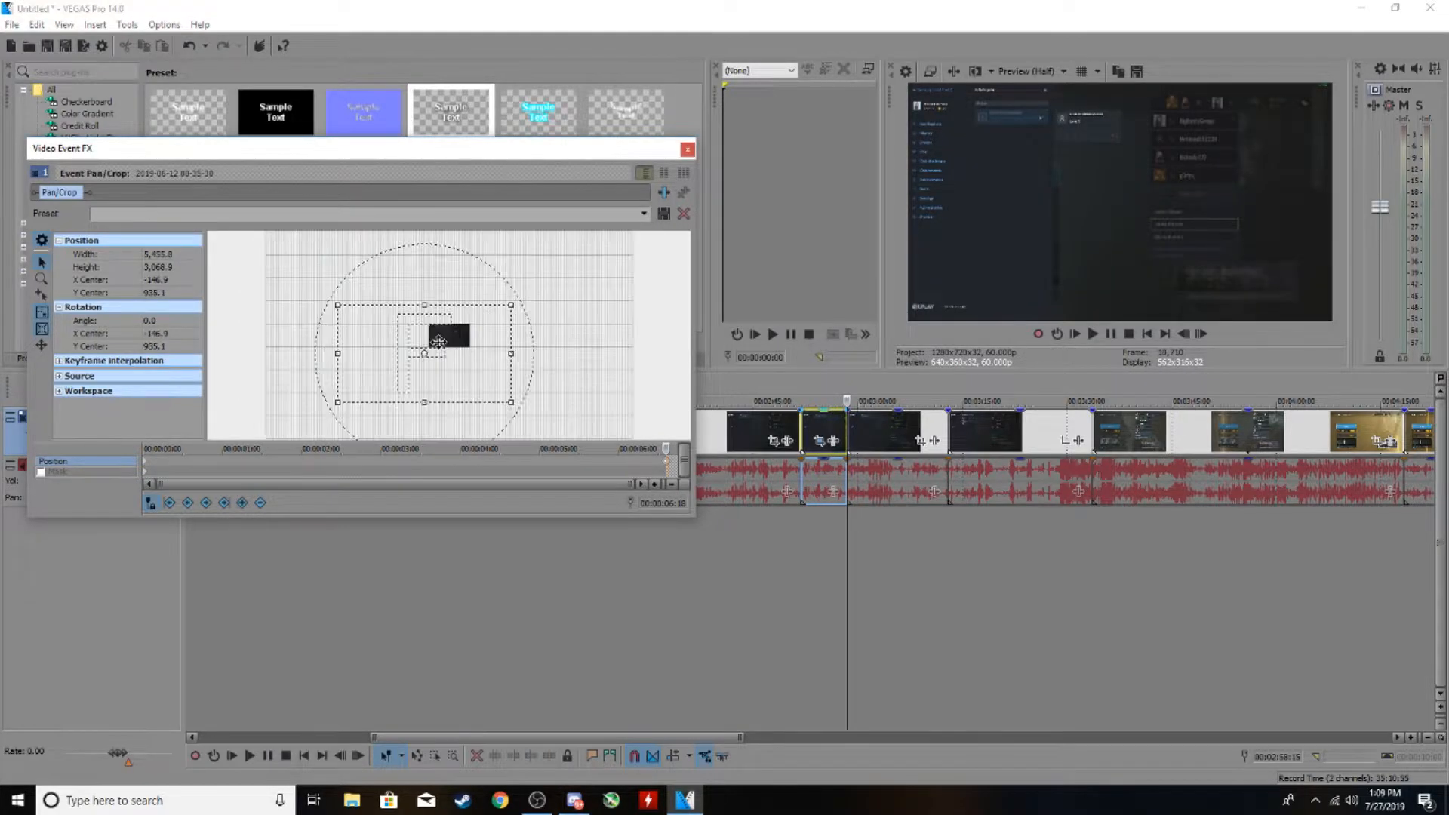
pyautogui.moveTo(555, 393); pyautogui.dragTo(544, 428)
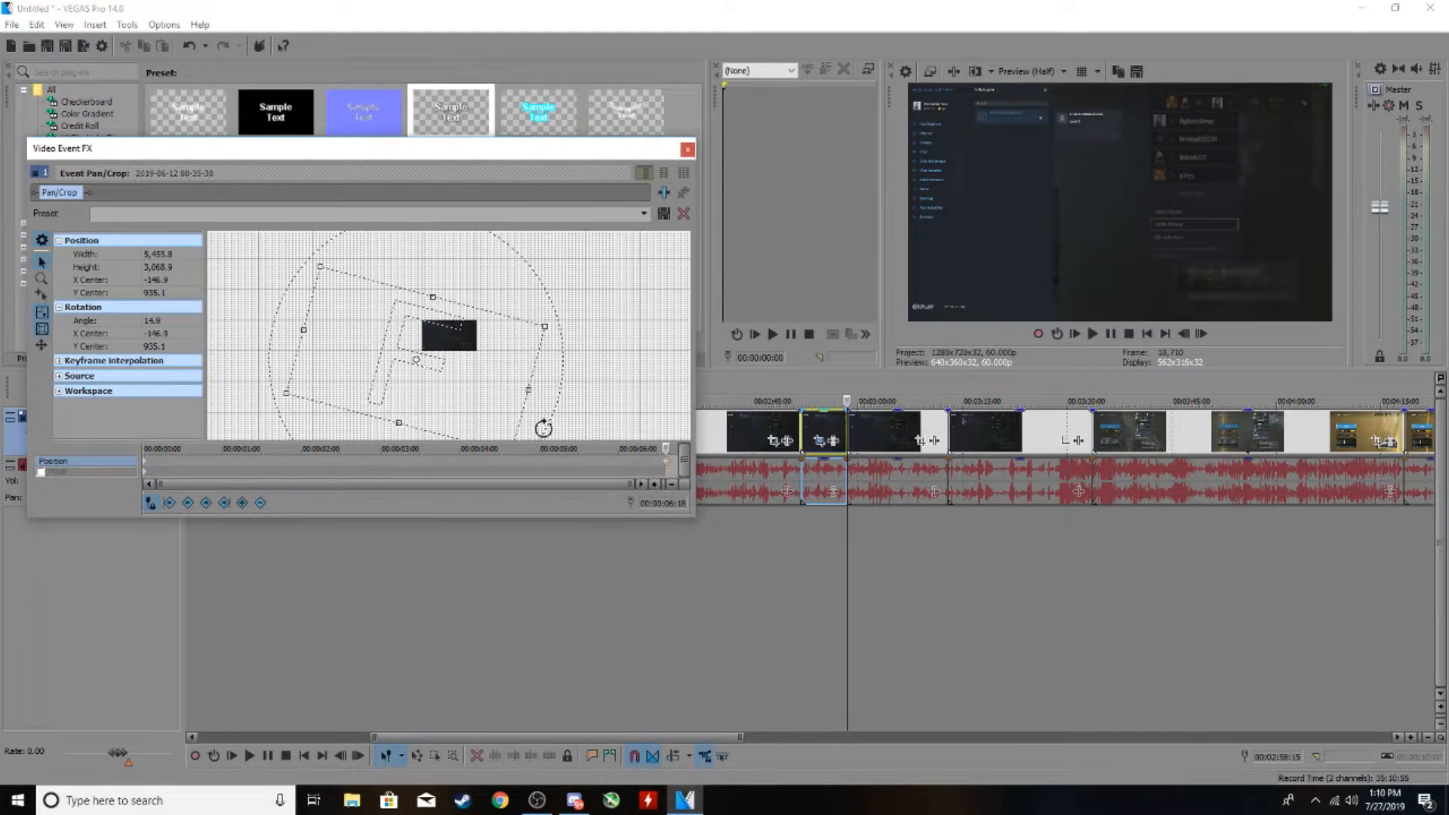
pyautogui.click(687, 150)
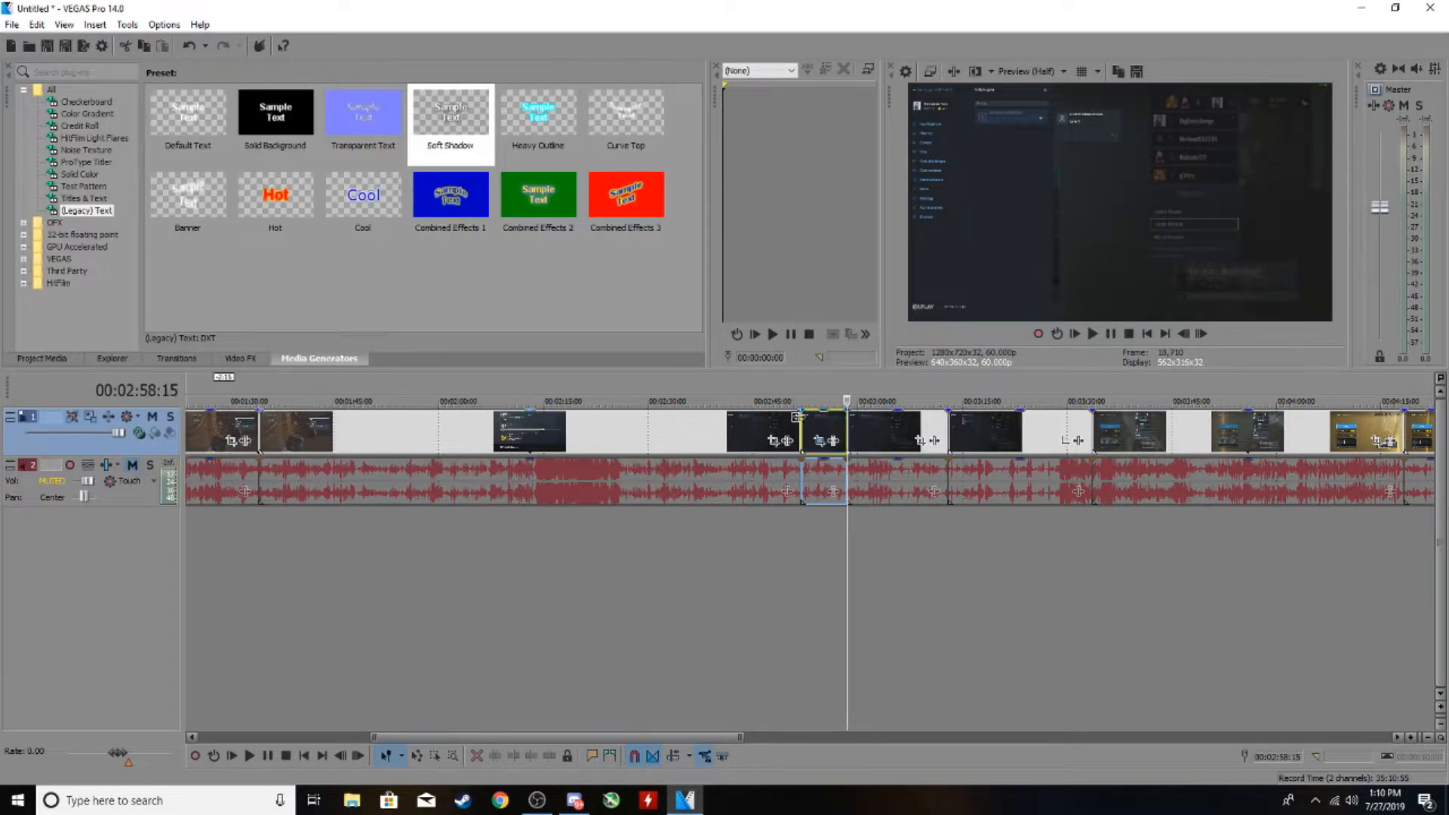
# Play the shrinking and rotating piece from its start at 00:02:51:27.
pyautogui.click(802, 422)
pyautogui.scroll(-1, 760, 422)
pyautogui.scroll(2, 758, 427)
pyautogui.press('space')
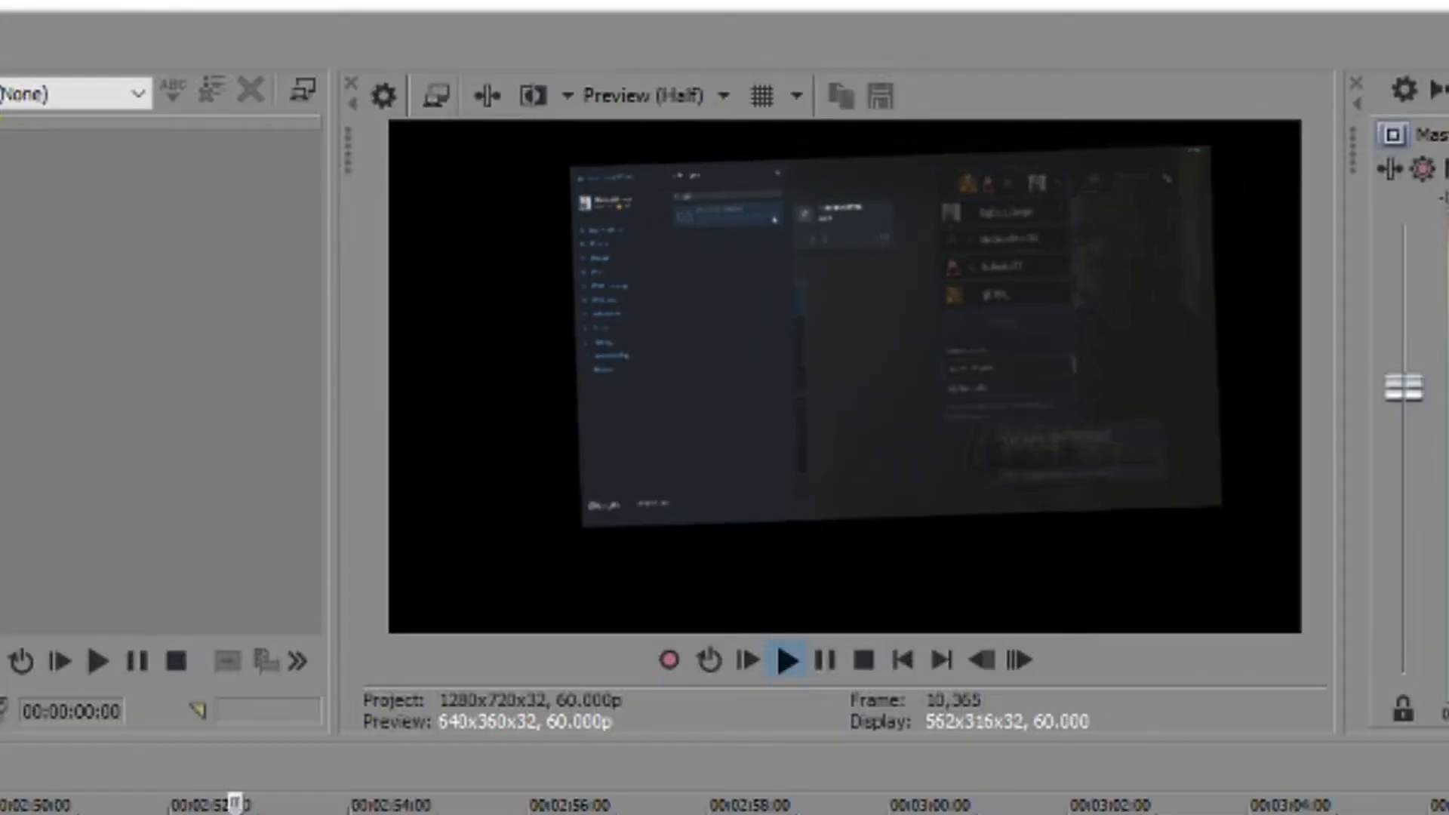
pyautogui.press('space')
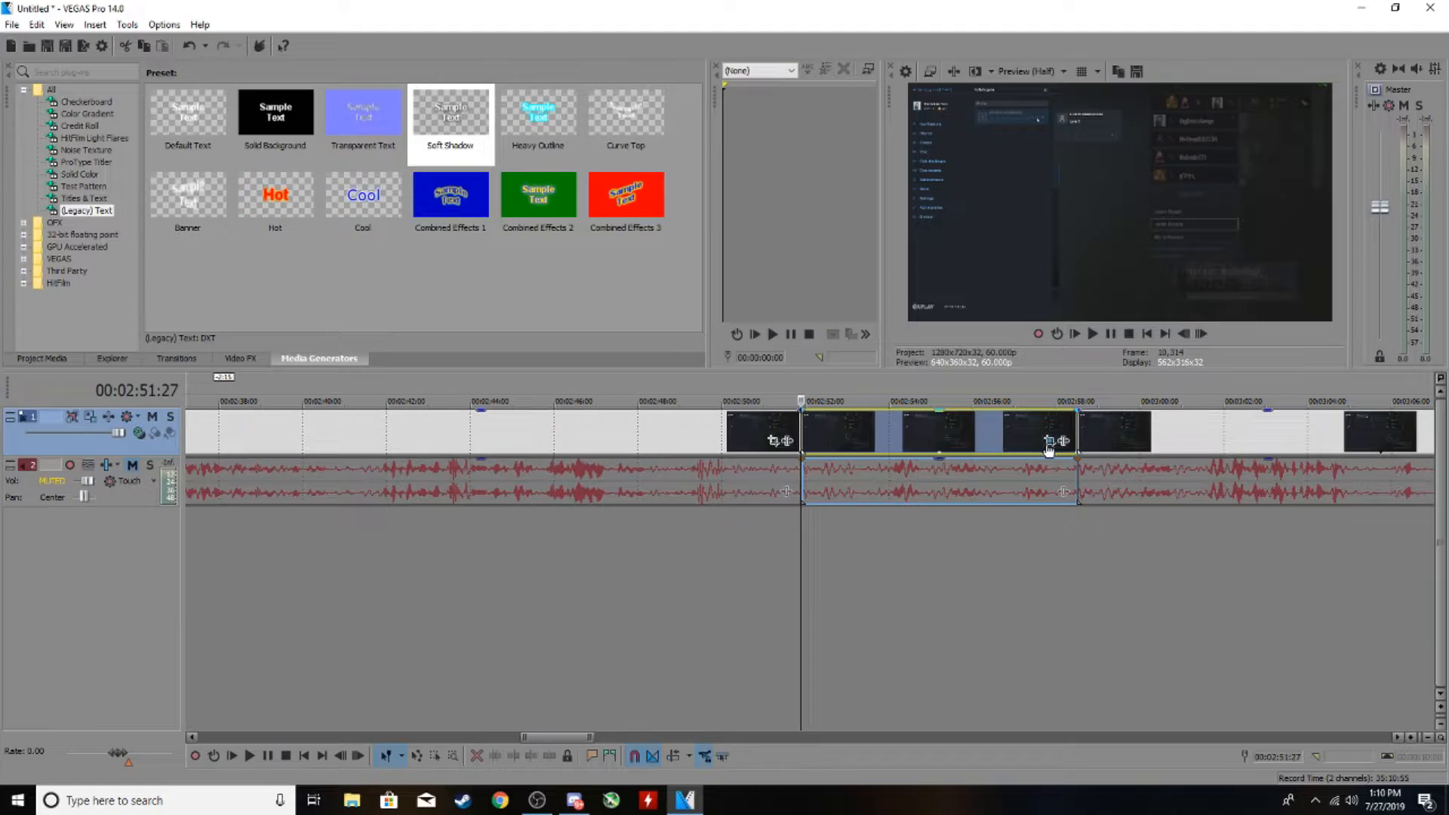
# Shorten the animated piece at 00:02:51:27 to 11 frames and play it from its start.
pyautogui.scroll(2, 842, 428)
pyautogui.press('space')
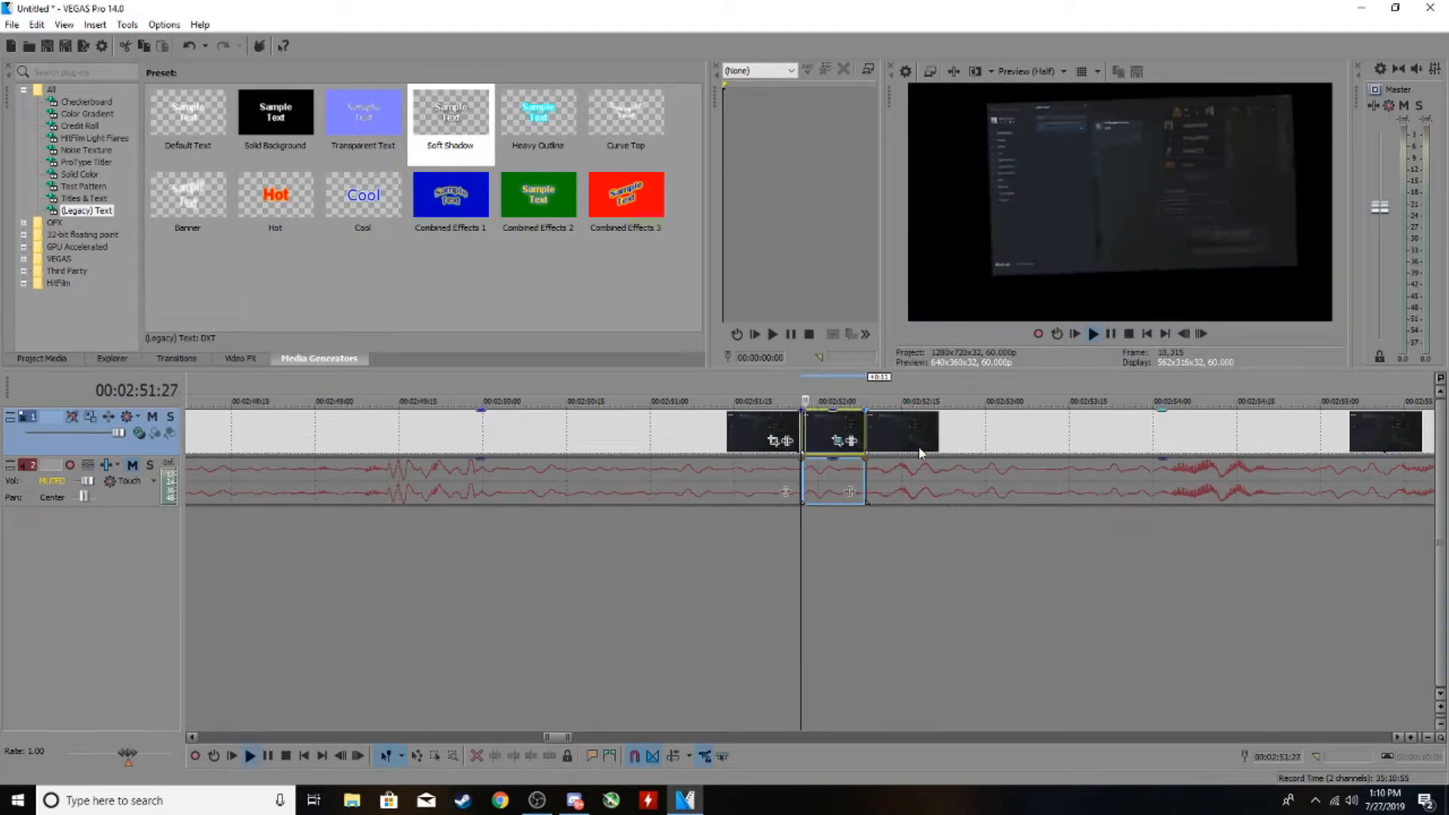
pyautogui.scroll(-2, 885, 500)
pyautogui.press('space')
pyautogui.scroll(-2, 818, 477)
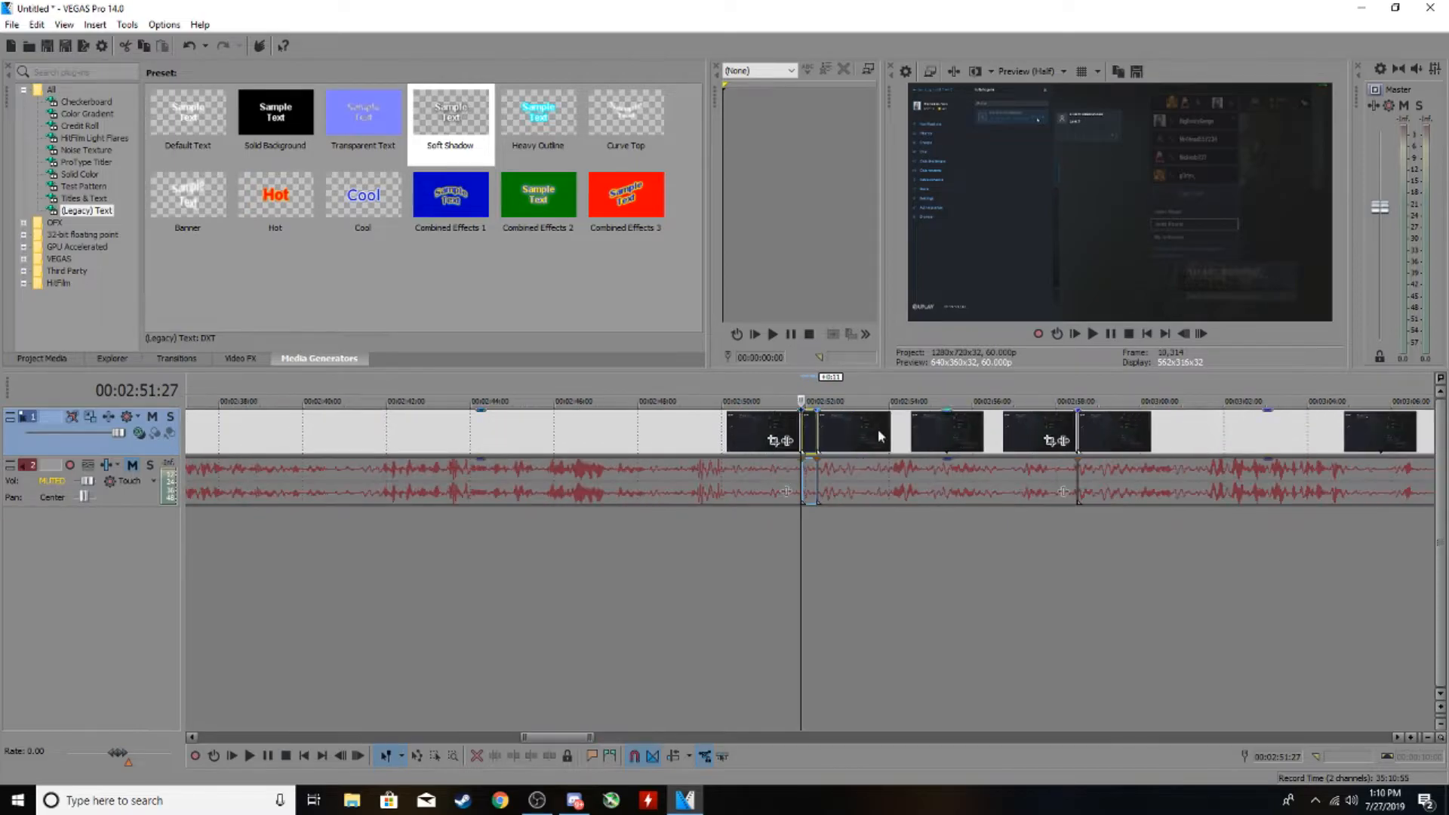
# Split the piece after the short animation at 00:02:55:17 and again about ten frames further on.
pyautogui.doubleClick(1007, 436)
pyautogui.scroll(2, 1025, 416)
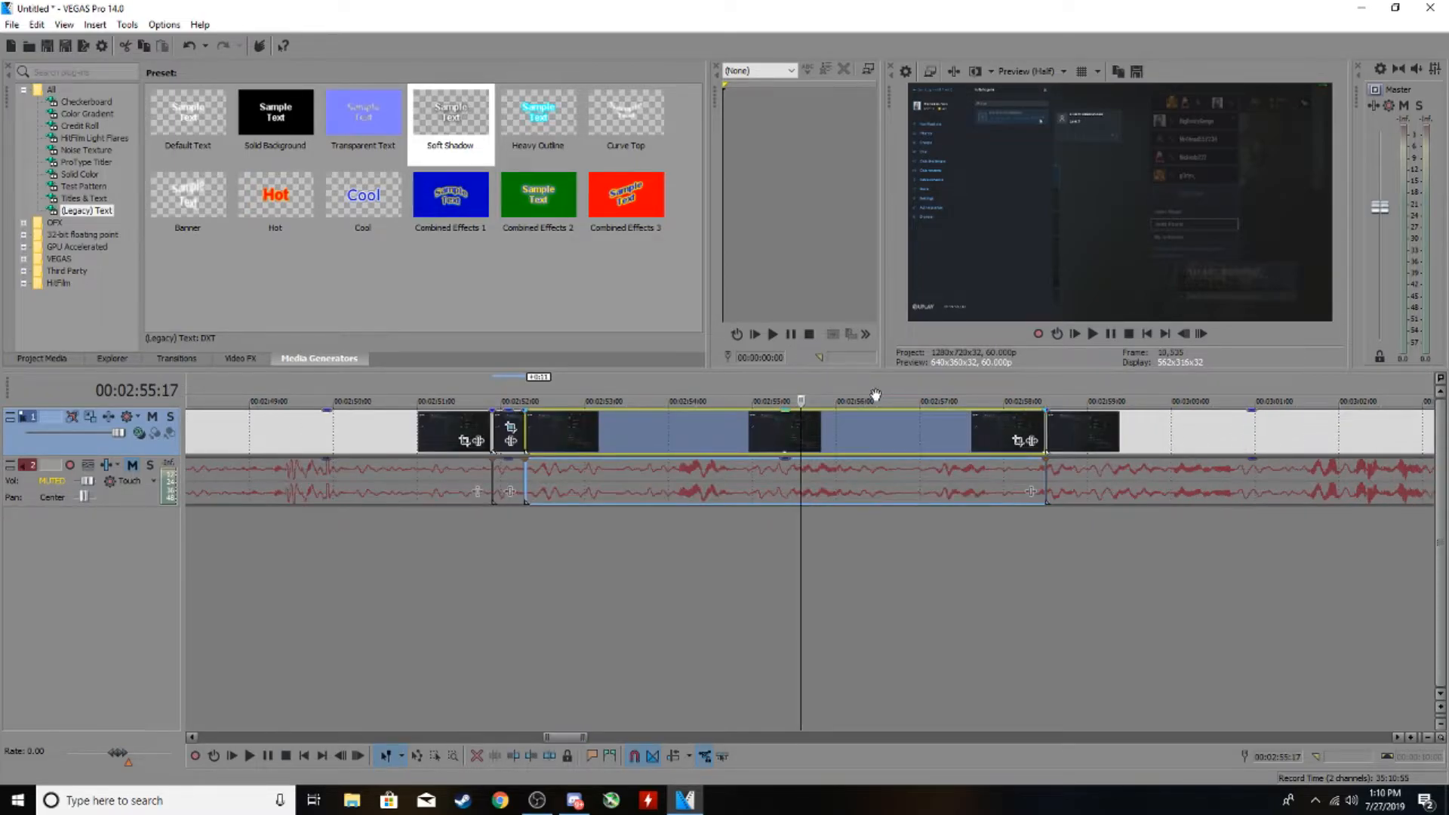
pyautogui.press('s')
pyautogui.click(906, 442)
pyautogui.click(874, 441)
pyautogui.click(839, 439)
pyautogui.click(828, 439)
pyautogui.press('space')
pyautogui.press('space')
pyautogui.press('s')
pyautogui.click(794, 441)
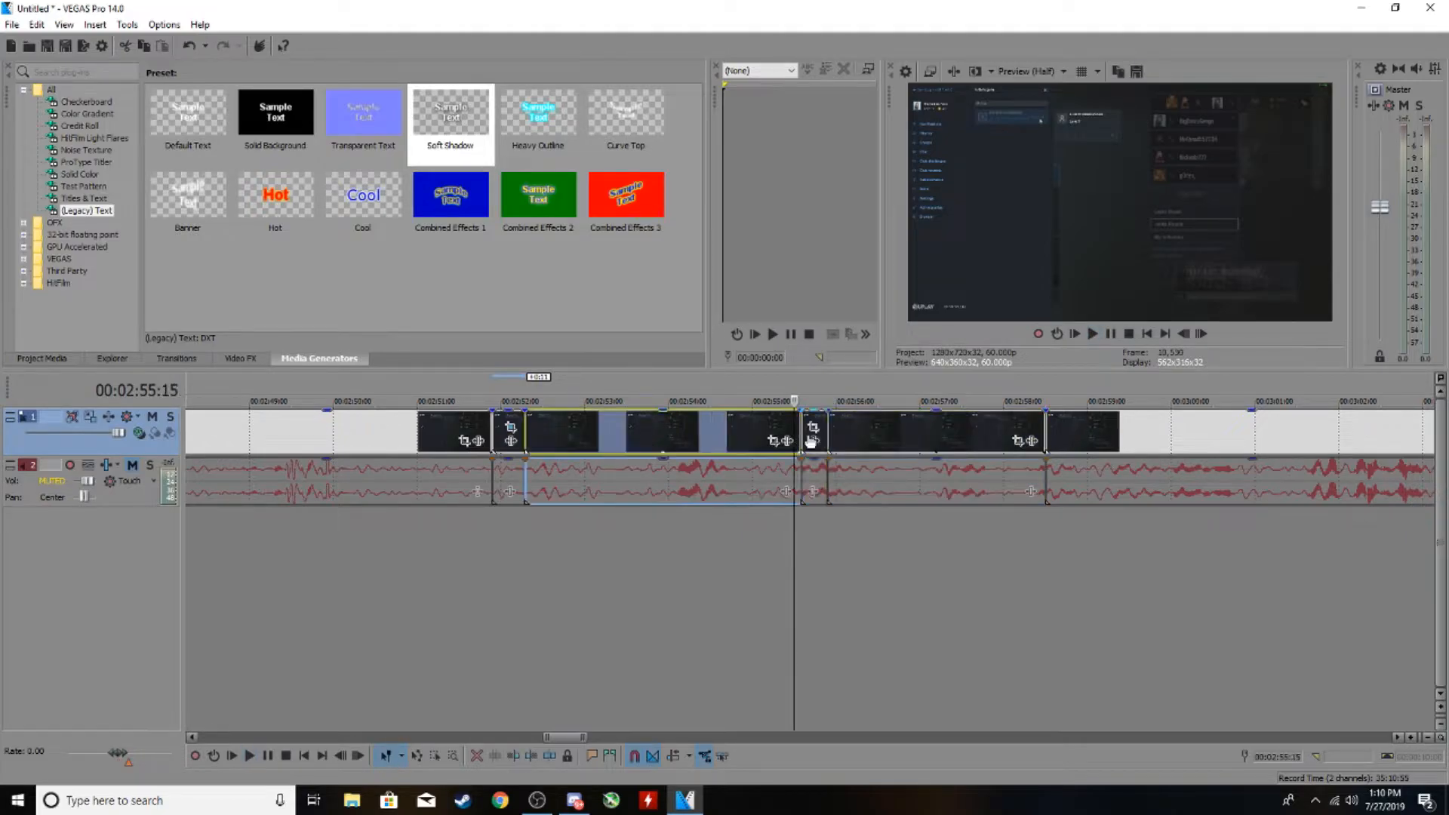
pyautogui.click(812, 442)
pyautogui.click(1108, 274)
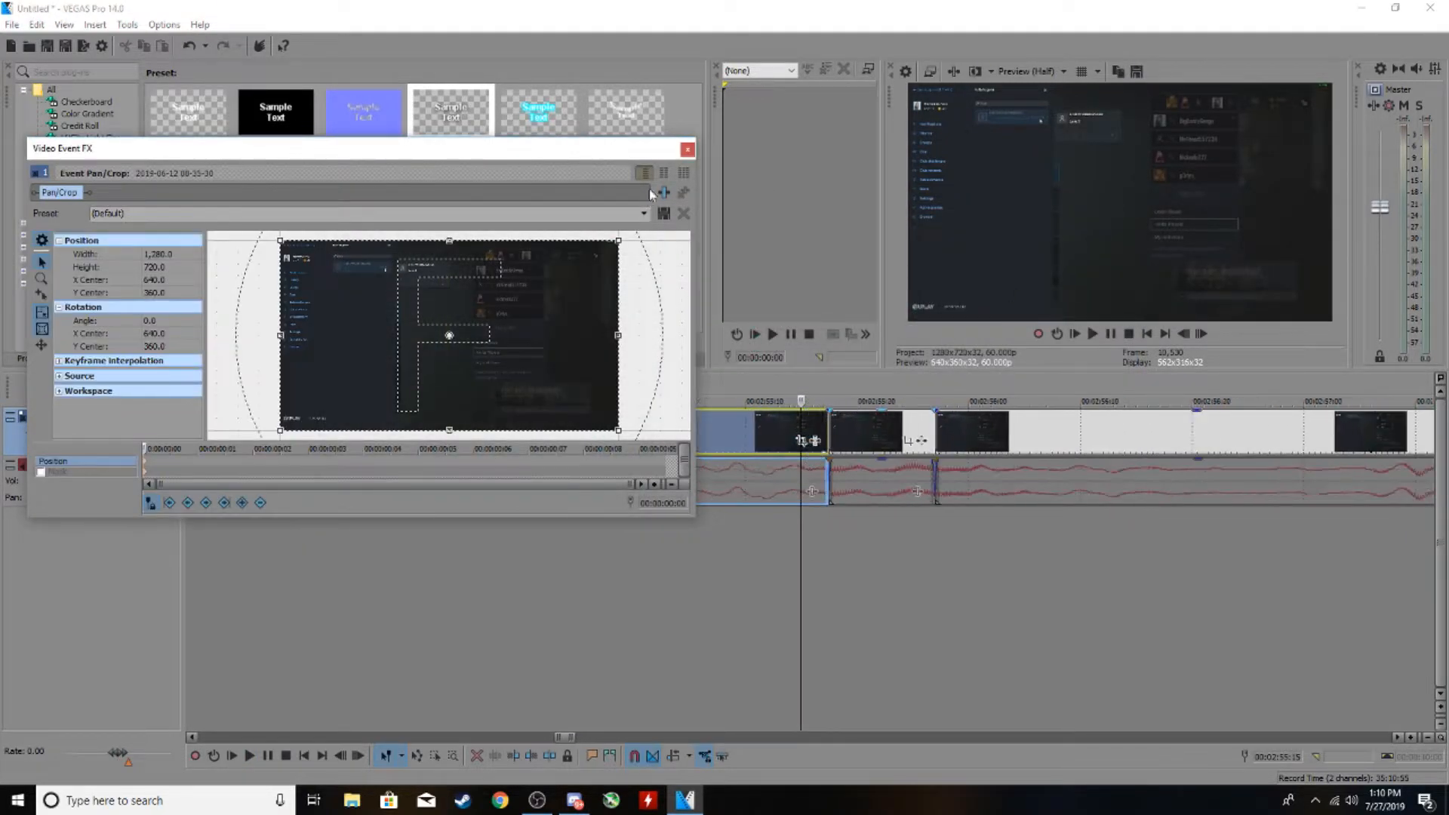
pyautogui.click(685, 153)
# Animate the new short piece in Pan/Crop so it zooms in and tilts by its last frame.
pyautogui.click(835, 432)
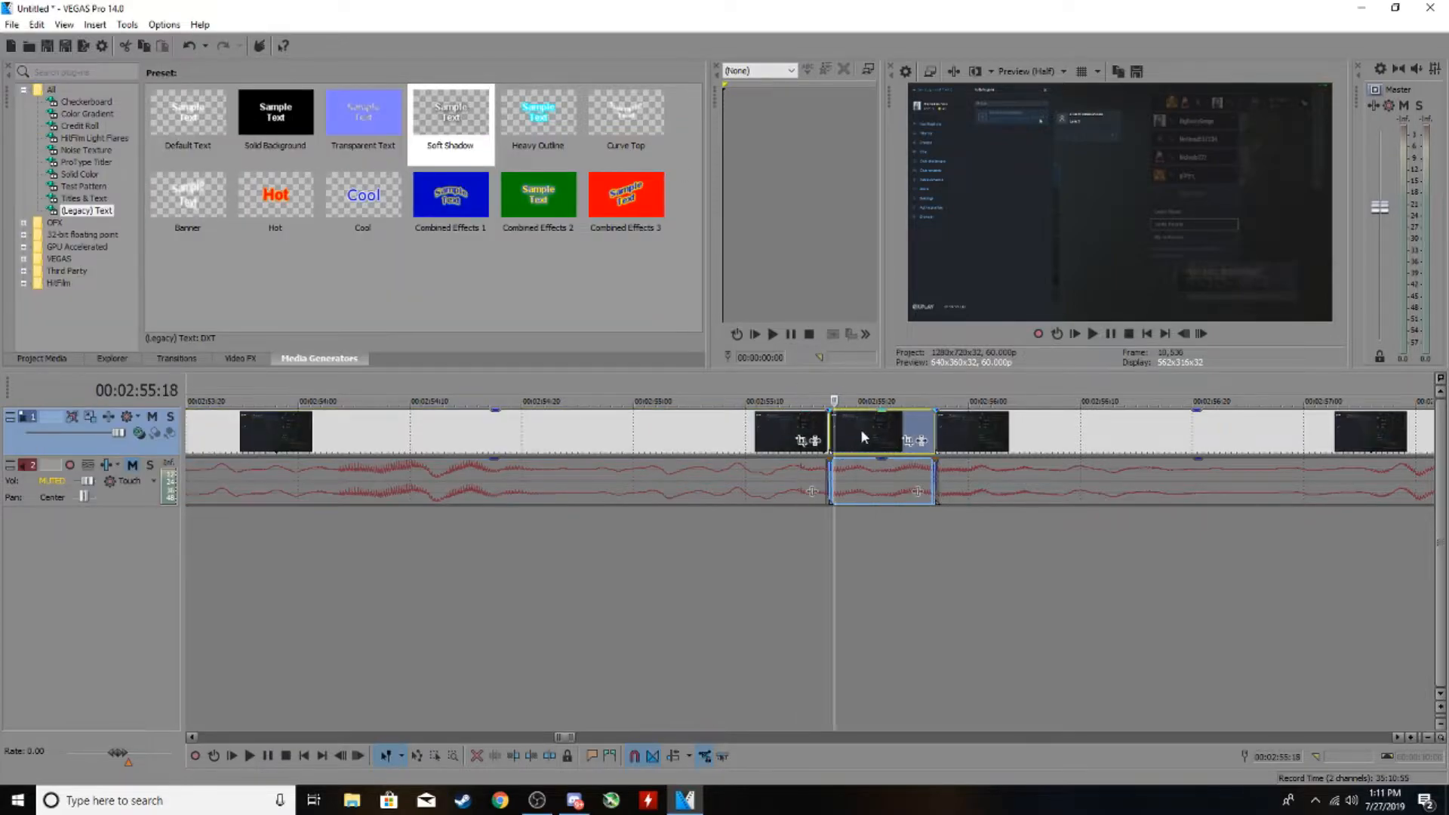
pyautogui.click(908, 444)
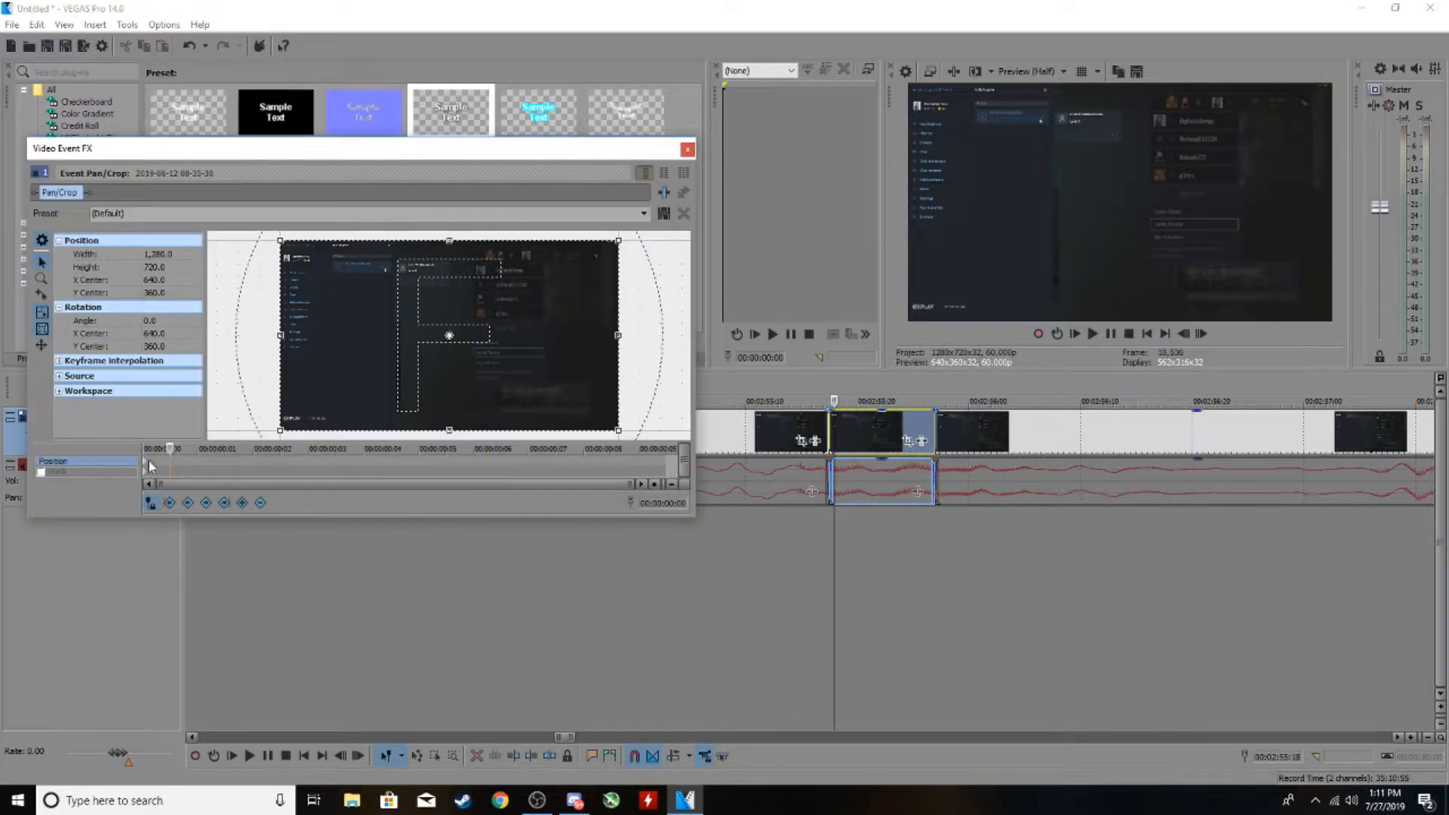
pyautogui.click(665, 465)
pyautogui.scroll(-2, 501, 345)
pyautogui.moveTo(557, 396); pyautogui.dragTo(505, 389)
pyautogui.scroll(3, 500, 383)
pyautogui.click(687, 151)
# Play the zooming and tilting piece from its start at 00:02:55:17.
pyautogui.click(830, 450)
pyautogui.press('space')
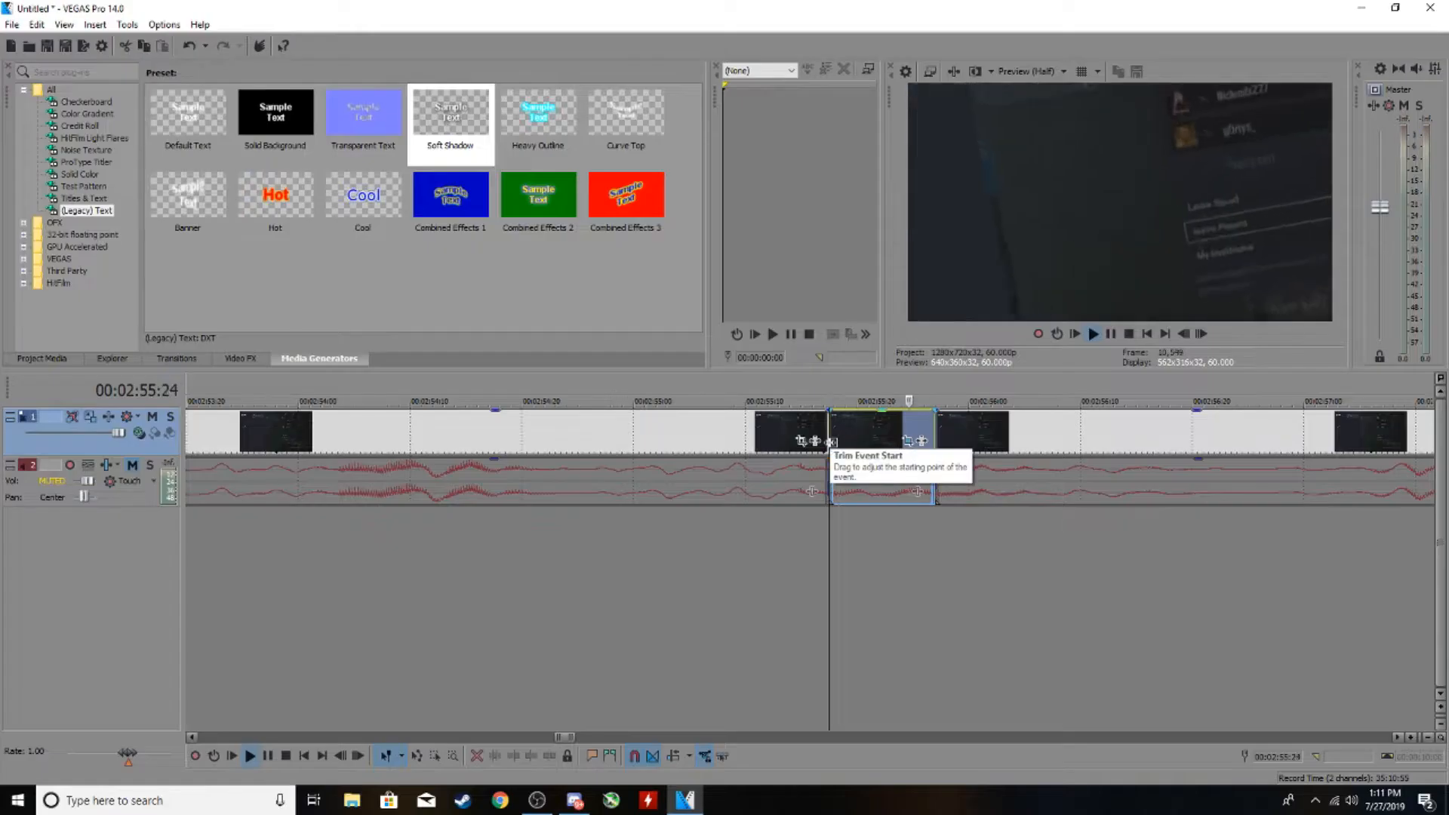
pyautogui.press('space')
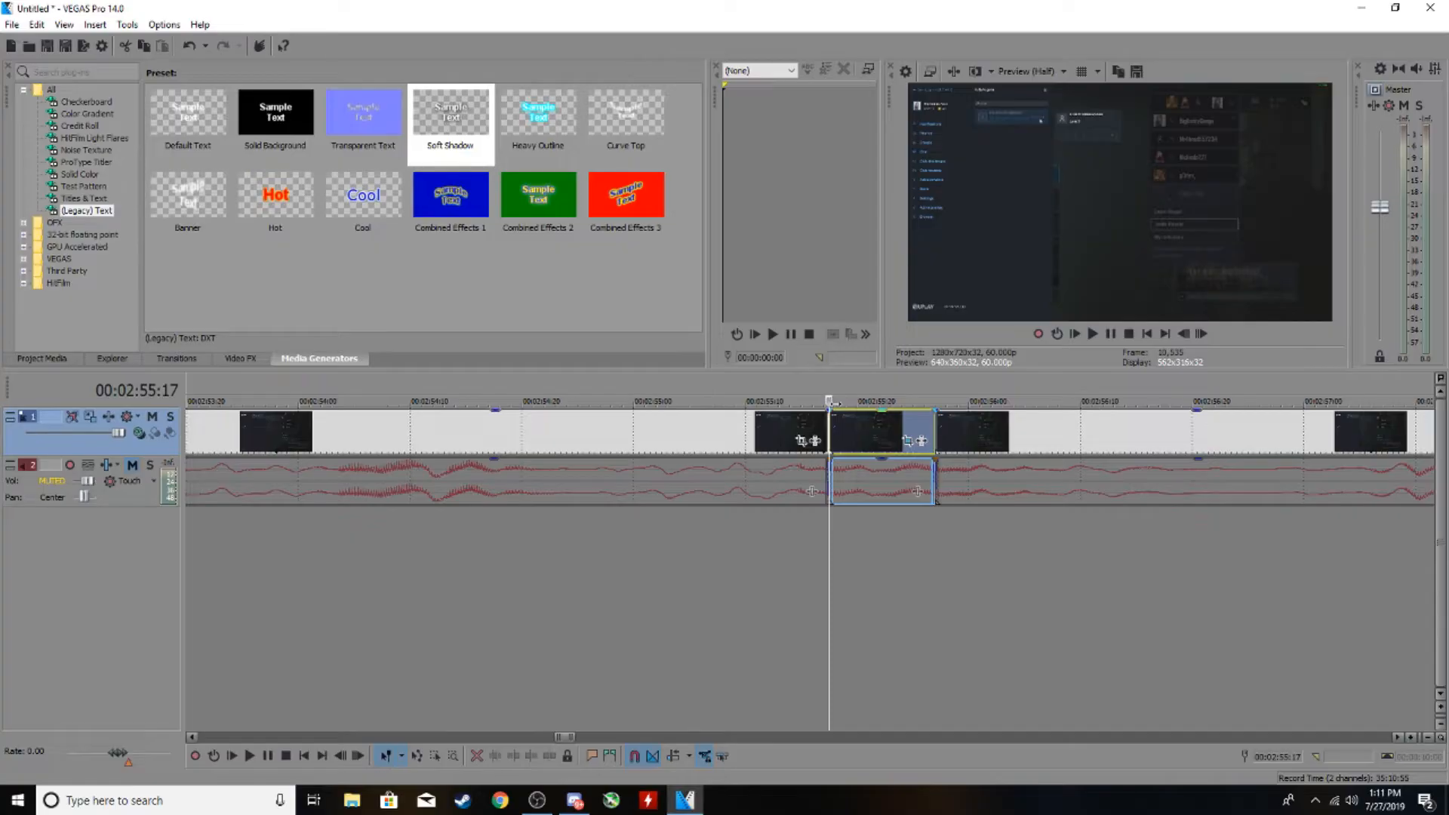
# Extend the end of the zooming piece to 00:02:56:07 and move its second Pan/Crop keyframe to the new end.
pyautogui.moveTo(937, 430); pyautogui.dragTo(1048, 431)
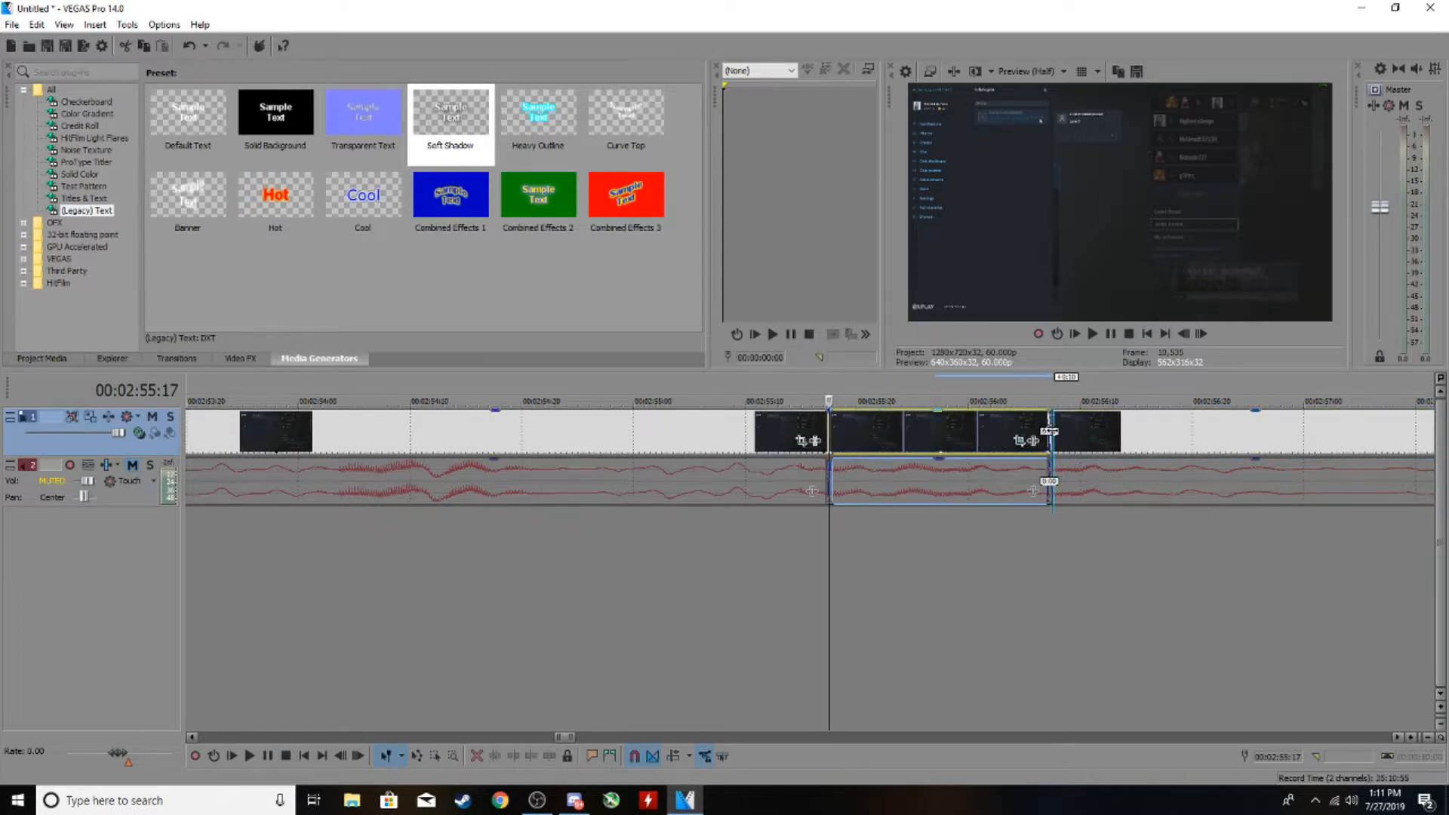
pyautogui.click(1019, 442)
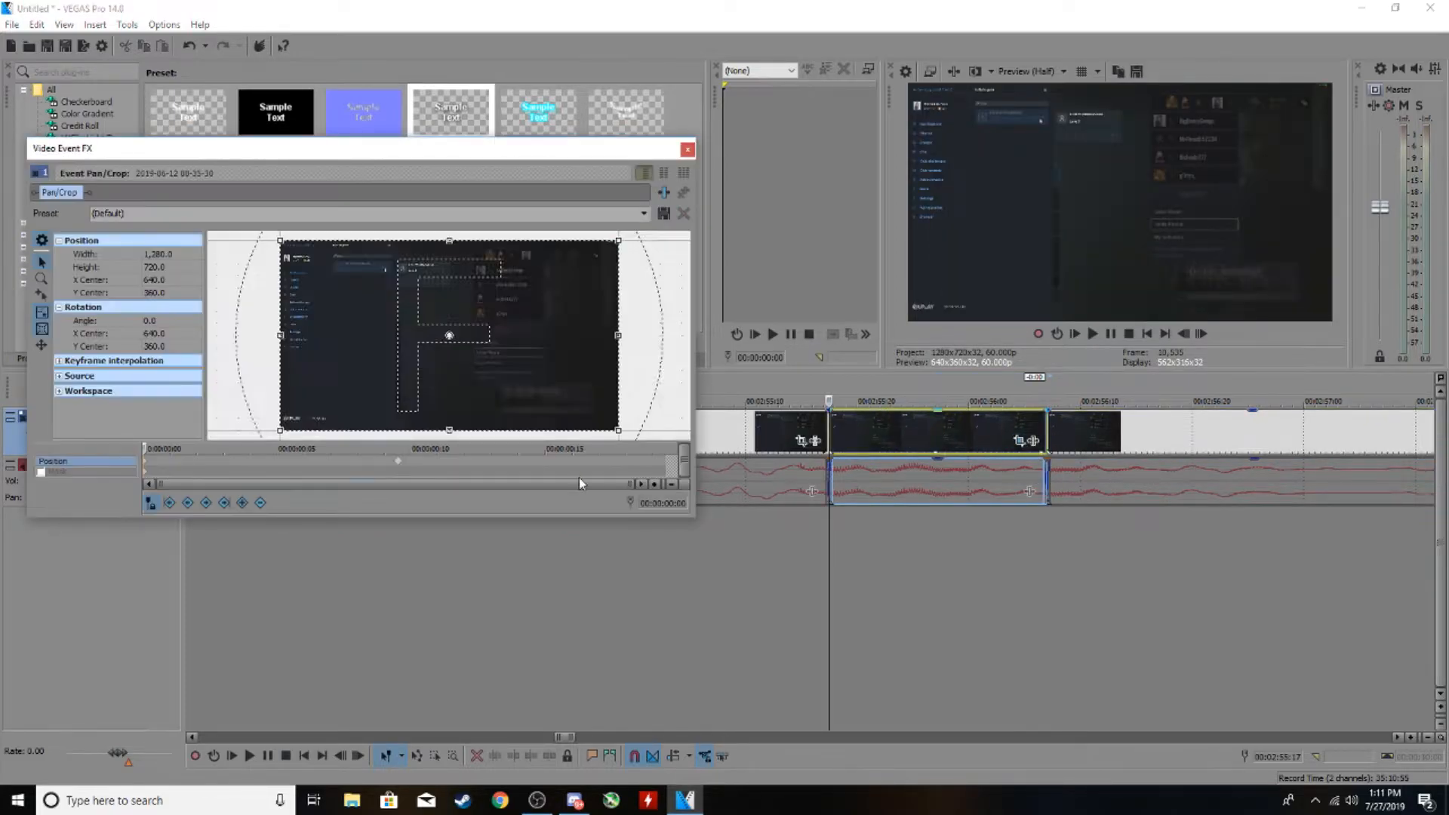
pyautogui.moveTo(395, 462); pyautogui.dragTo(665, 466)
pyautogui.click(666, 462)
# Shrink the end keyframe's crop frame to about 338 x 190, centred at 640, 360 with a 13.8 degree rotation.
pyautogui.rightClick(477, 356)
pyautogui.click(465, 352)
pyautogui.moveTo(497, 382); pyautogui.dragTo(487, 370)
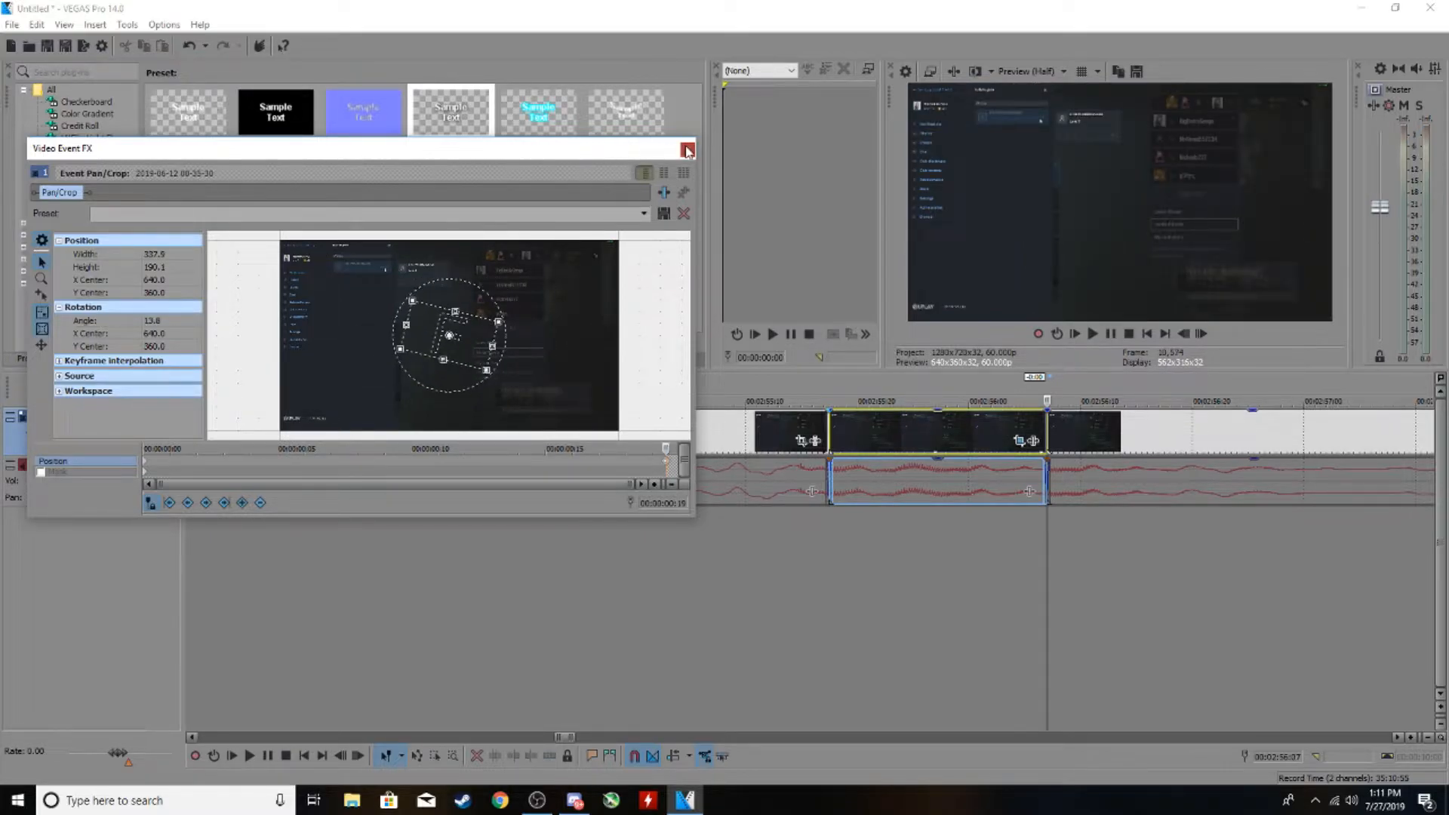
pyautogui.click(687, 150)
# Return to the start of the timeline and add an empty video track above the gameplay and titles.
pyautogui.scroll(-5, 370, 516)
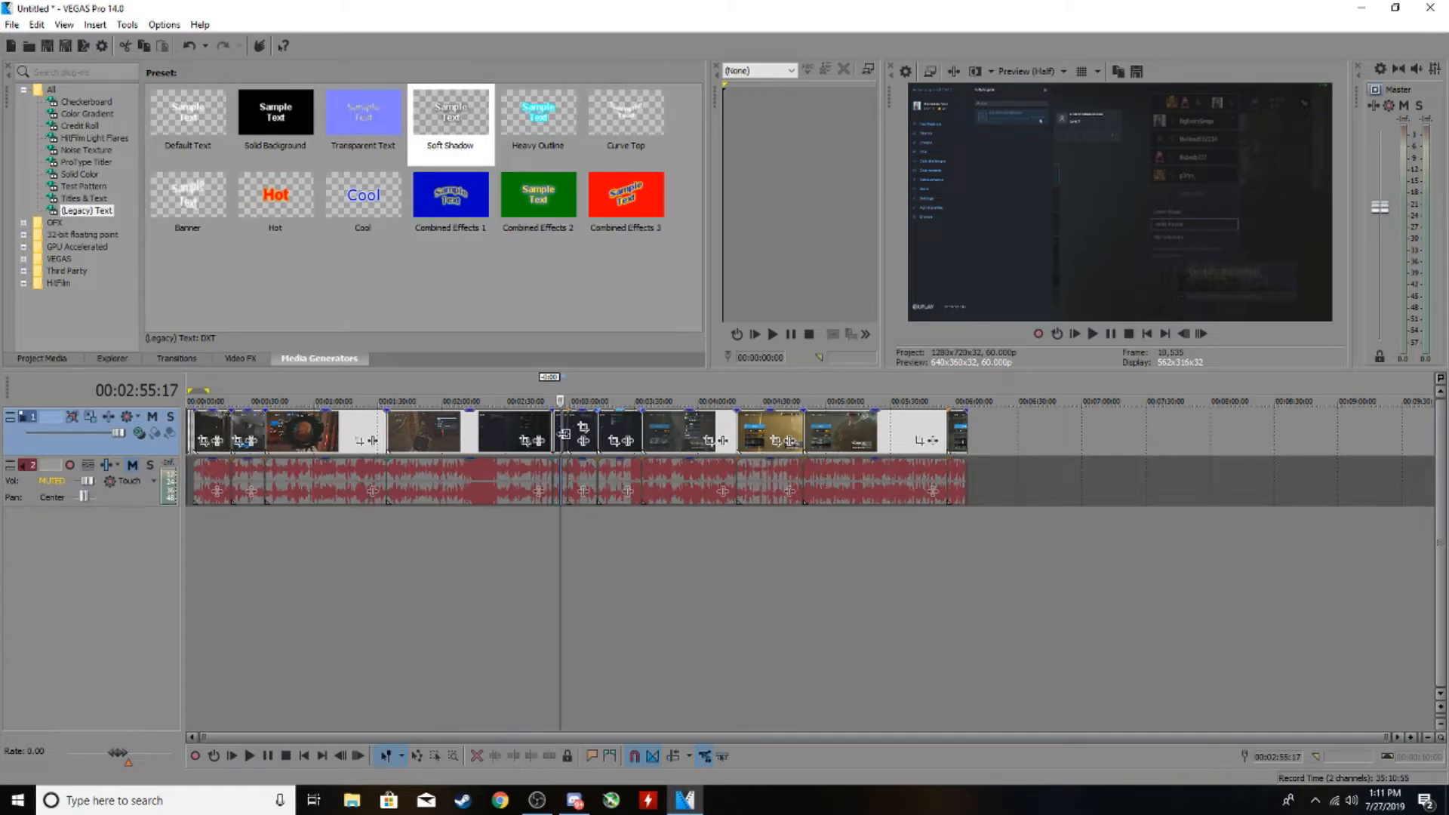
pyautogui.scroll(4, 619, 447)
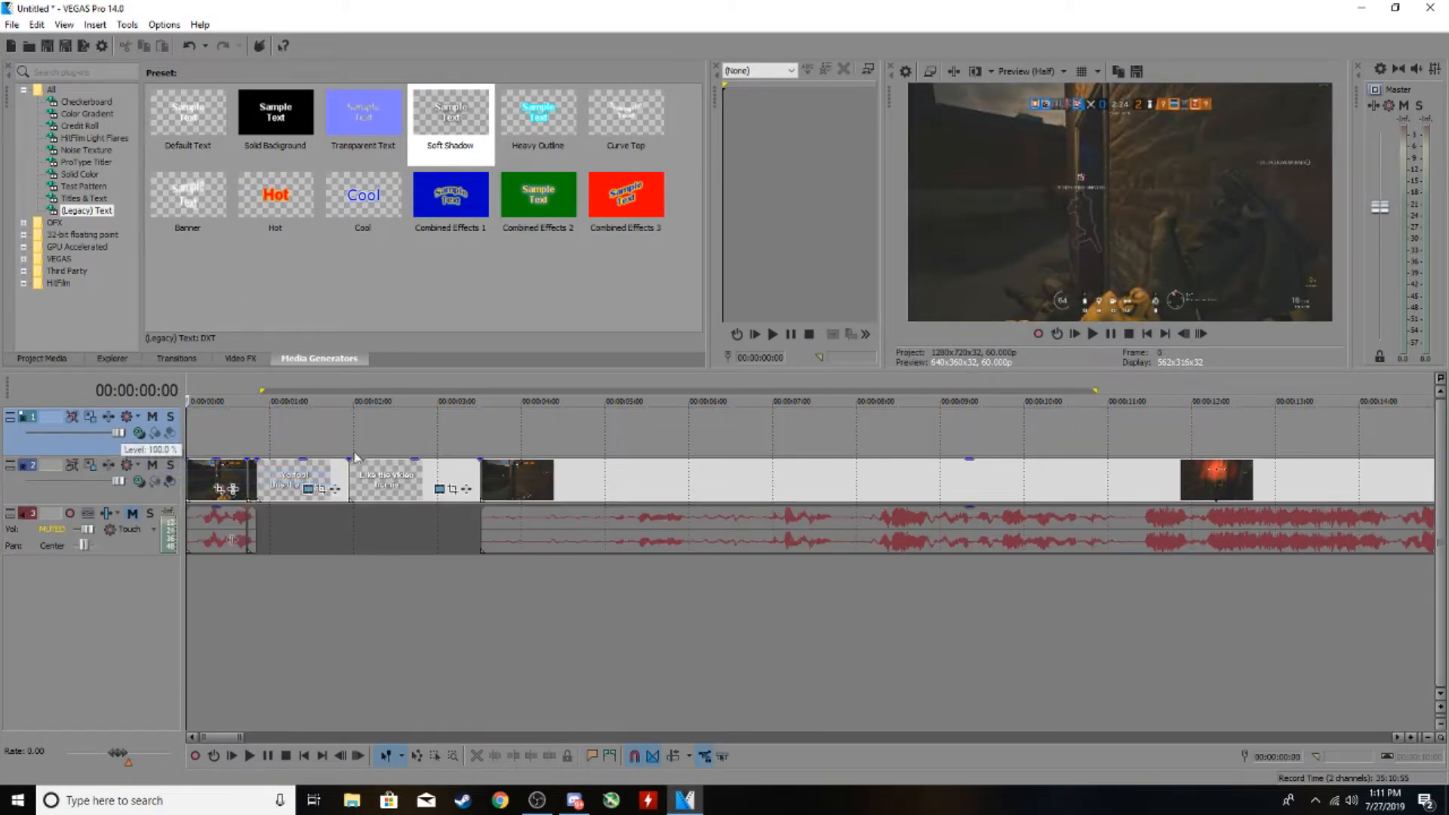
pyautogui.scroll(1, 209, 419)
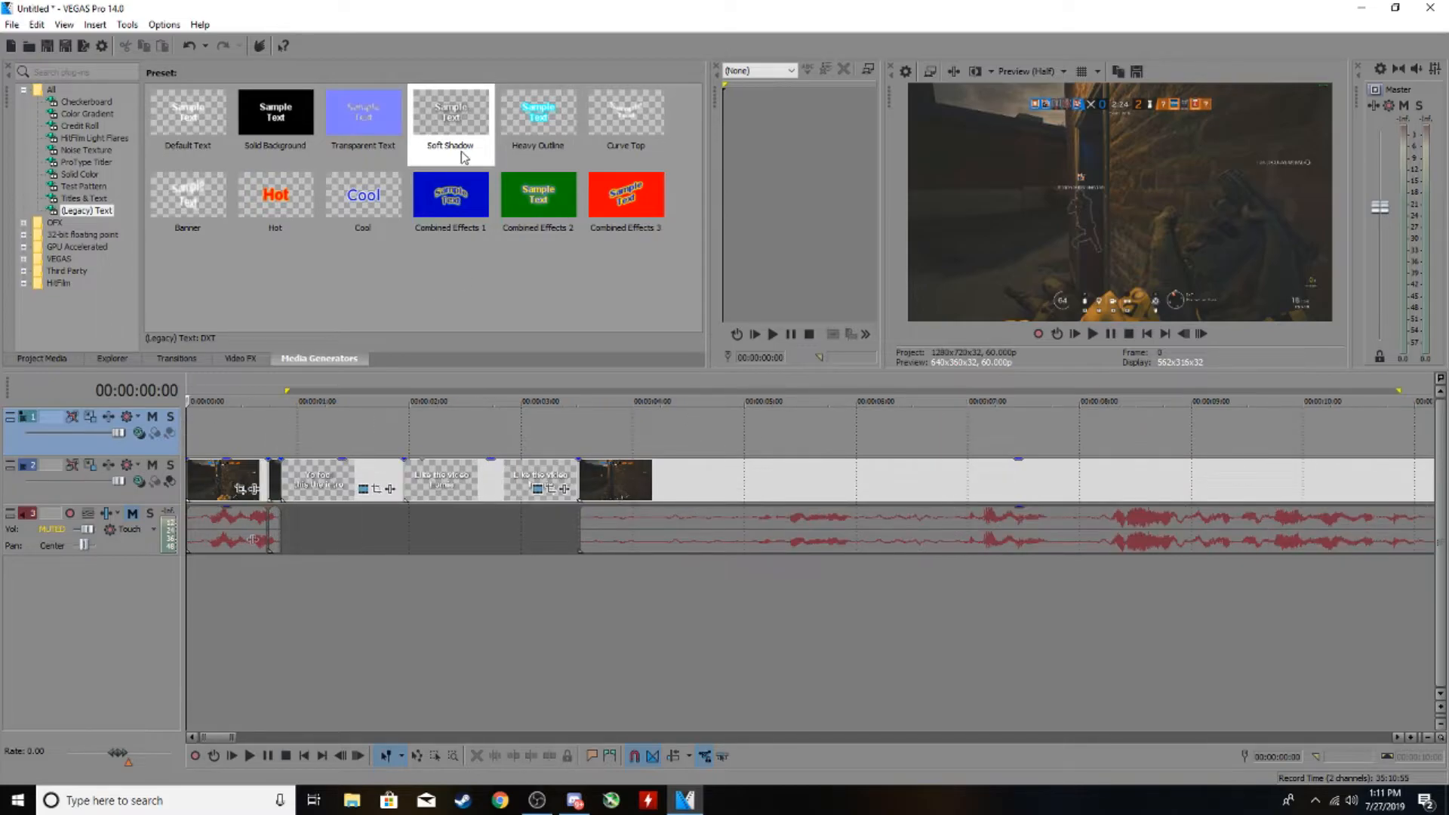
# Add a Soft Shadow legacy text to the empty upper track near the start, at about 00:00:00:07, keeping its sample text.
pyautogui.moveTo(478, 109); pyautogui.dragTo(208, 430)
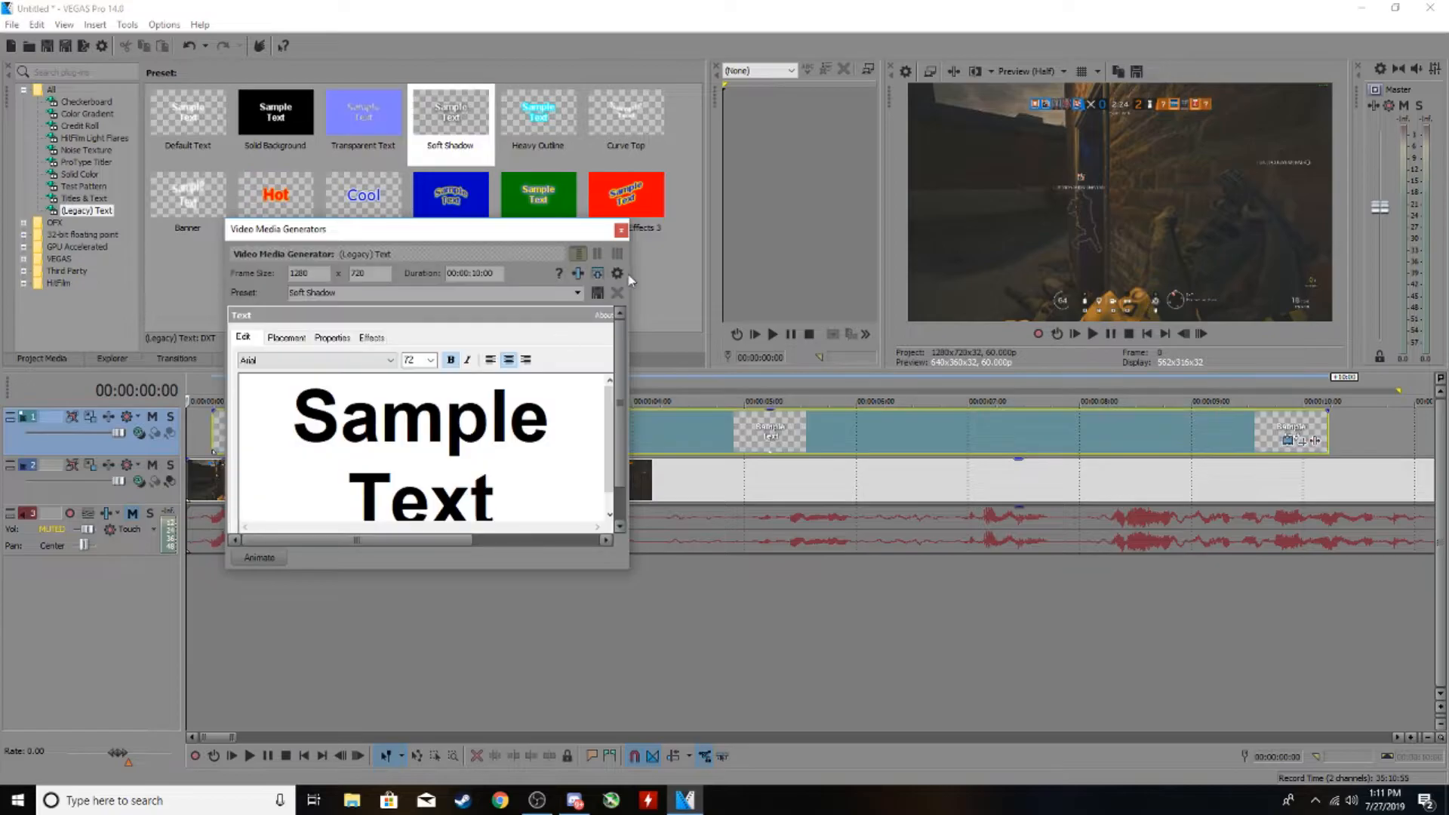
pyautogui.click(622, 232)
pyautogui.click(214, 480)
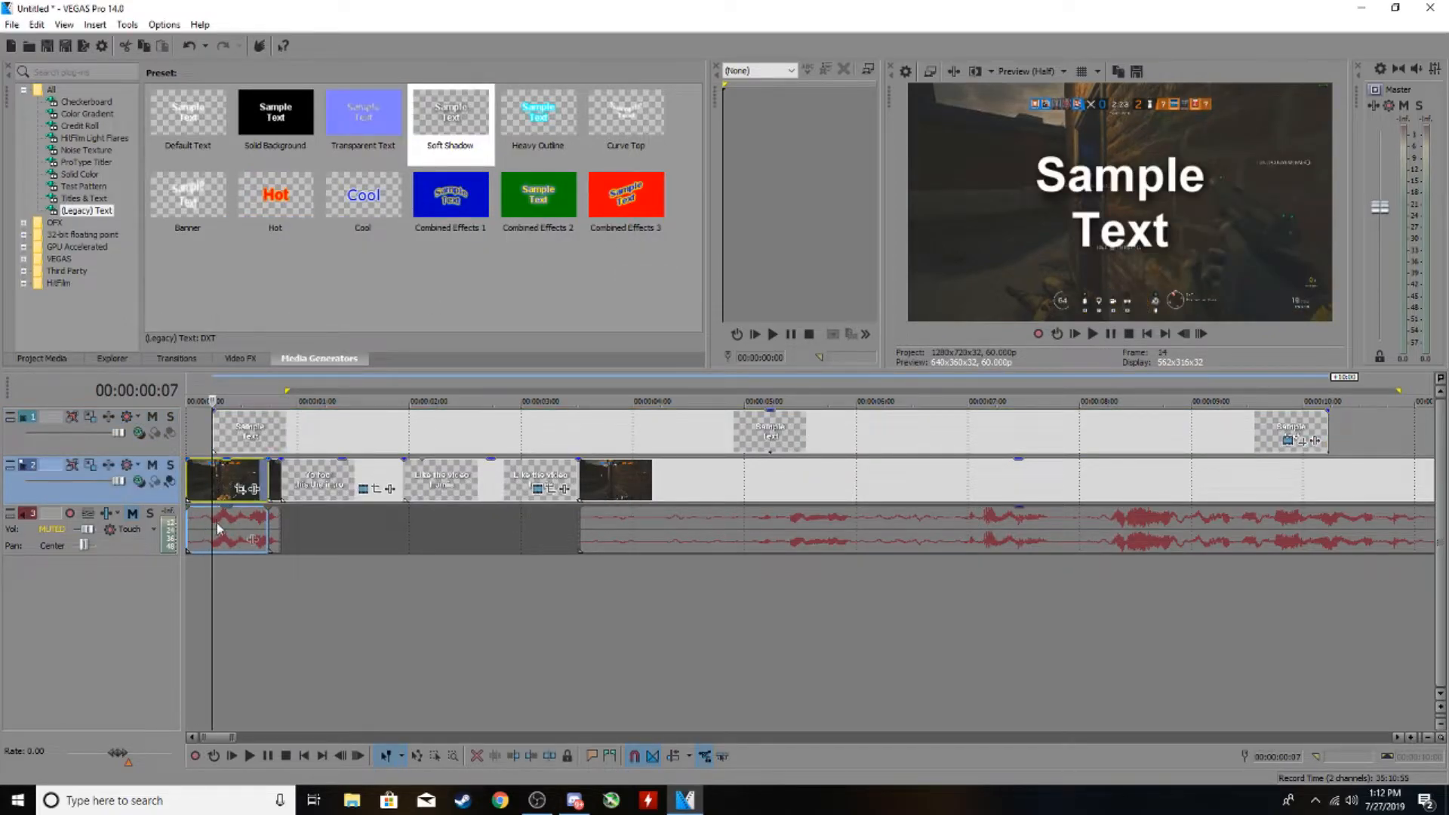
# Delete the part of the sample text after 00:00:00:25 and extend its start back to 00:00:00:06.
pyautogui.rightClick(401, 425)
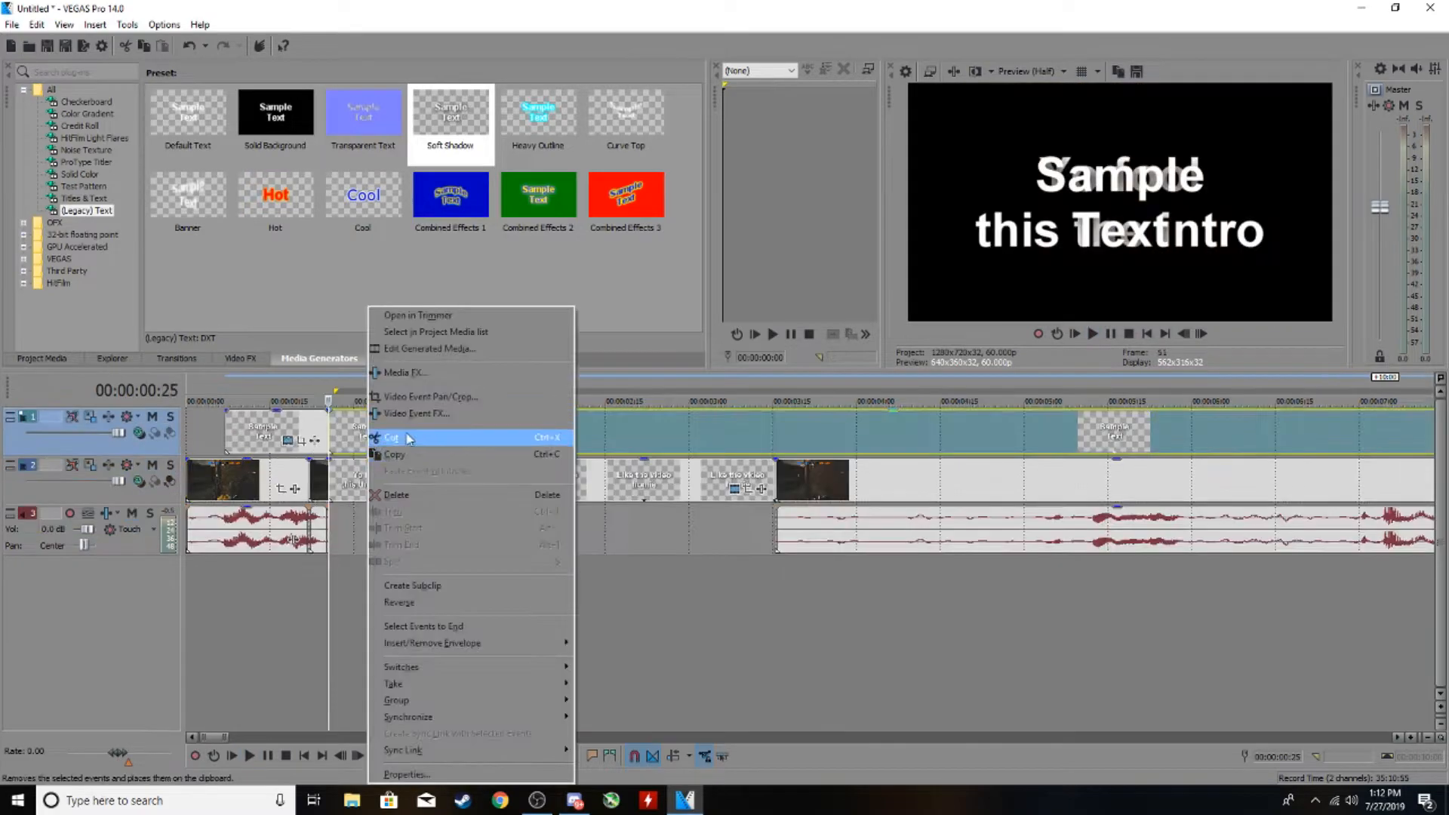
pyautogui.click(423, 508)
pyautogui.scroll(3, 417, 392)
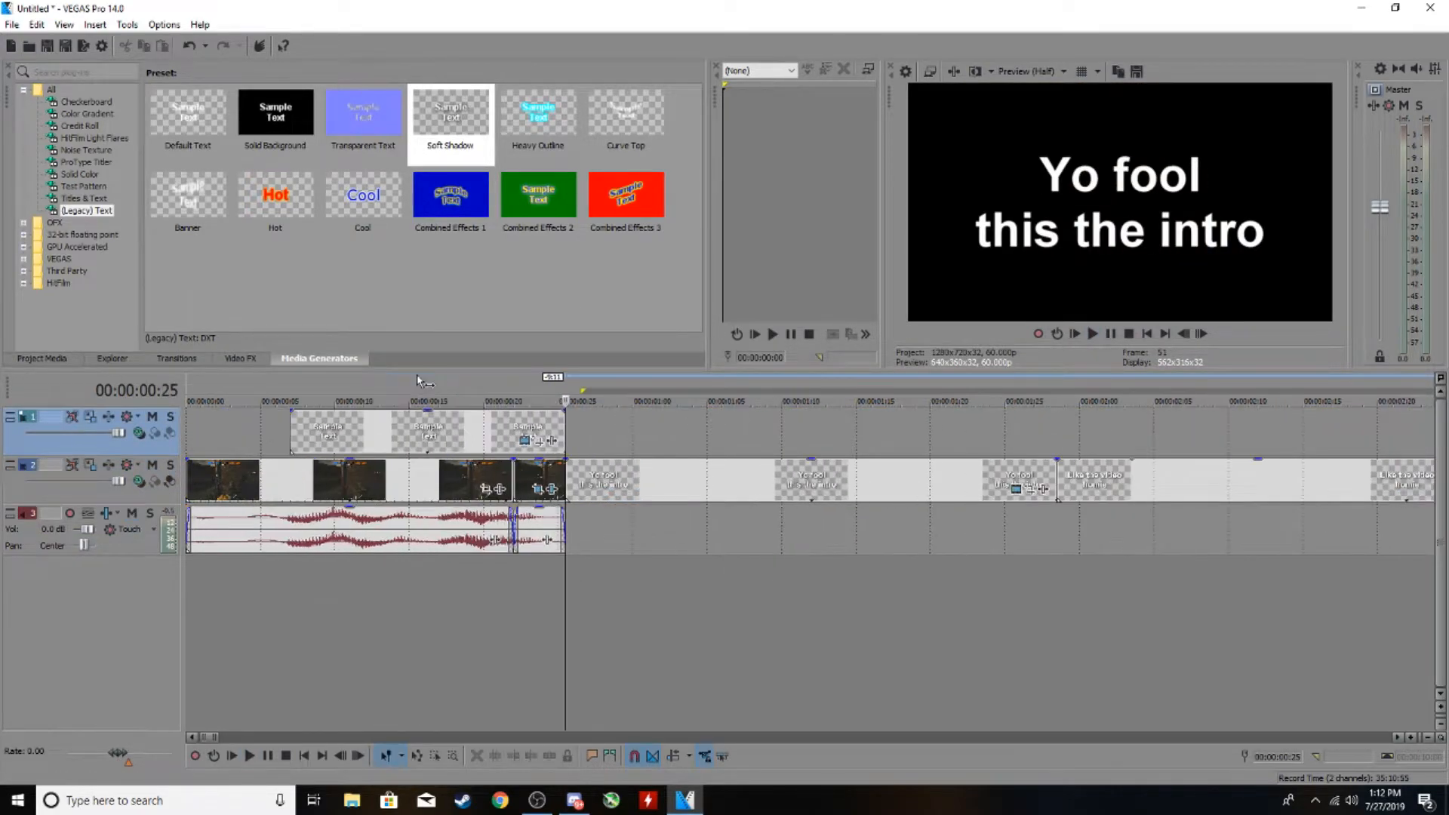
pyautogui.click(287, 431)
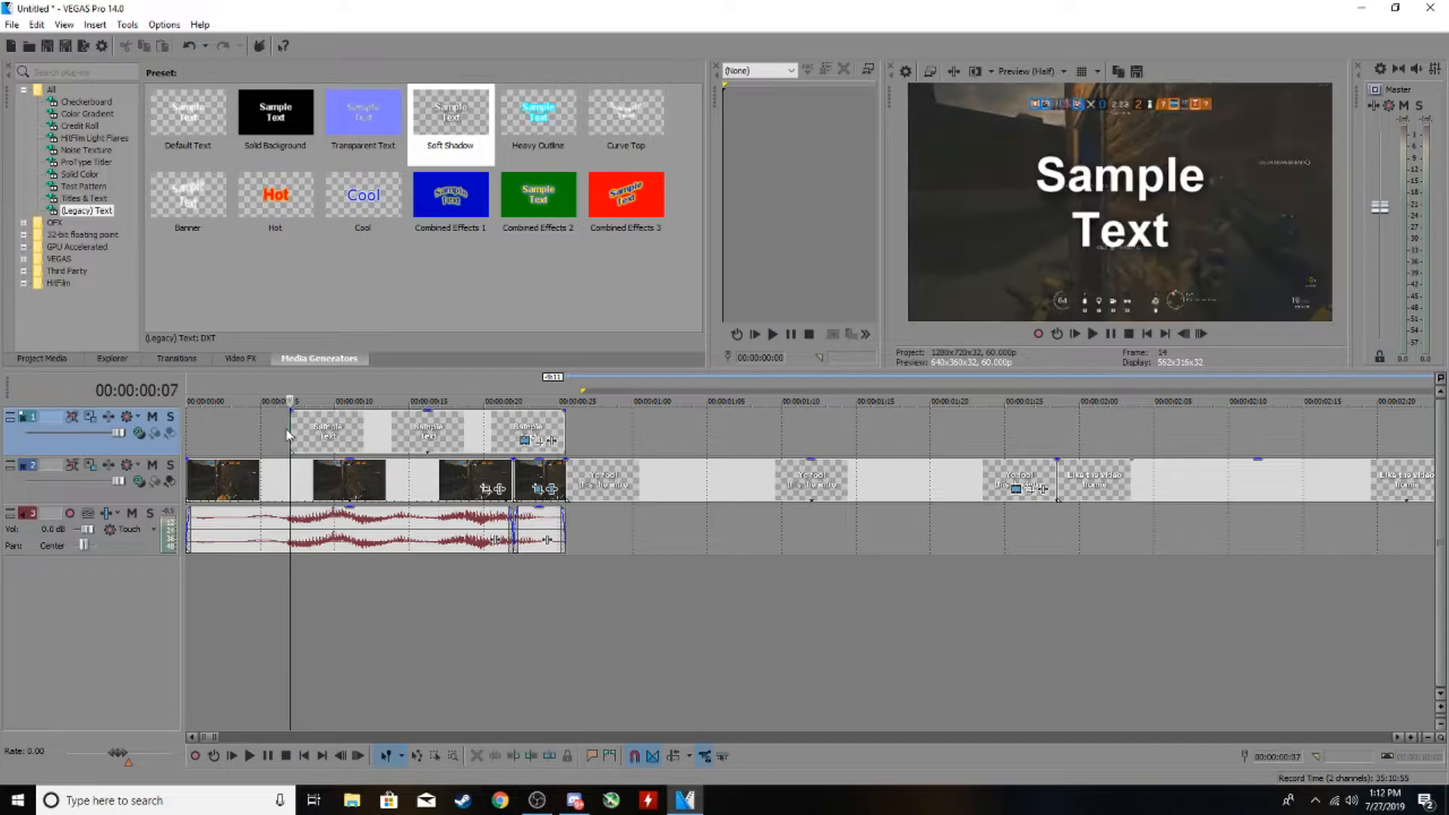
pyautogui.moveTo(286, 431); pyautogui.dragTo(278, 435)
pyautogui.scroll(4, 1180, 462)
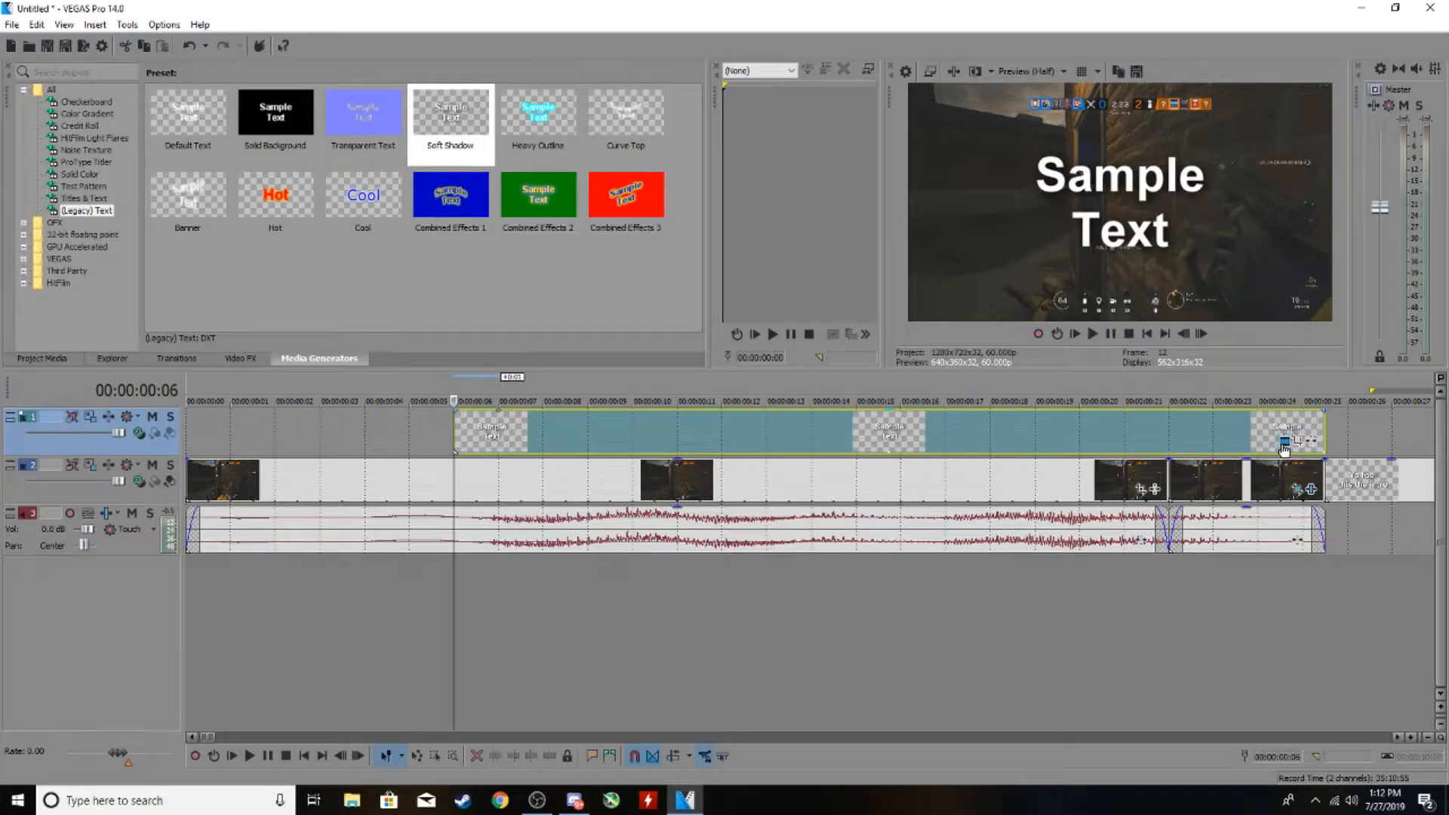
# Replace the sample text with "Are" and set its font to GROBOLD.
pyautogui.click(960, 419)
pyautogui.moveTo(528, 503); pyautogui.dragTo(2, 134)
pyautogui.write('Are')
pyautogui.moveTo(483, 423); pyautogui.dragTo(282, 396)
pyautogui.click(305, 361)
pyautogui.scroll(-2, 317, 483)
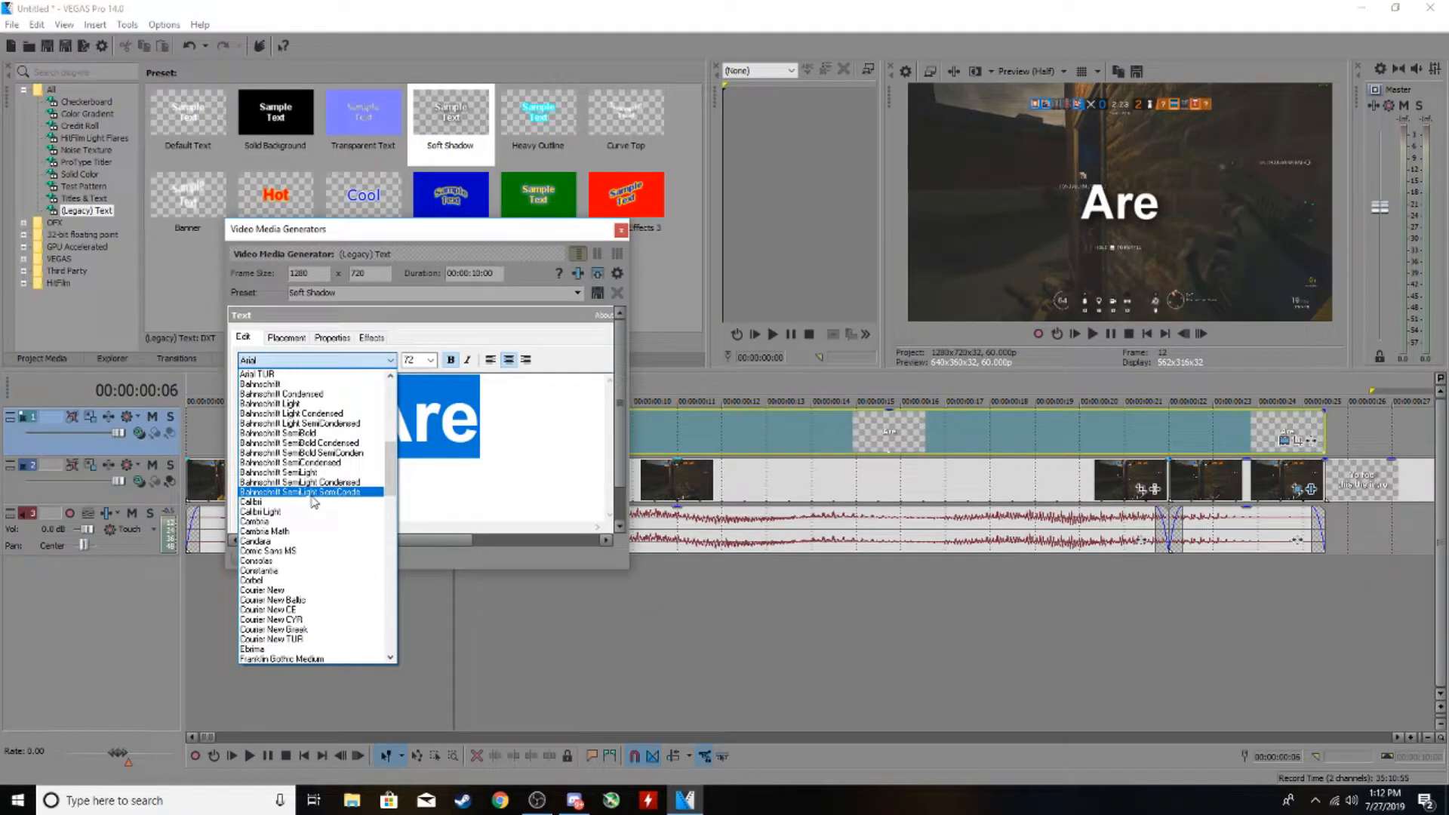
pyautogui.scroll(-5, 314, 502)
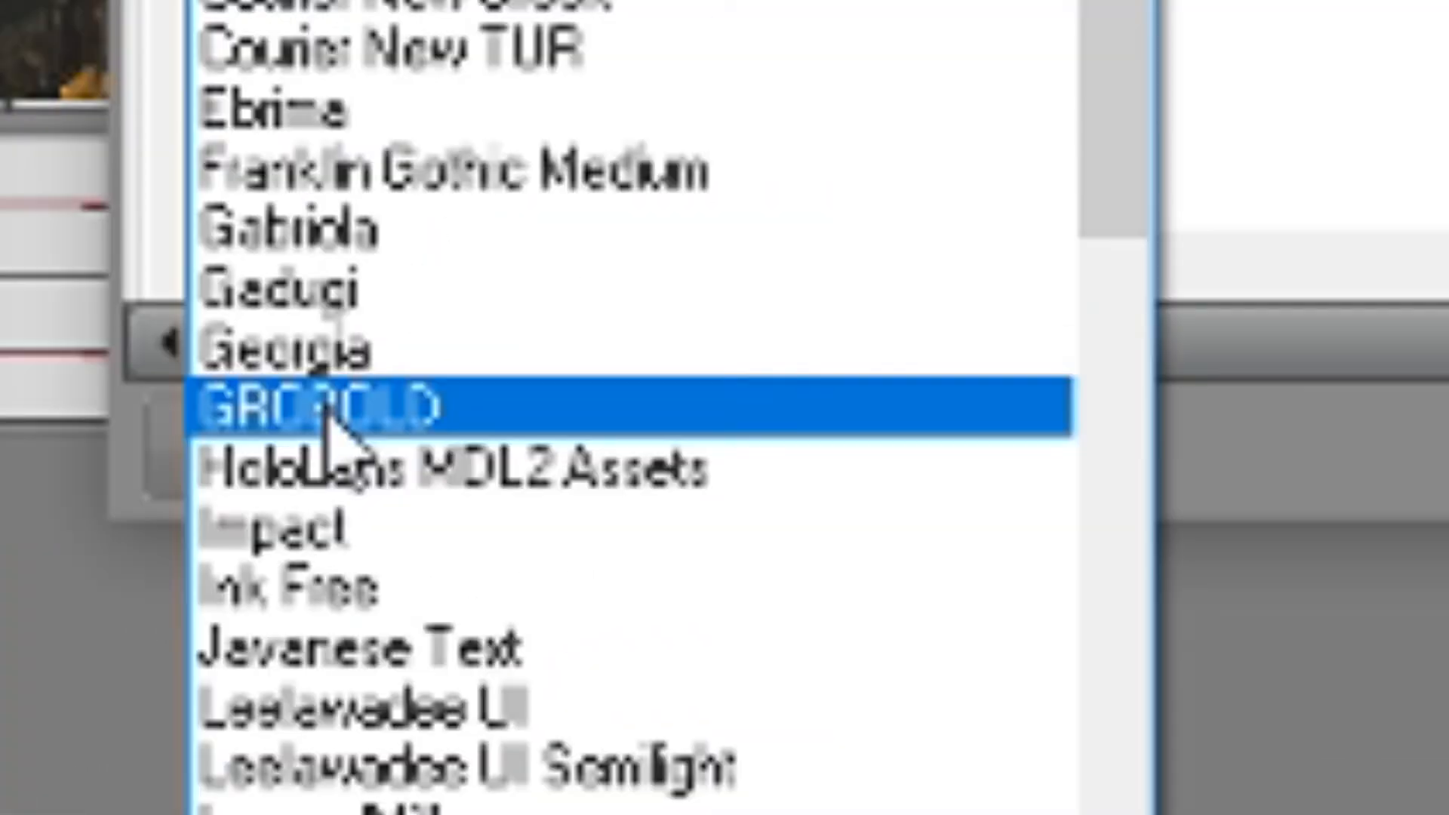
pyautogui.click(326, 423)
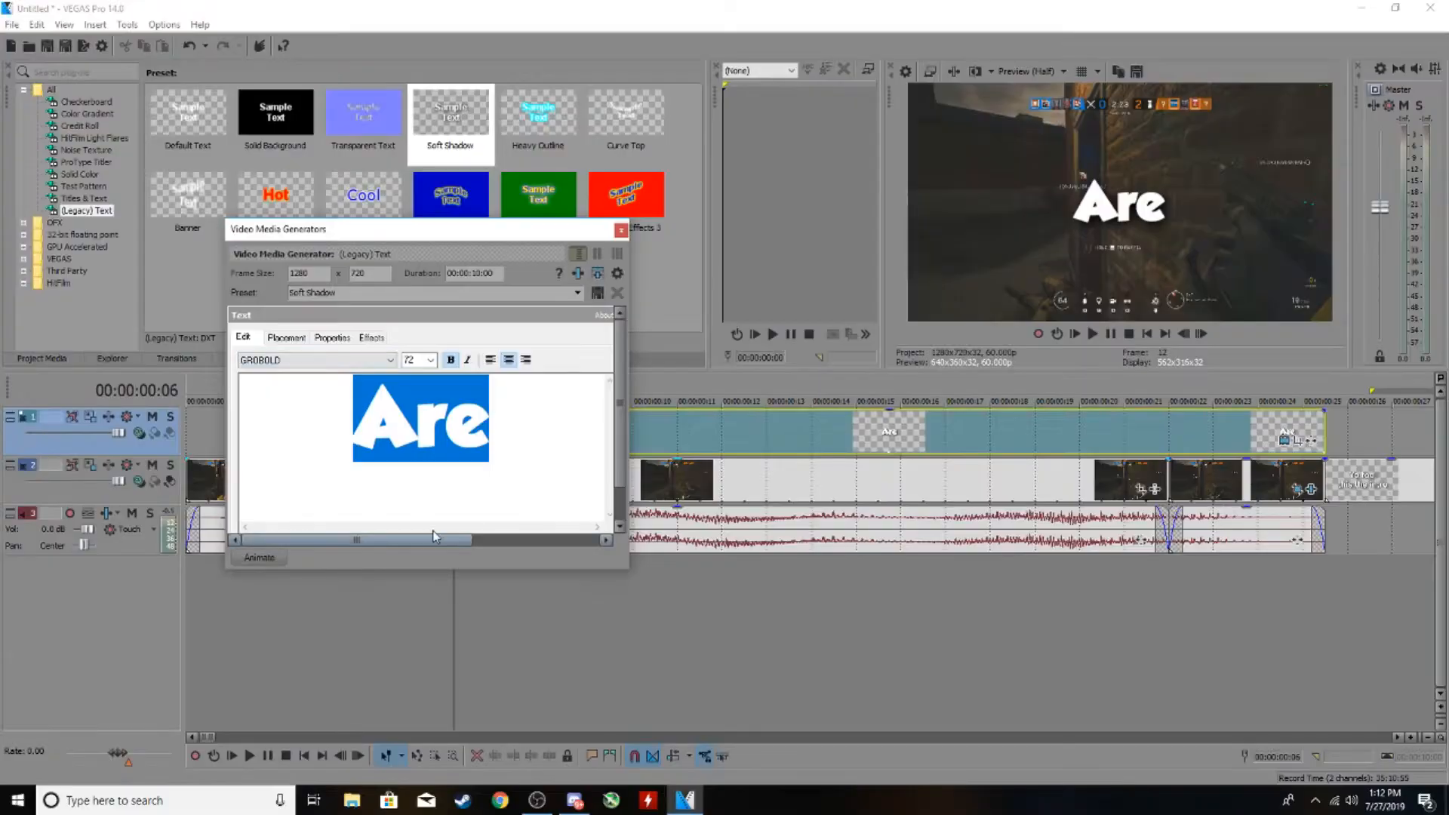
pyautogui.click(502, 444)
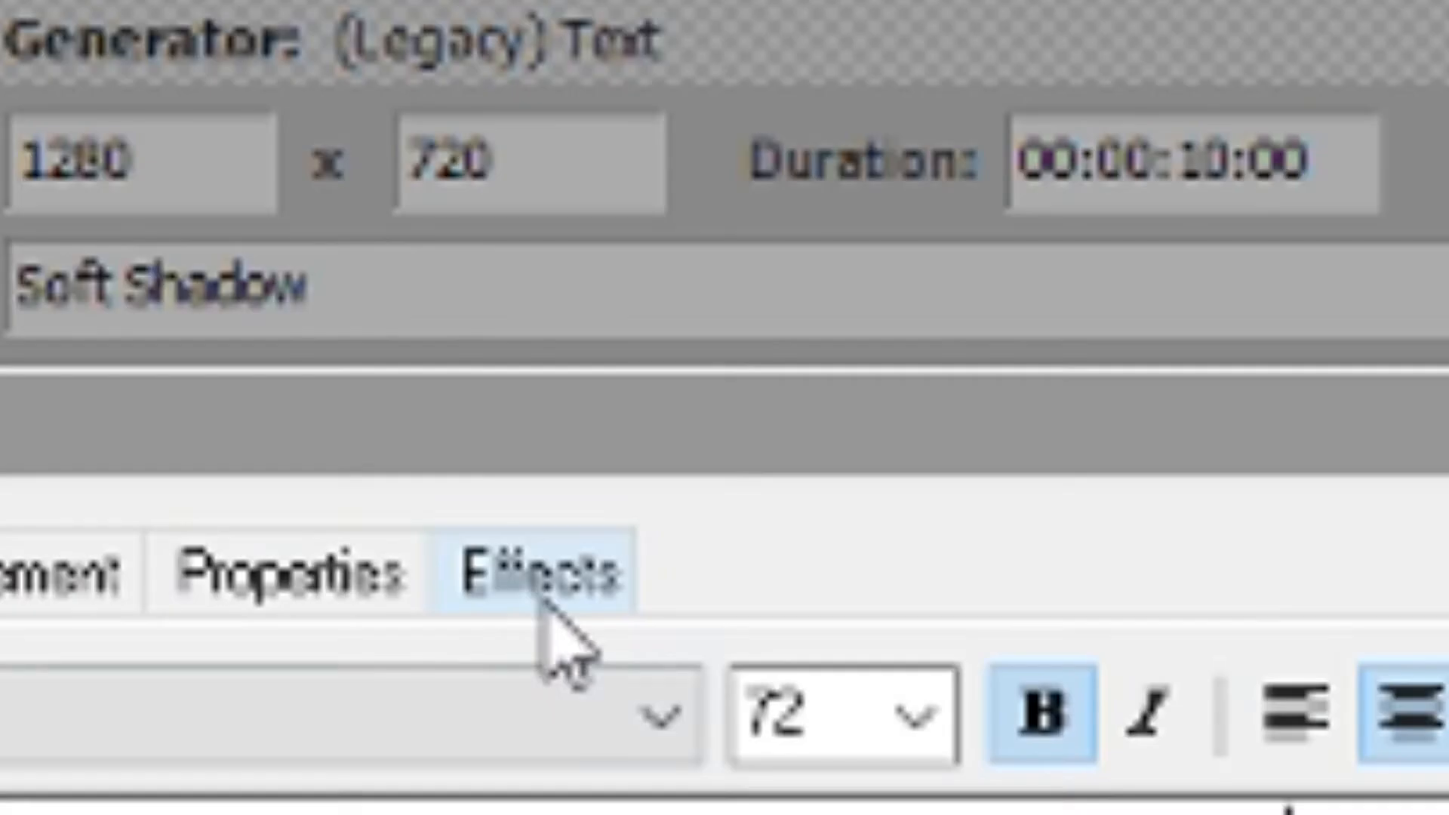
# Give the "Are" text a light blue shadow with feather 0.000 and X offset 0.072.
pyautogui.click(370, 341)
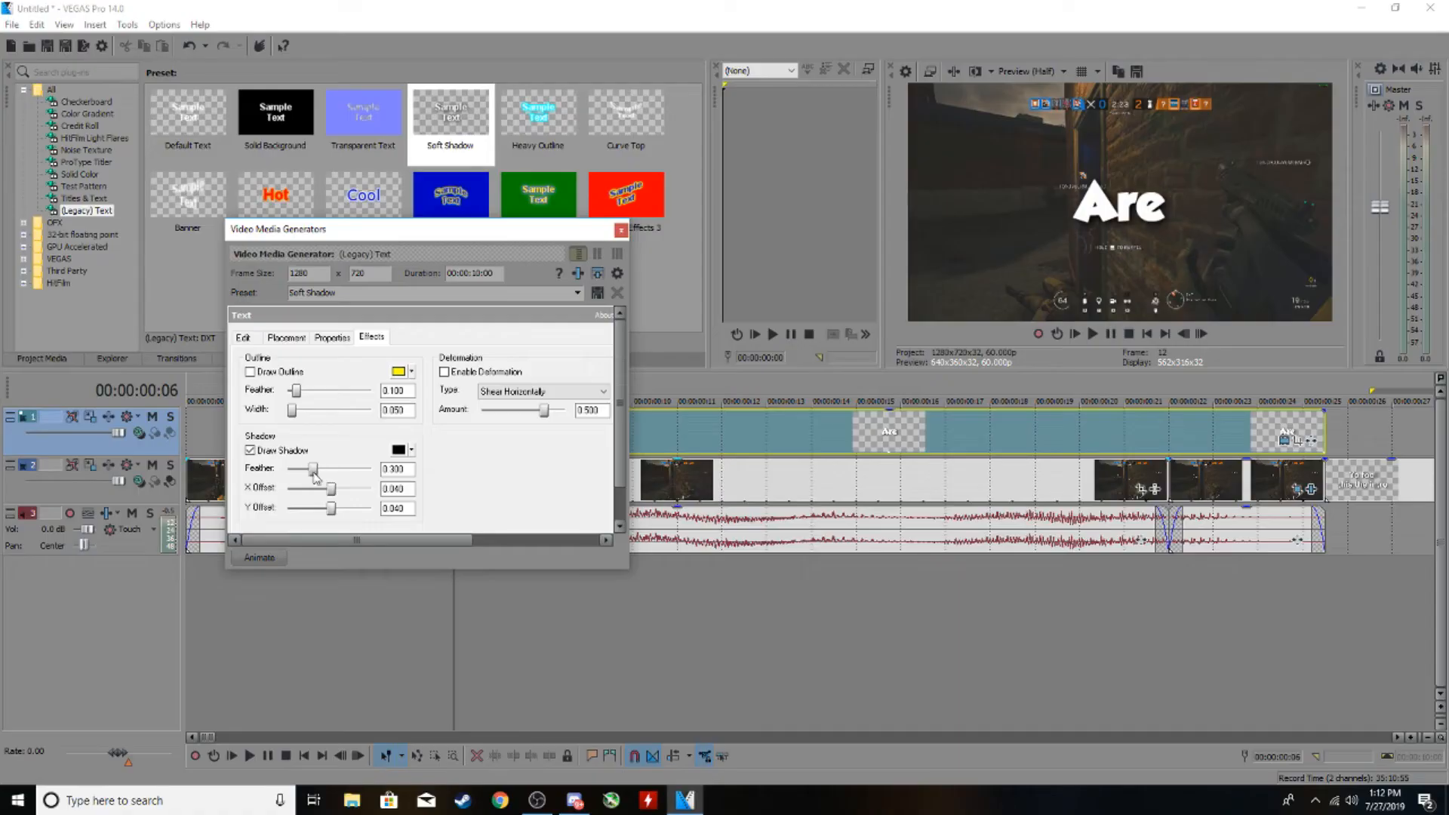
pyautogui.moveTo(313, 472)
pyautogui.mouseDown()
pyautogui.moveTo(237, 479)
pyautogui.moveTo(336, 473)
pyautogui.mouseUp()
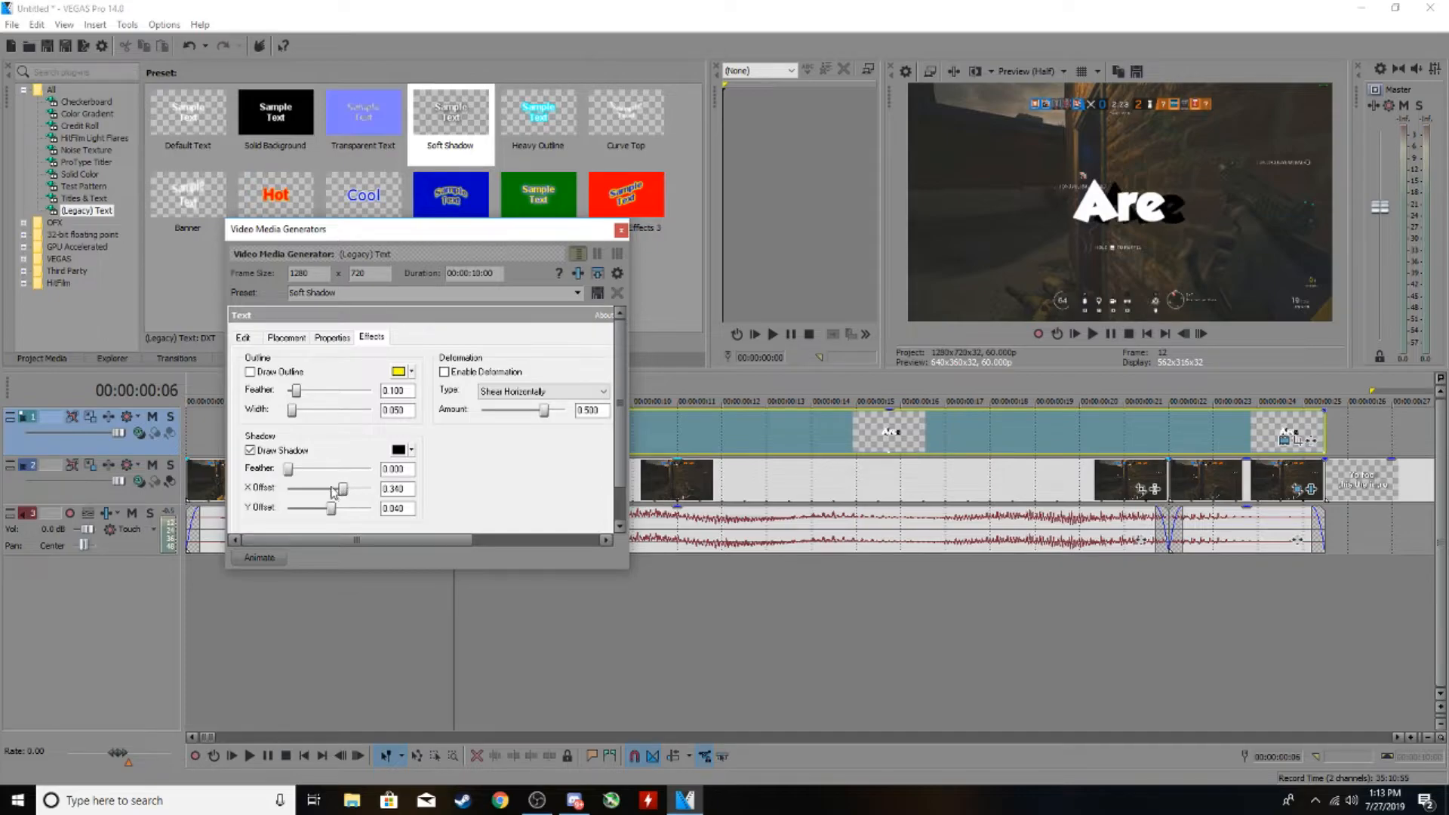
pyautogui.moveTo(344, 490); pyautogui.dragTo(333, 494)
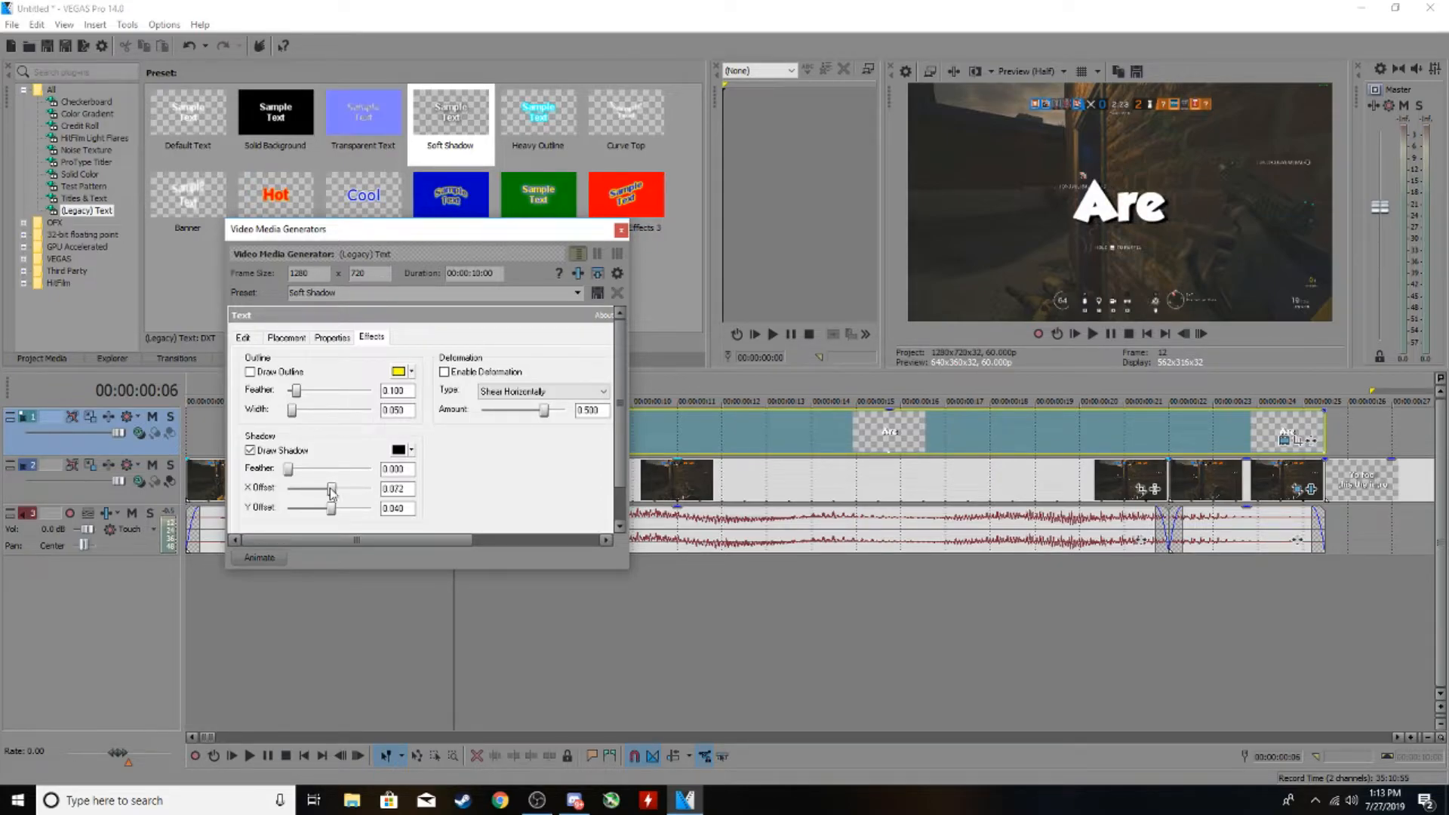
pyautogui.click(399, 450)
pyautogui.click(480, 517)
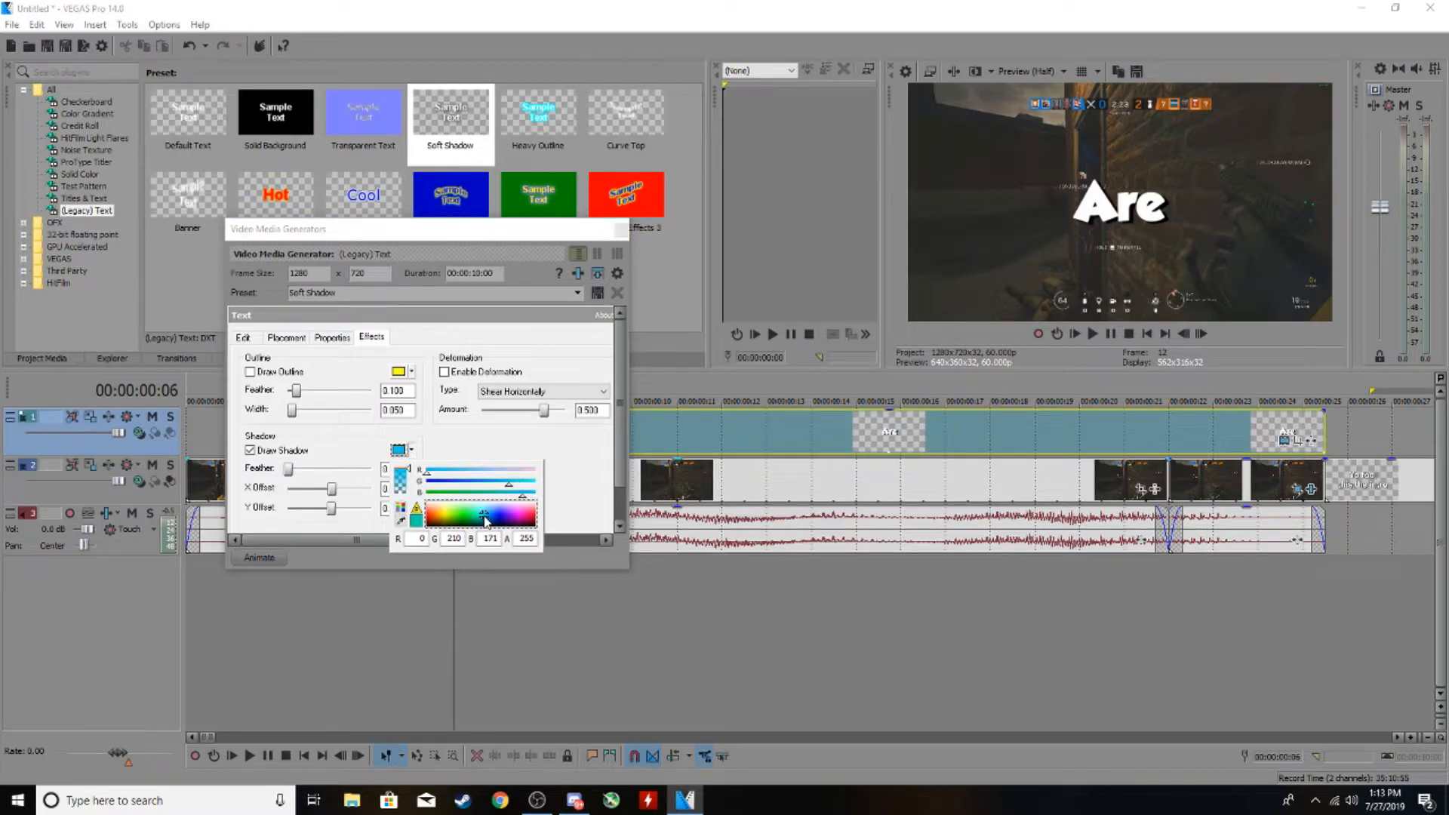
pyautogui.click(526, 453)
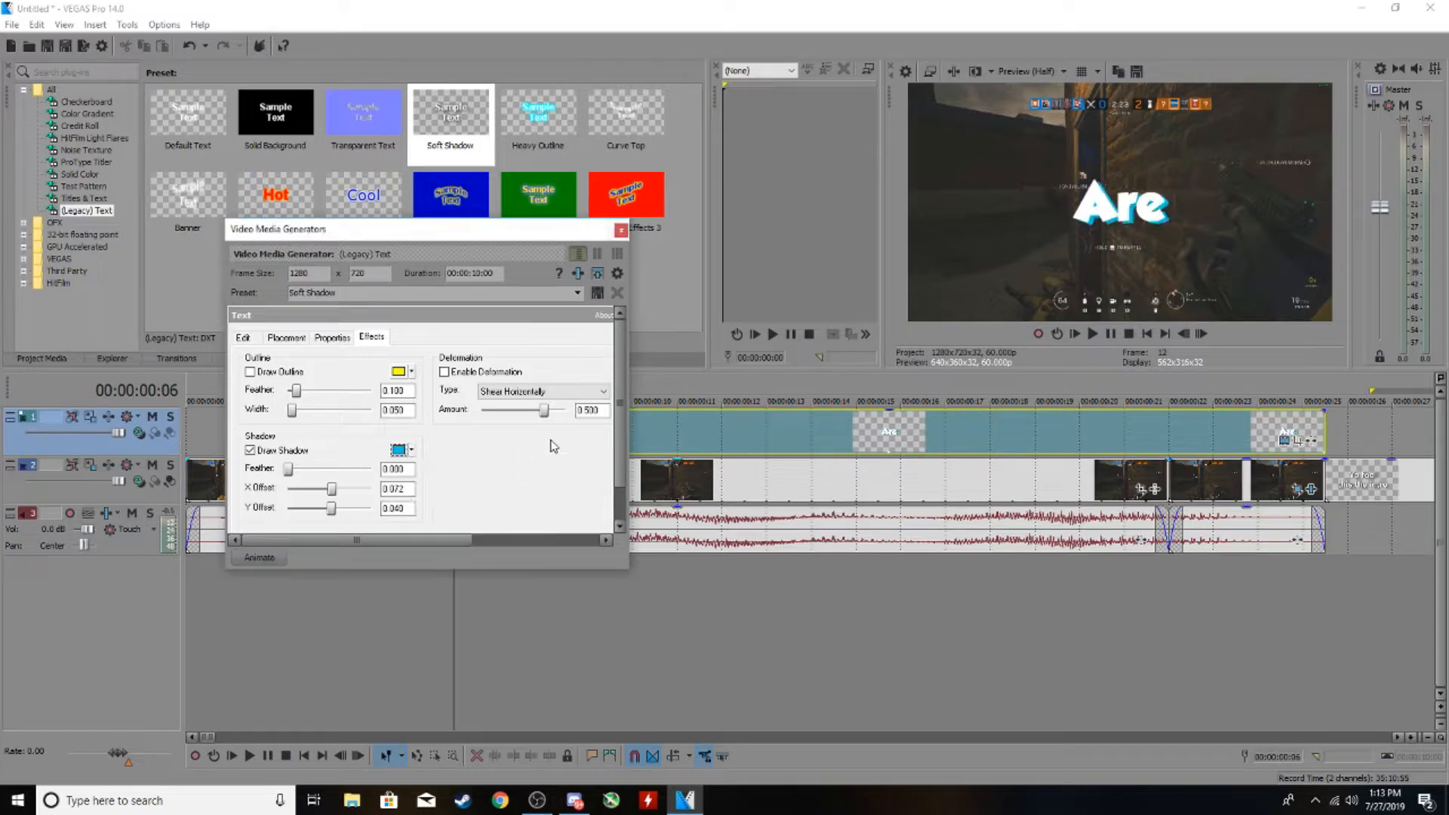
pyautogui.click(621, 231)
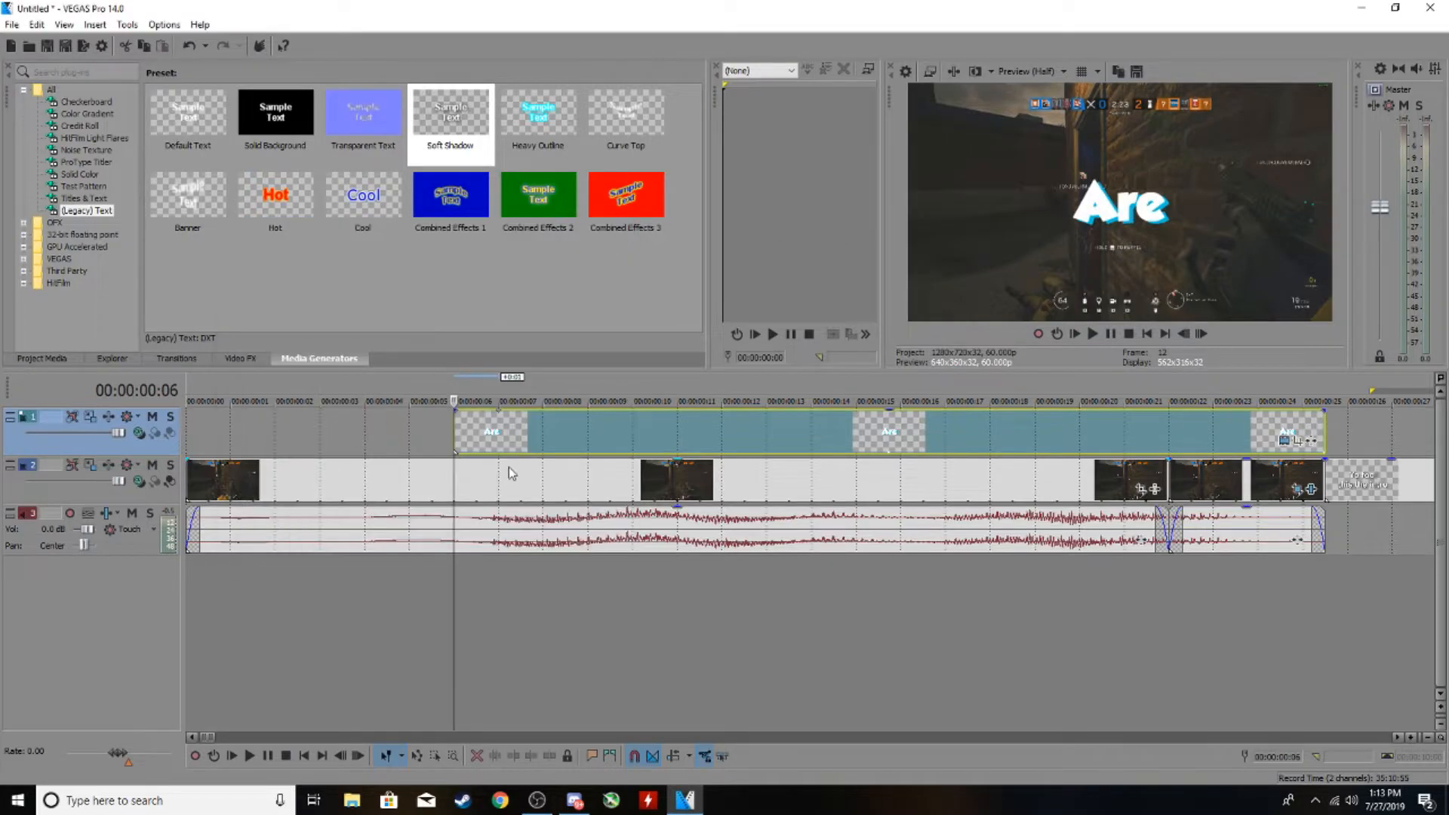
# Nudge the "Are" text slightly later on the upper track.
pyautogui.scroll(-3, 487, 471)
pyautogui.scroll(3, 492, 469)
pyautogui.moveTo(484, 447); pyautogui.dragTo(504, 443)
pyautogui.scroll(-2, 1076, 493)
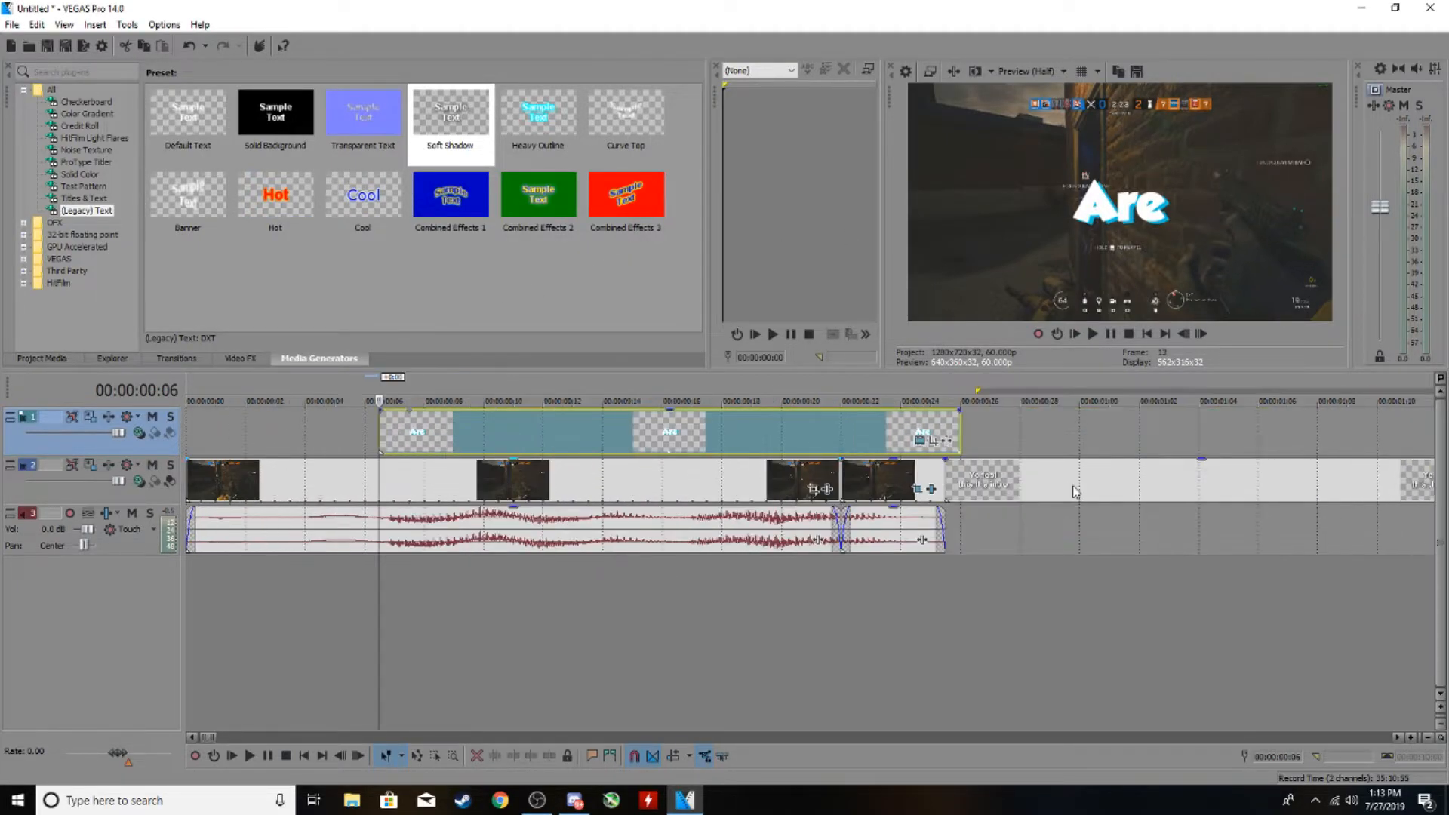
# Enlarge the "Are" text's Pan/Crop frame to about 2,091 x 1,176 and centre it near 656, -70 to lower the text.
pyautogui.click(921, 440)
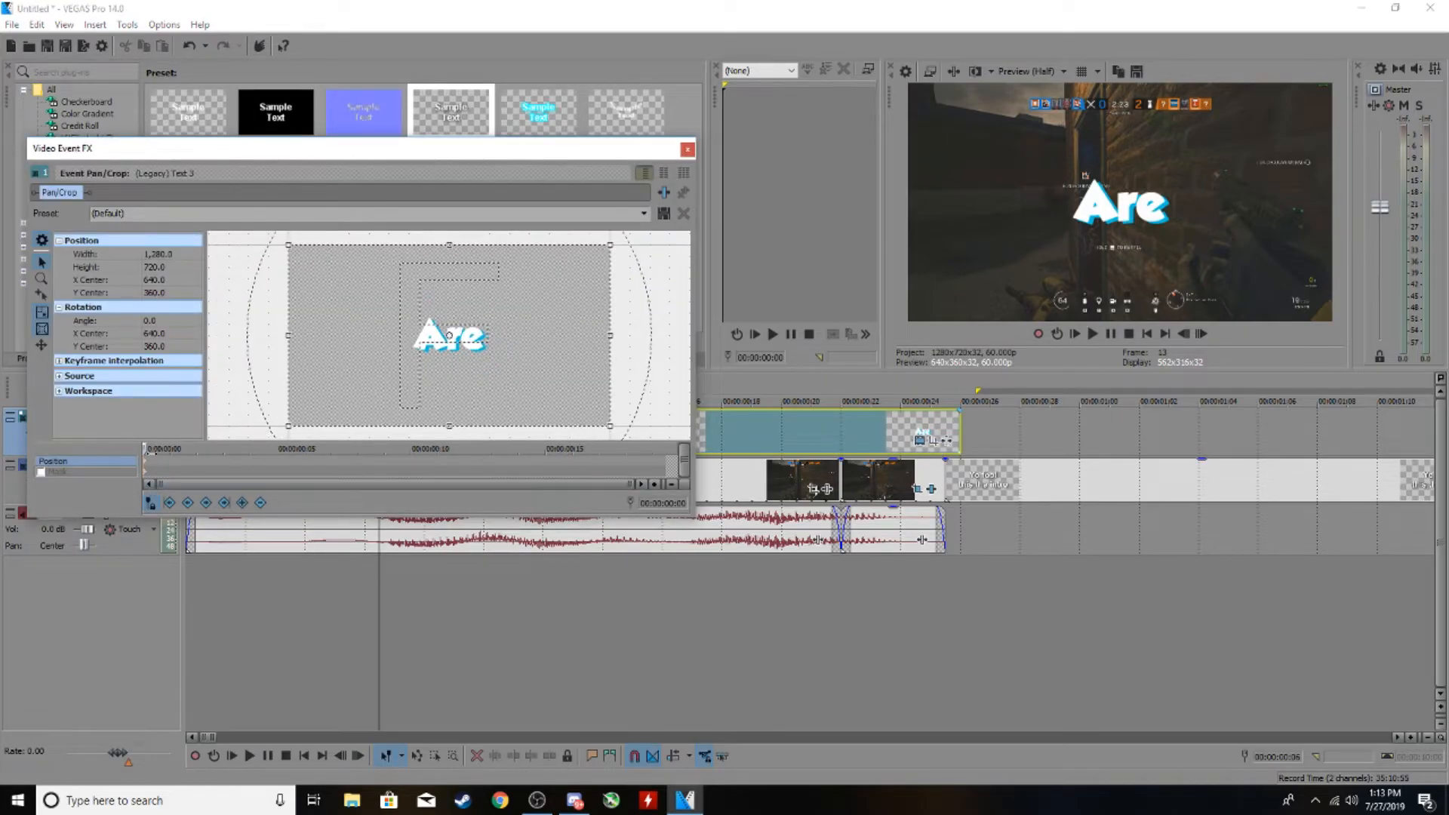
pyautogui.scroll(-2, 387, 387)
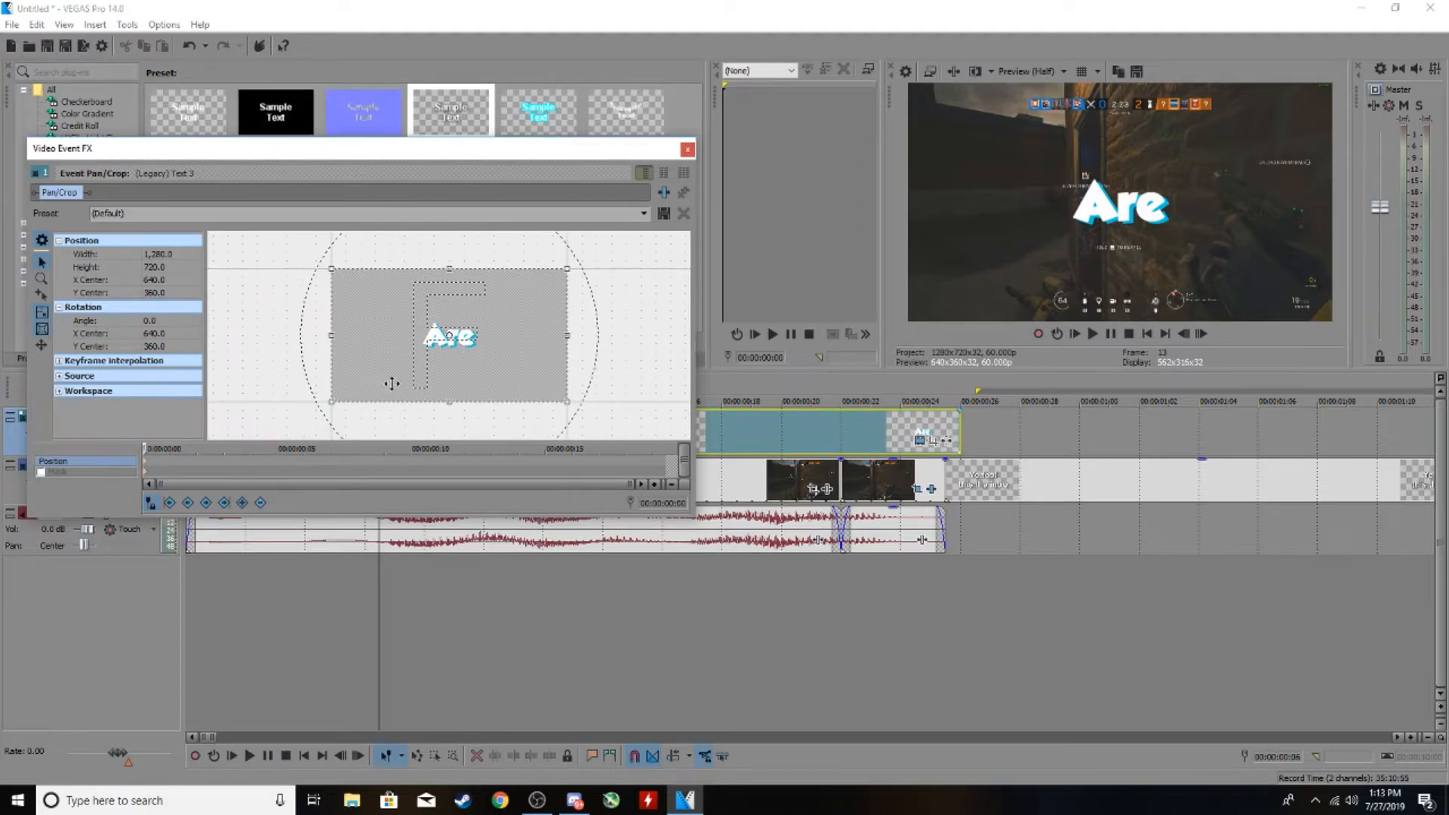
pyautogui.moveTo(565, 407); pyautogui.dragTo(638, 454)
pyautogui.moveTo(536, 333); pyautogui.dragTo(537, 262)
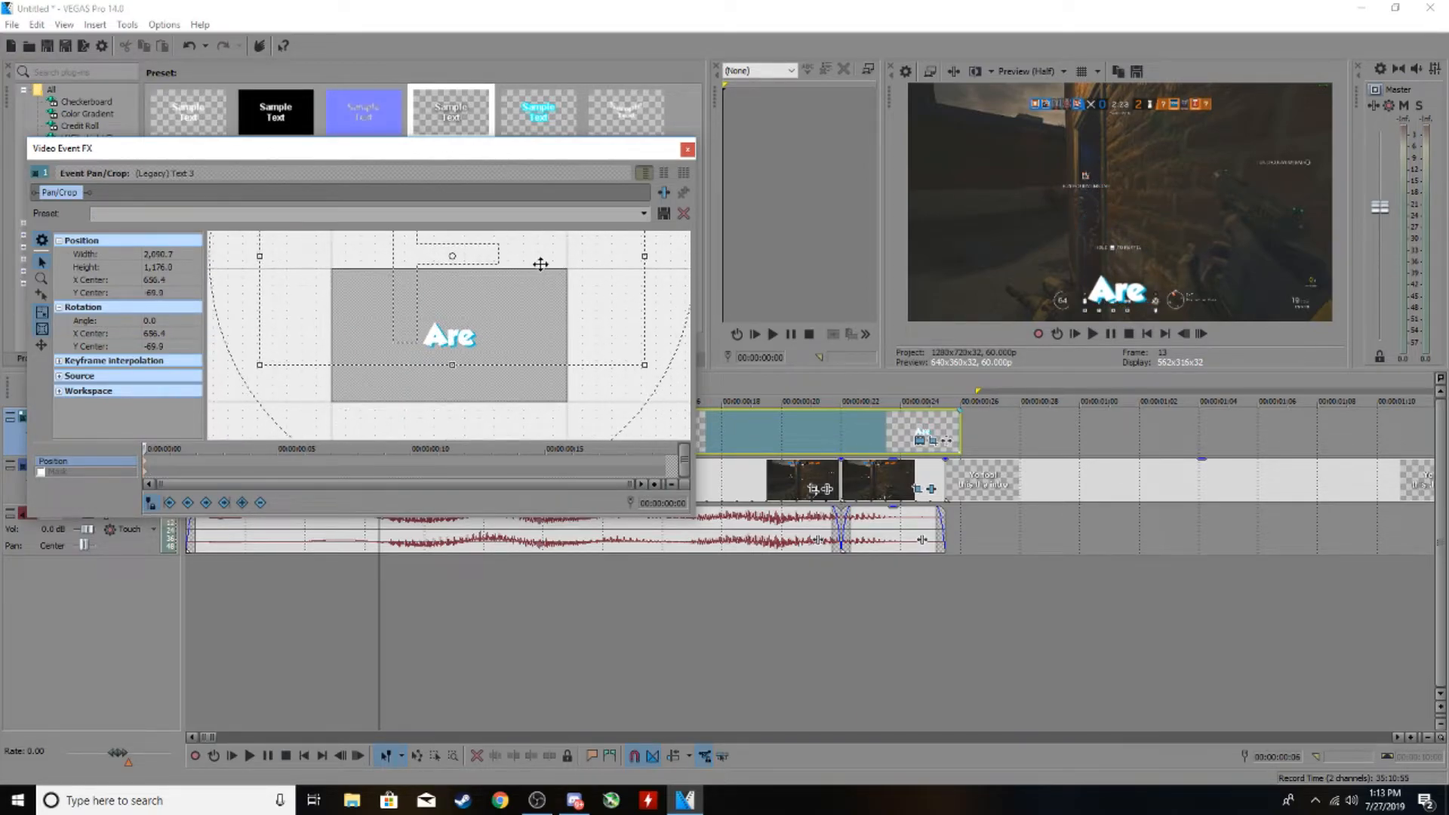
pyautogui.scroll(-1, 537, 262)
pyautogui.click(688, 148)
pyautogui.press('Right')
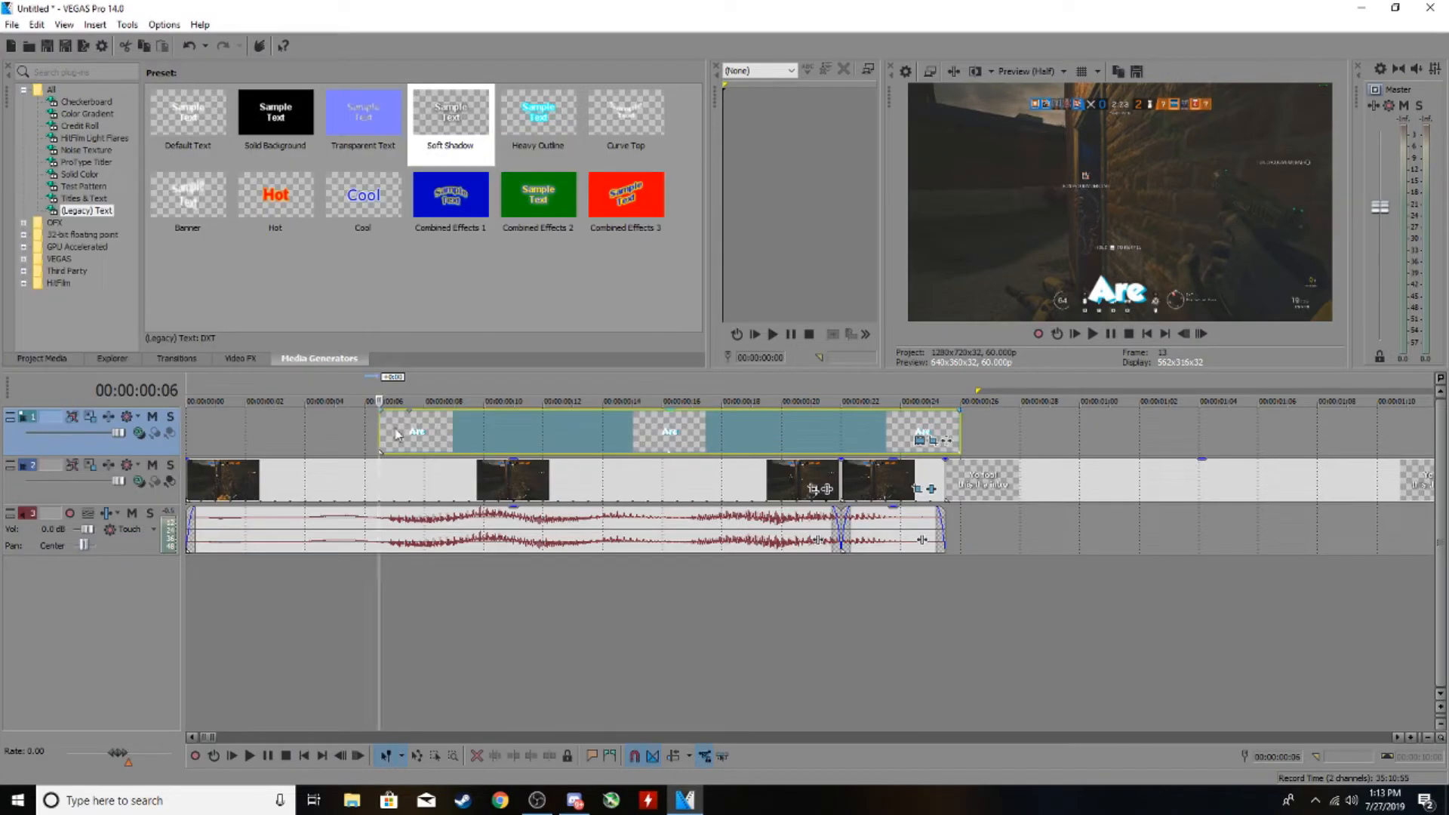
# Split the "Are" text at 00:00:00:12, using playback to find the spot, and delete the remainder.
pyautogui.click(498, 427)
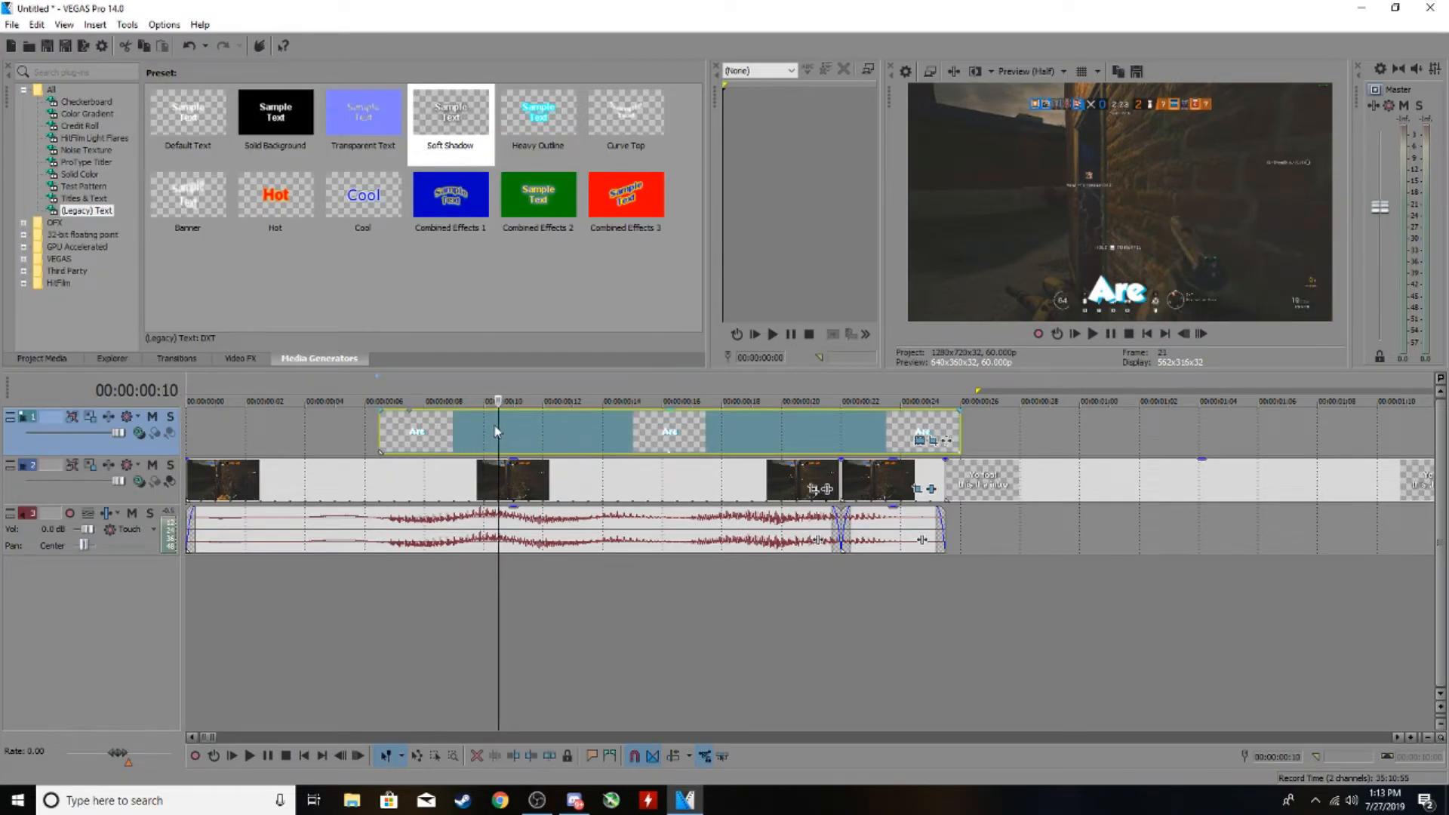
pyautogui.click(381, 430)
pyautogui.click(484, 427)
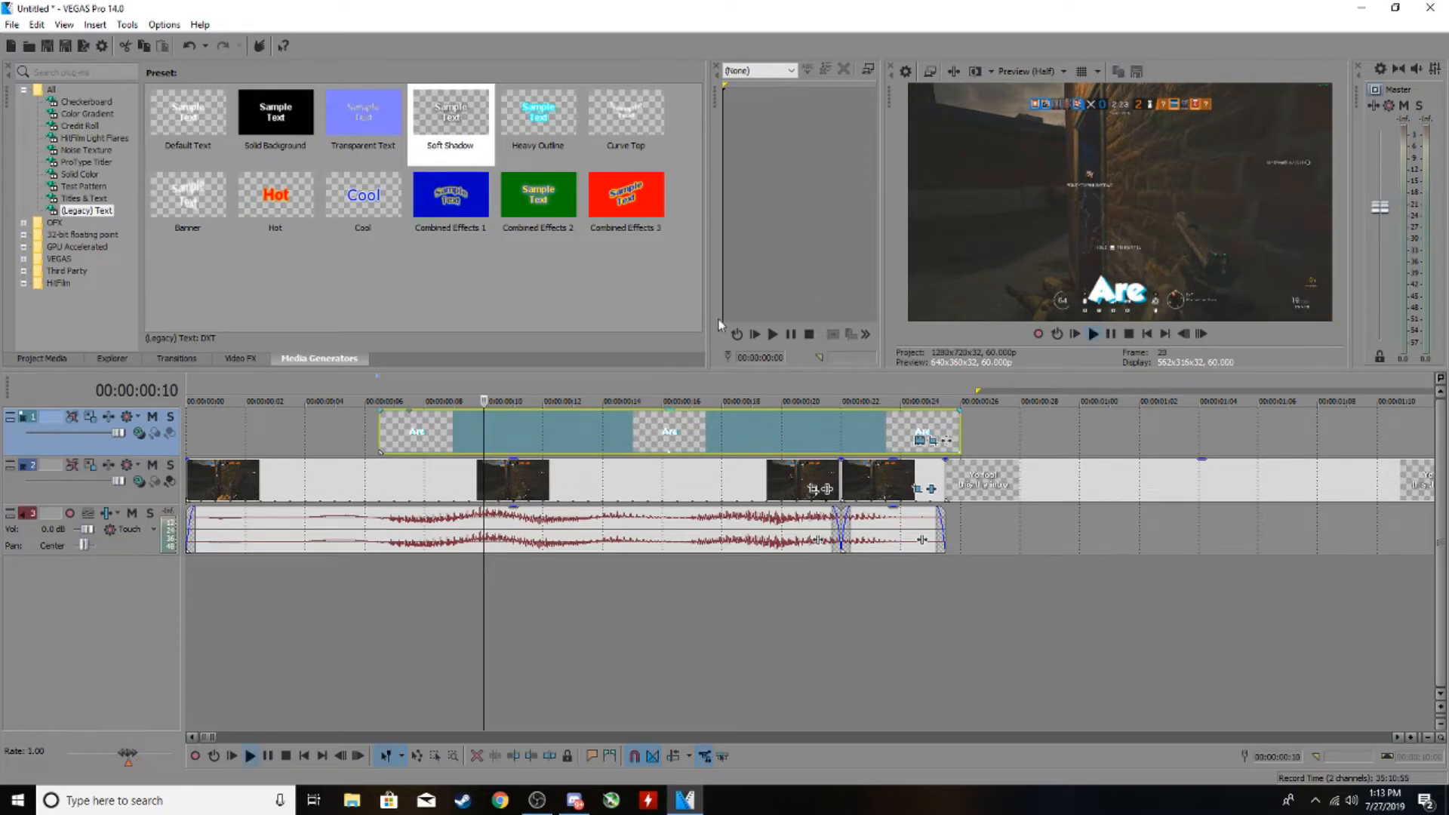
pyautogui.click(557, 416)
pyautogui.click(540, 435)
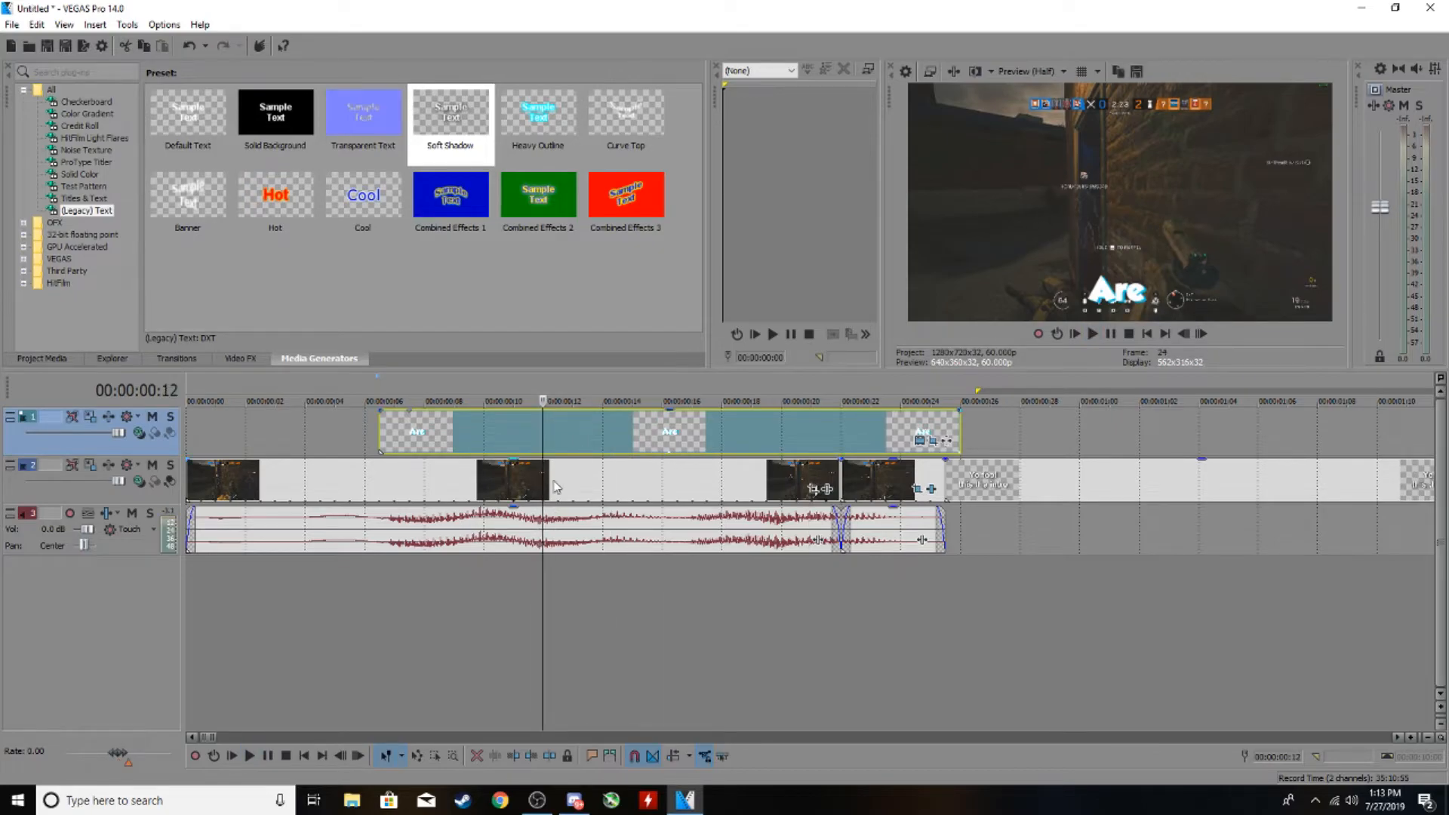
pyautogui.press('s')
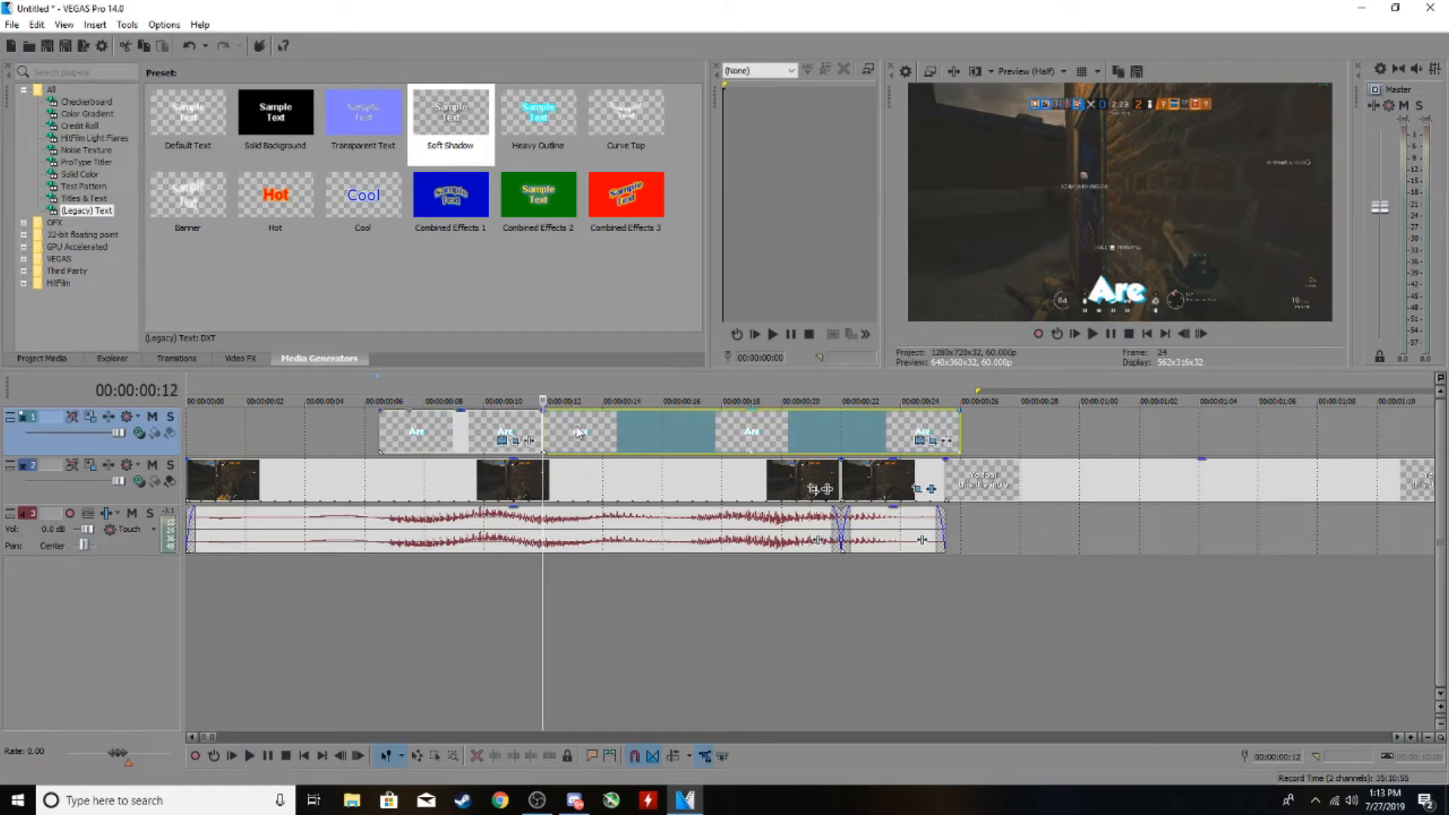
pyautogui.rightClick(577, 430)
pyautogui.click(600, 494)
# Copy the shortened "Are" text and paste it at its end, 00:00:00:12, as a new copy of the source media.
pyautogui.click(514, 430)
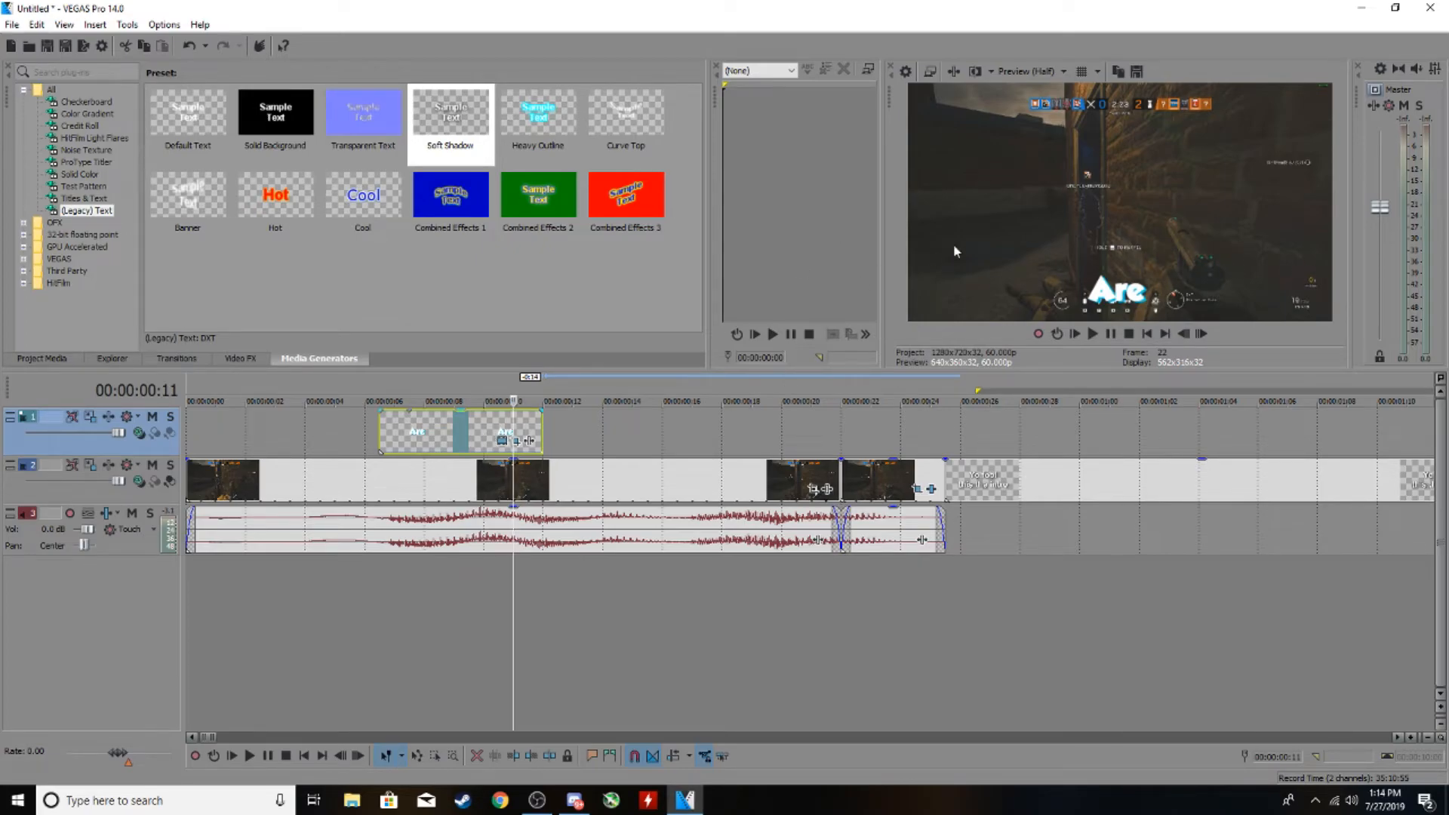
pyautogui.click(541, 428)
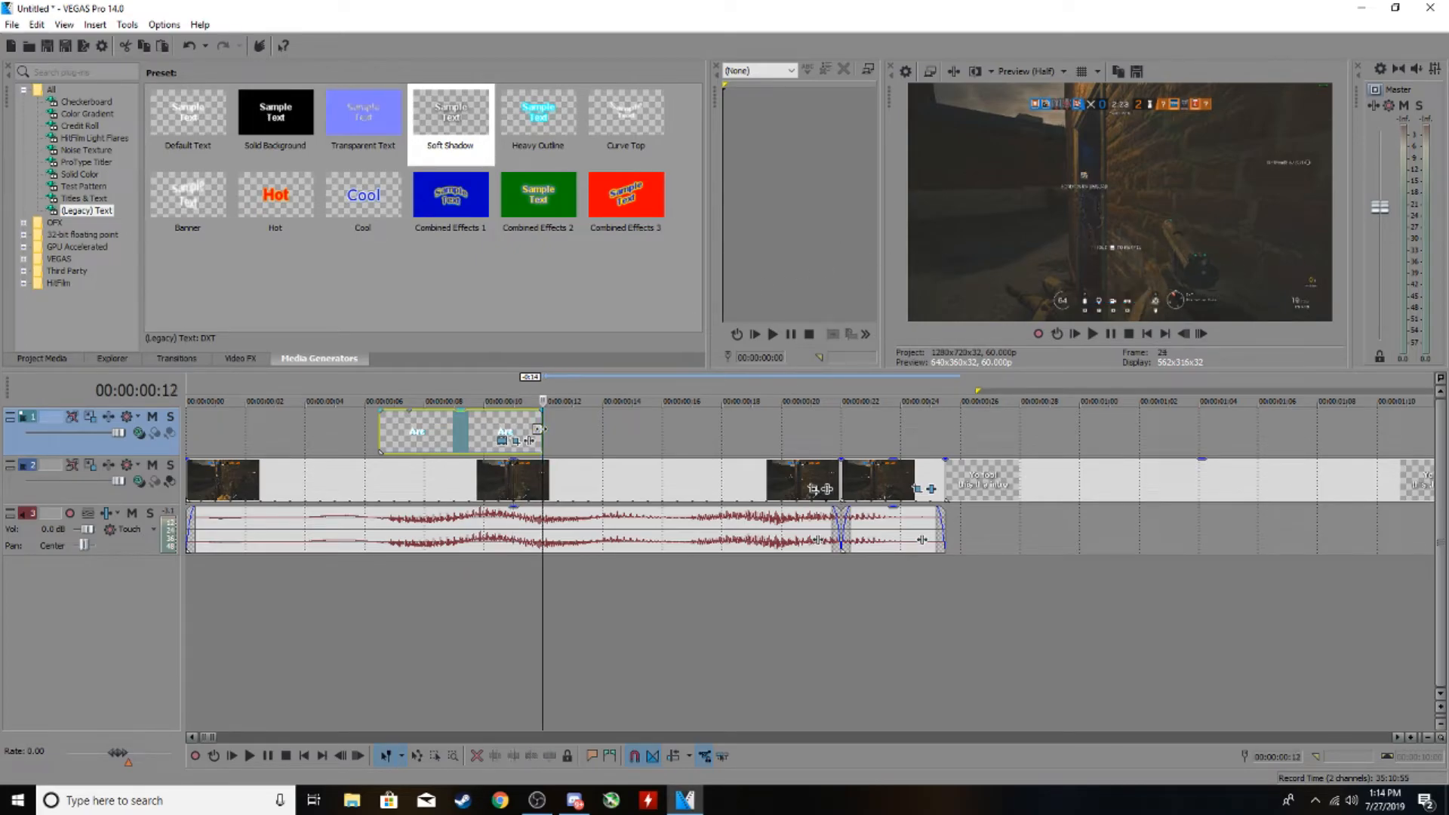
pyautogui.click(392, 429)
pyautogui.click(542, 435)
pyautogui.hotkey('ctrl', 'v')
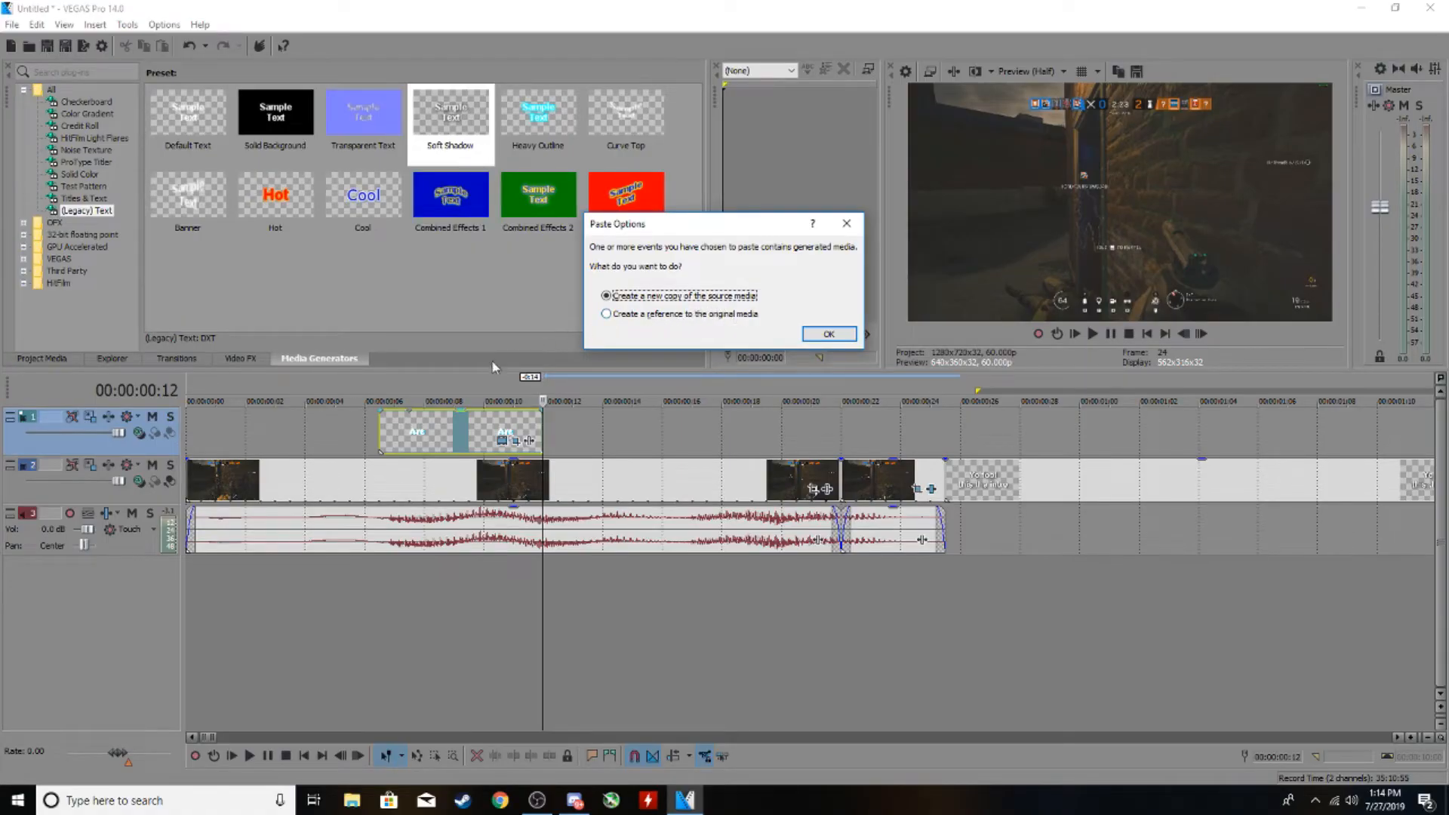
pyautogui.click(830, 337)
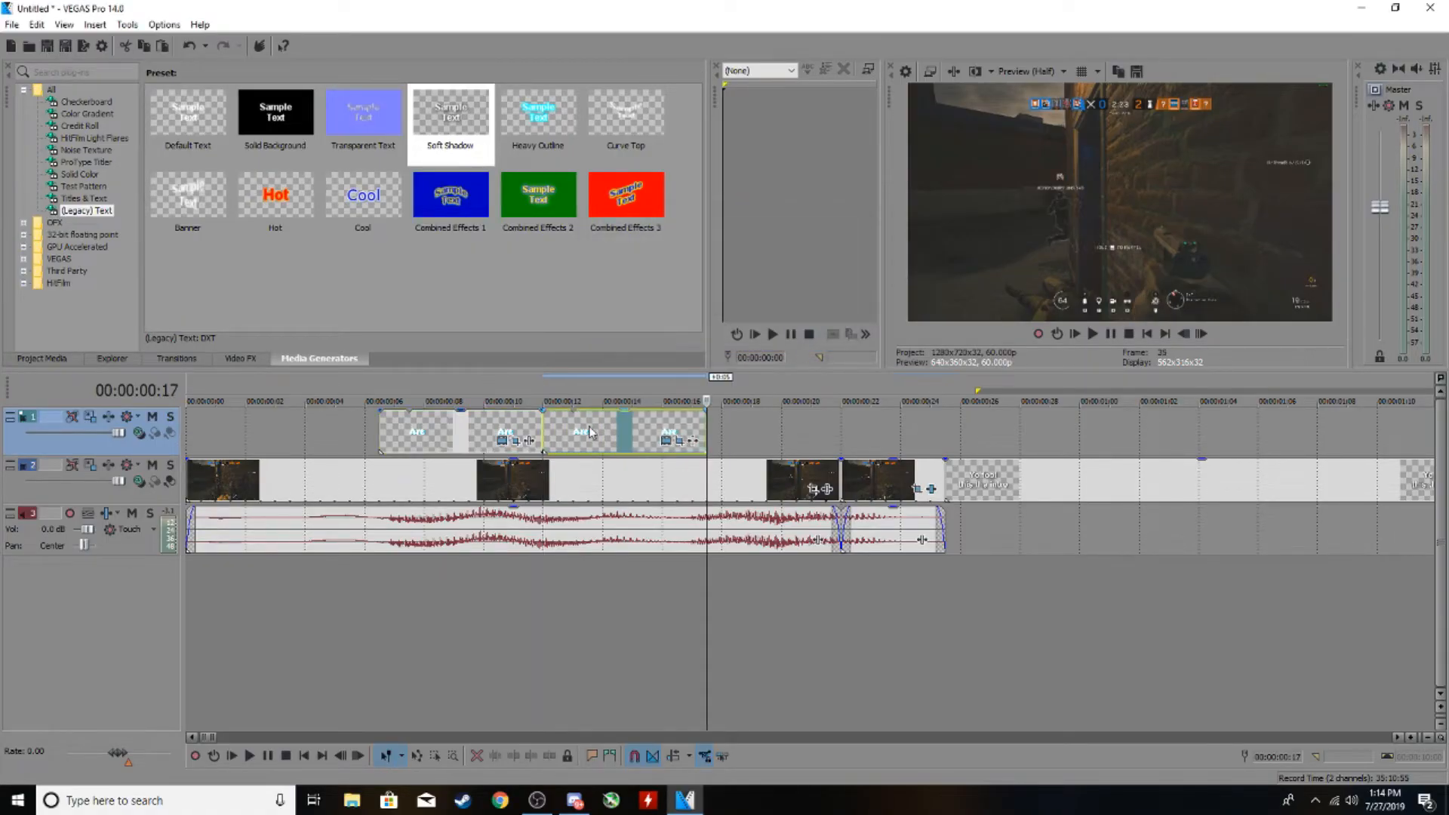
# Change the pasted copy's text to "you".
pyautogui.click(667, 439)
pyautogui.moveTo(575, 407); pyautogui.dragTo(300, 436)
pyautogui.press('BackSpace')
pyautogui.write('you')
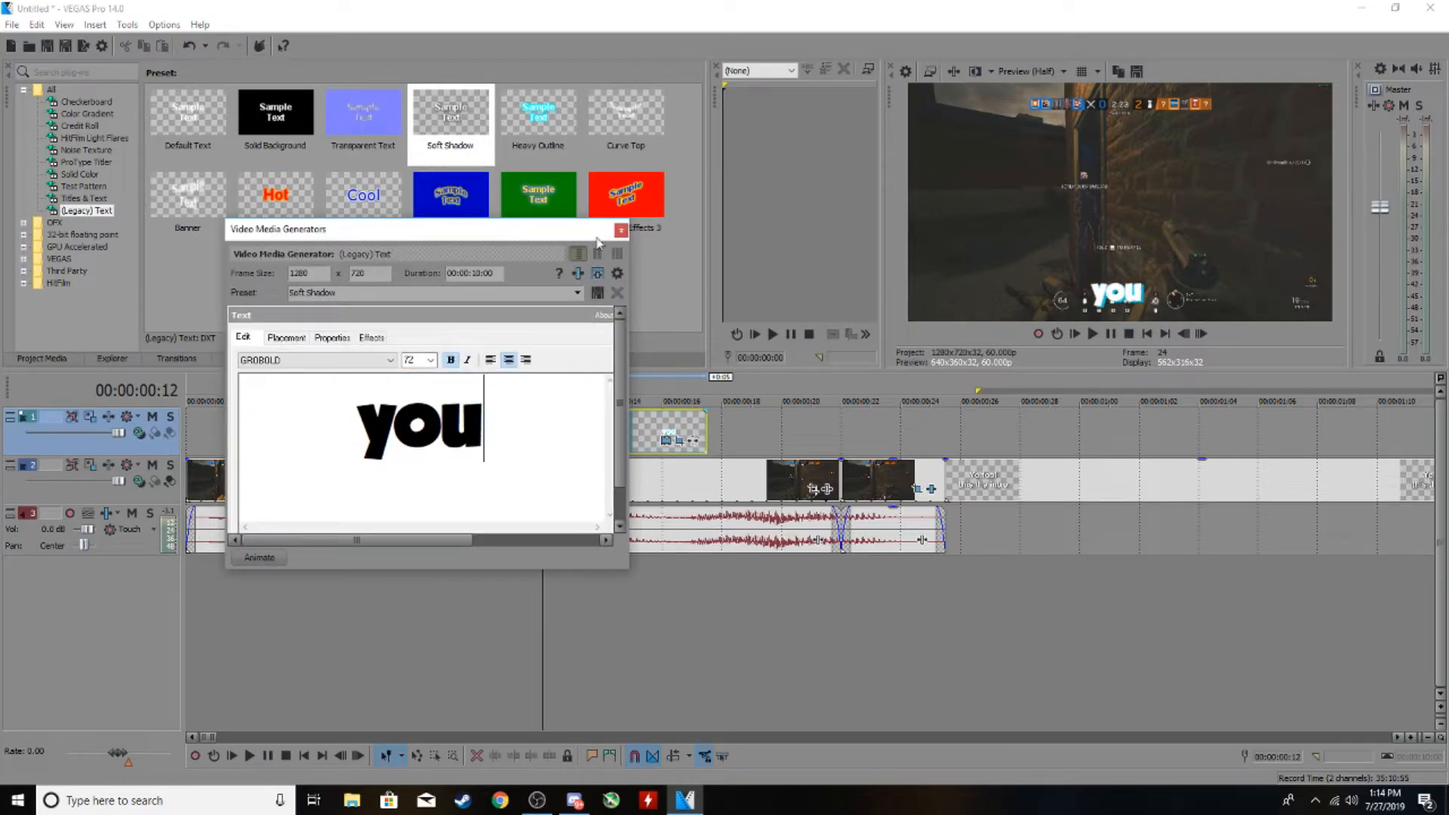
# Check the change from "Are" to "you" by moving the playback position back and forth across the cut.
pyautogui.click(519, 417)
pyautogui.click(590, 419)
pyautogui.click(518, 417)
pyautogui.click(589, 419)
pyautogui.click(519, 418)
pyautogui.click(592, 417)
pyautogui.click(521, 420)
pyautogui.click(563, 421)
pyautogui.click(520, 423)
pyautogui.click(565, 422)
pyautogui.click(534, 424)
pyautogui.click(546, 426)
pyautogui.click(532, 426)
pyautogui.click(601, 426)
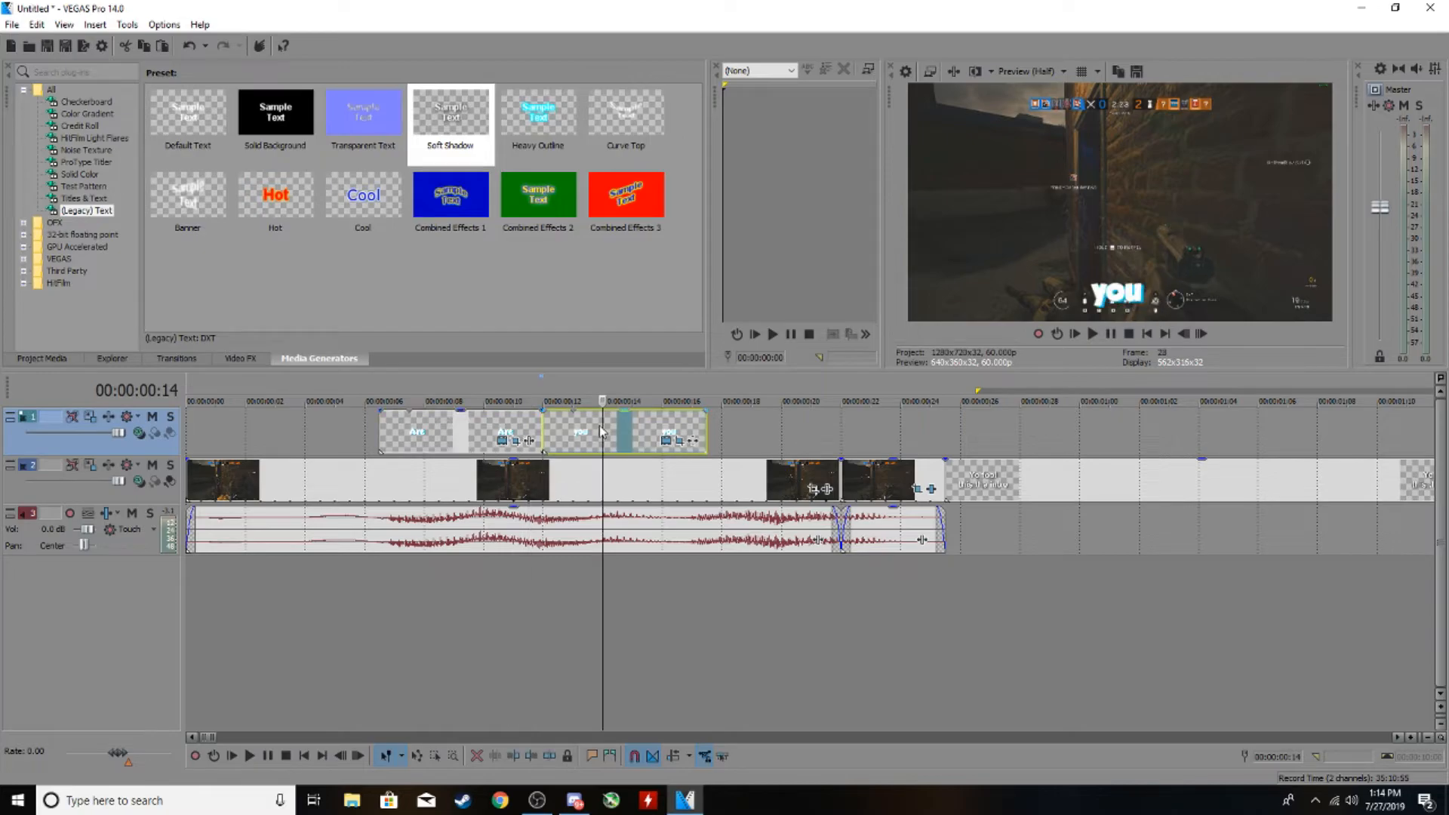
# Trim the end of the "you" text back slightly to 00:00:00:17, playing the passage to check the timing.
pyautogui.click(717, 436)
pyautogui.click(705, 434)
pyautogui.press('space')
pyautogui.press('space')
pyautogui.moveTo(707, 430); pyautogui.dragTo(694, 431)
pyautogui.scroll(2, 747, 430)
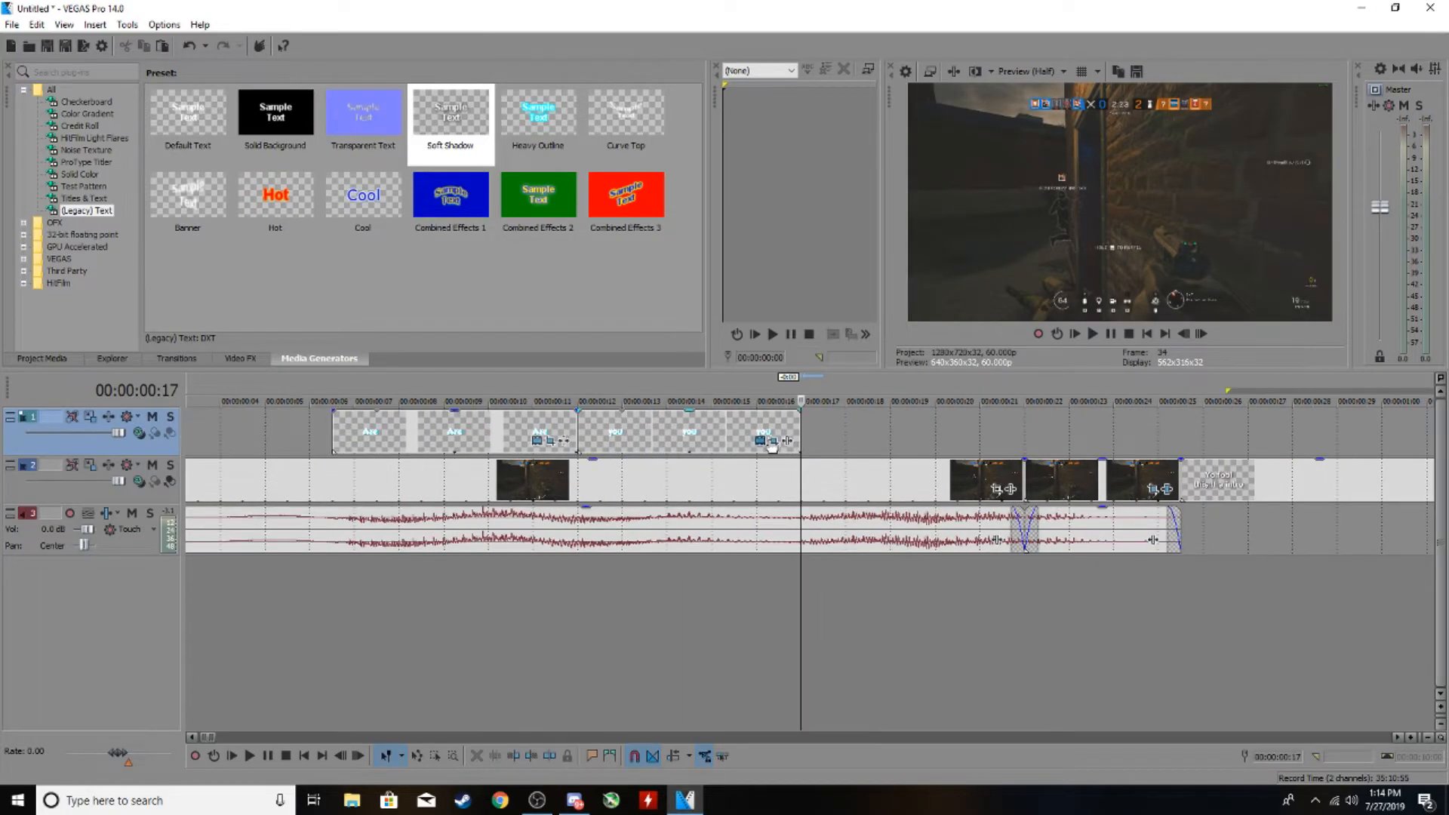
pyautogui.scroll(-3, 809, 438)
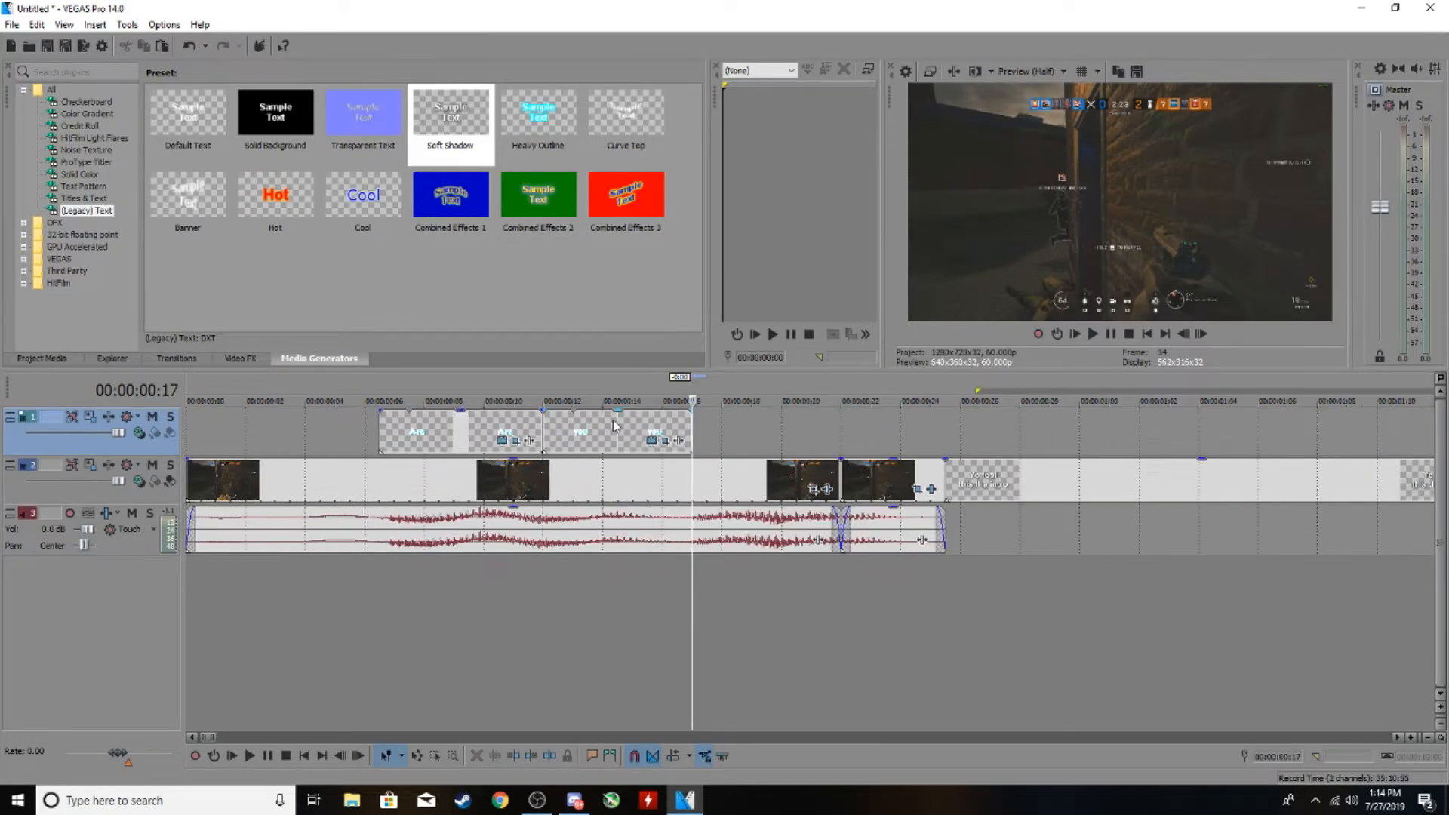
# Paste another new copy of the "Are" text after "you" at 00:00:00:17 and return to its start.
pyautogui.hotkey('ctrl', 'v')
pyautogui.click(830, 333)
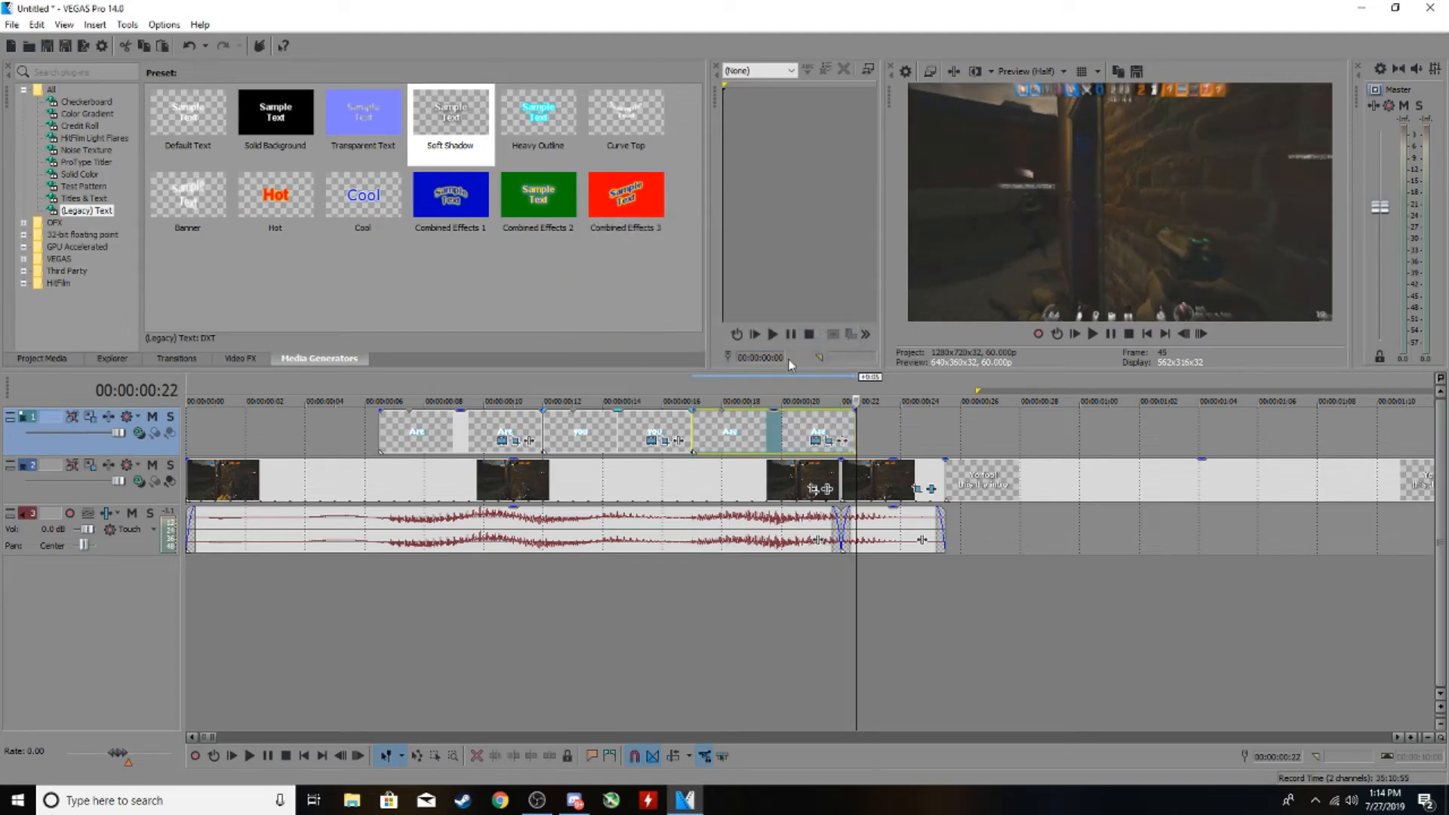
pyautogui.click(469, 433)
pyautogui.click(764, 447)
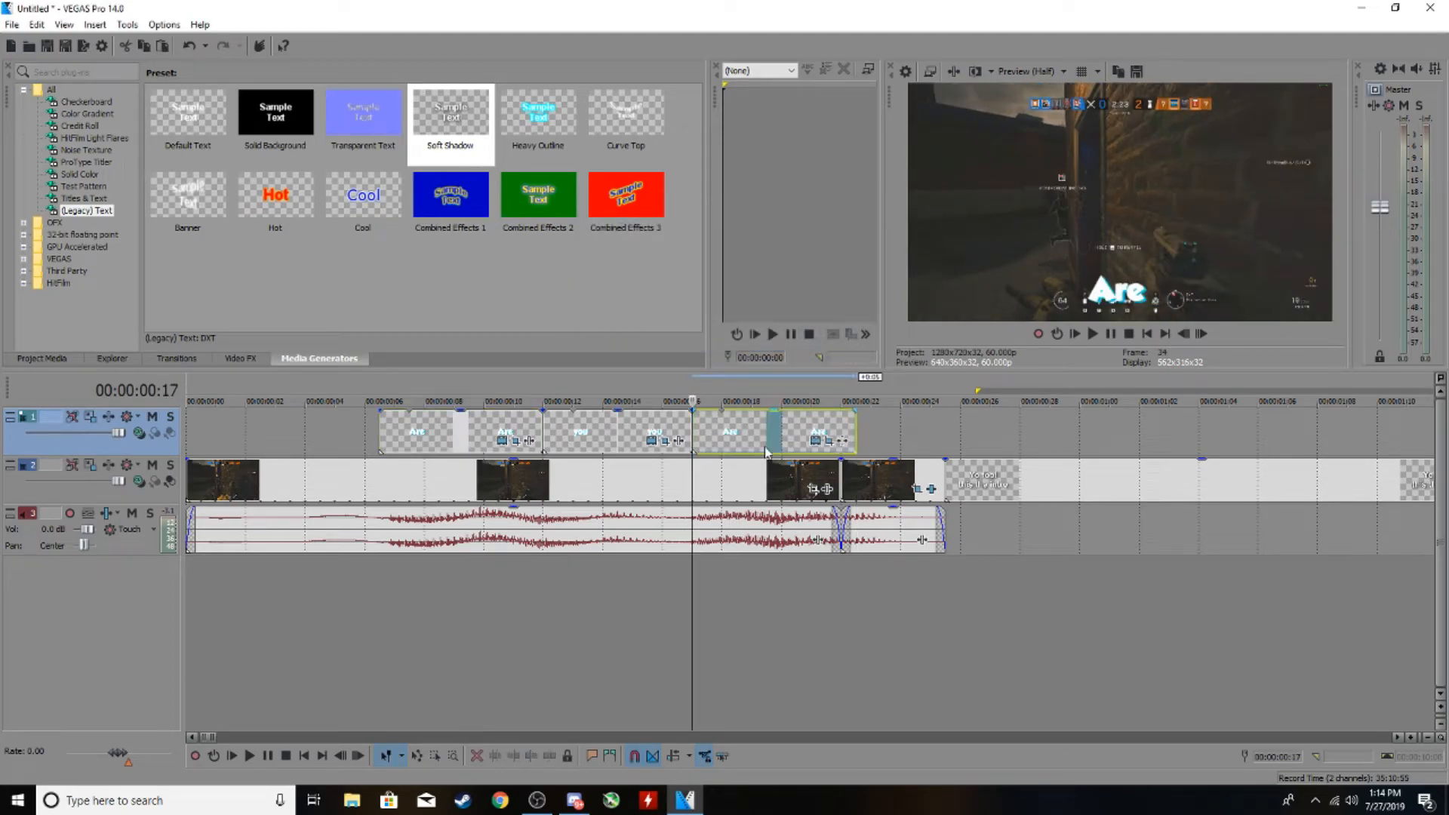
# Replace the text of the newly pasted copy after "you" with "gay".
pyautogui.click(816, 443)
pyautogui.hotkey('ctrl', 'a')
pyautogui.press('BackSpace')
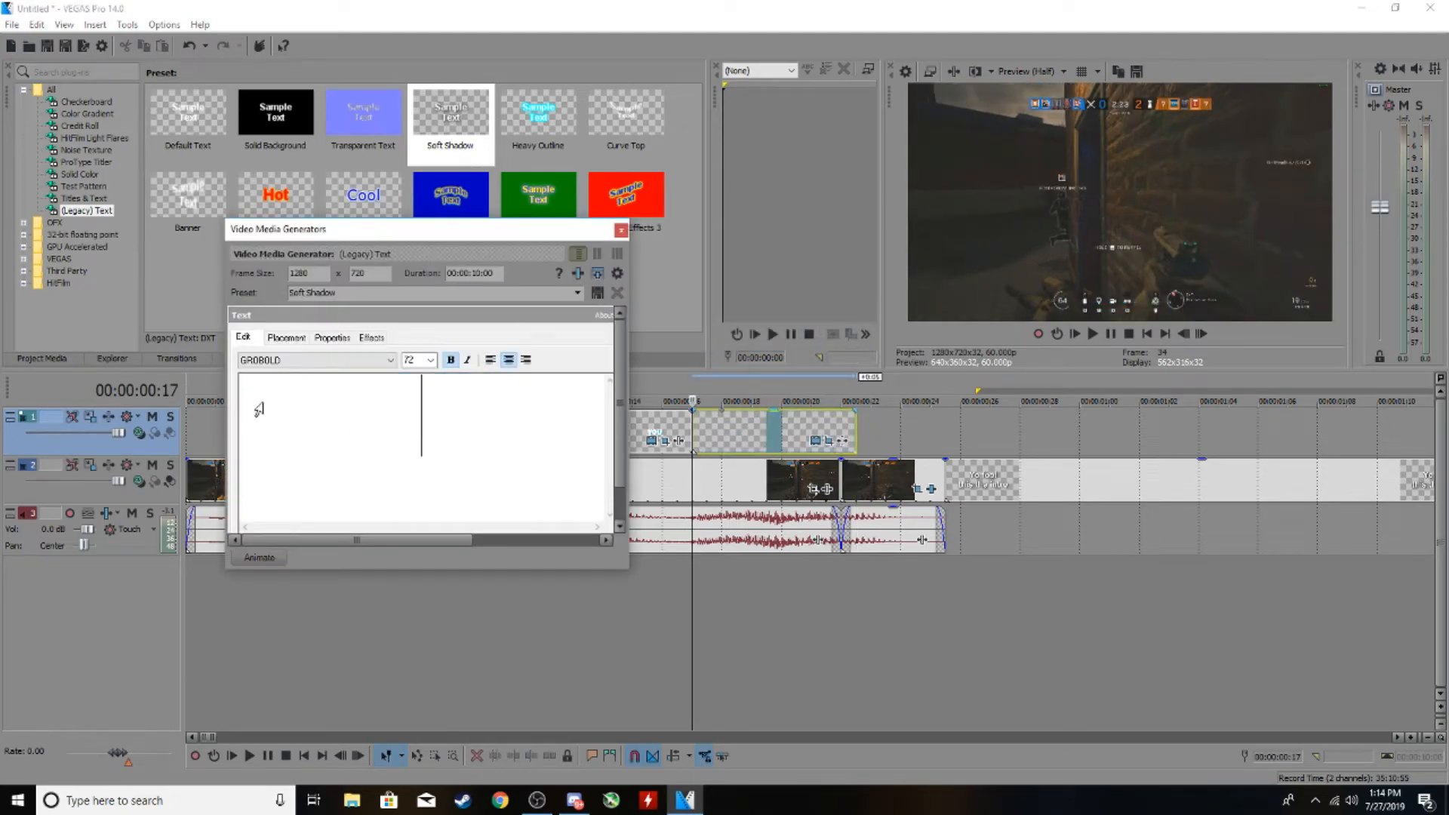
pyautogui.write('gay')
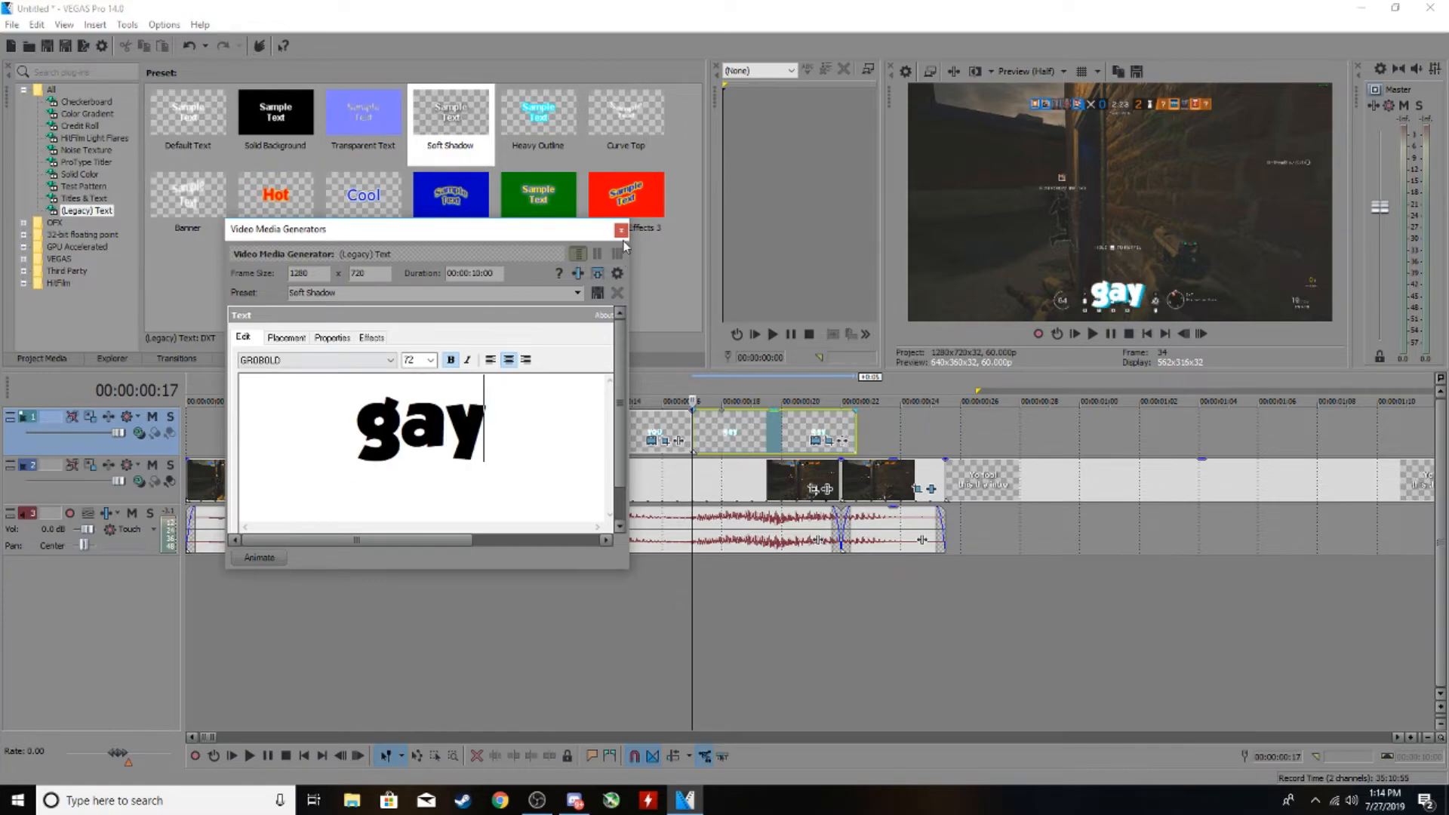
pyautogui.click(620, 230)
# Play the captioned passage from the start of the project to check the word timing against the speech.
pyautogui.click(207, 437)
pyautogui.press('space')
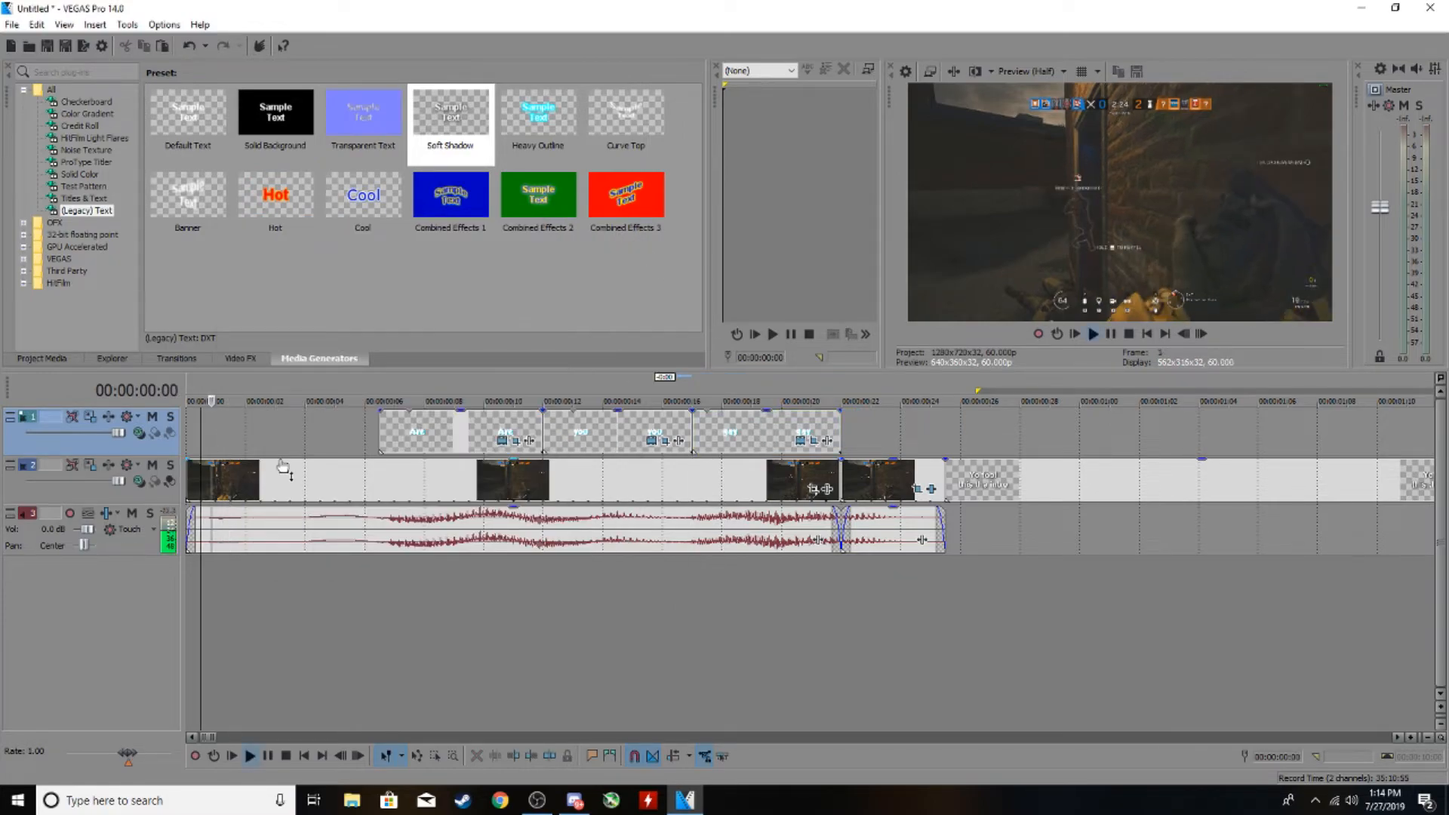
pyautogui.press('space')
pyautogui.scroll(-3, 469, 526)
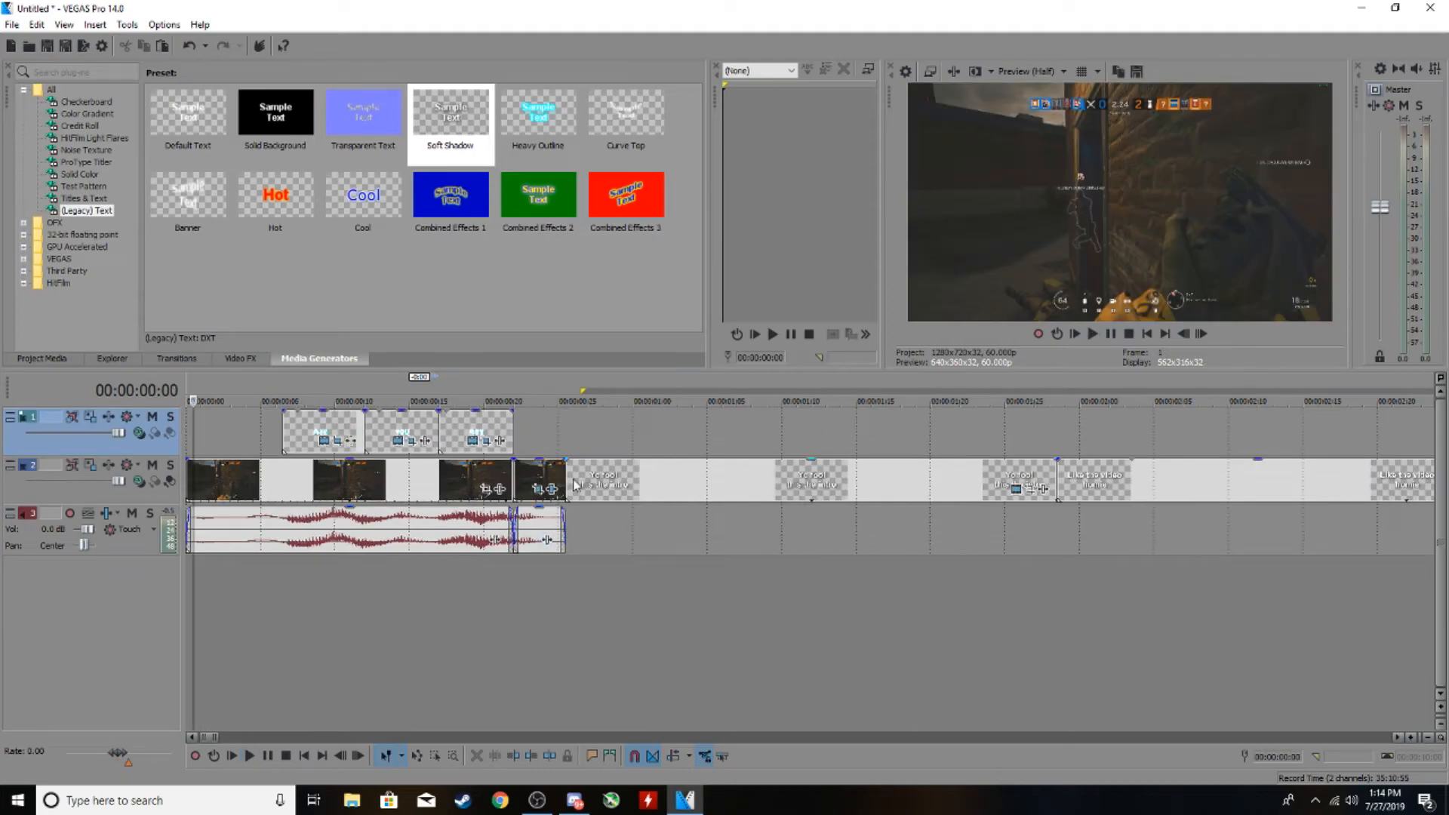
# Import the audio file "Hollywood Undead - Bullet (Lyric Video)" from the Downloads folder into the project.
pyautogui.click(12, 26)
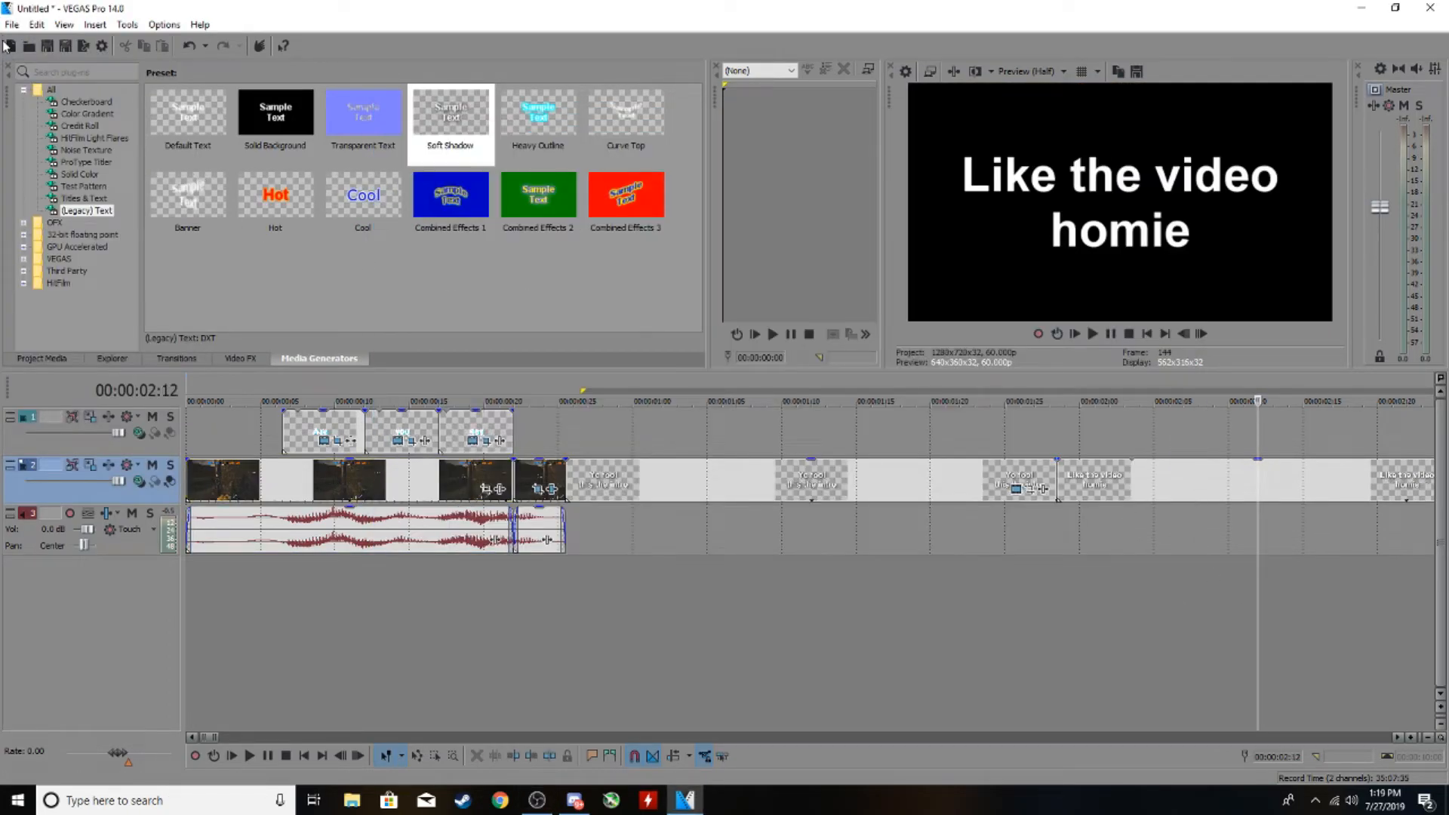
pyautogui.click(12, 24)
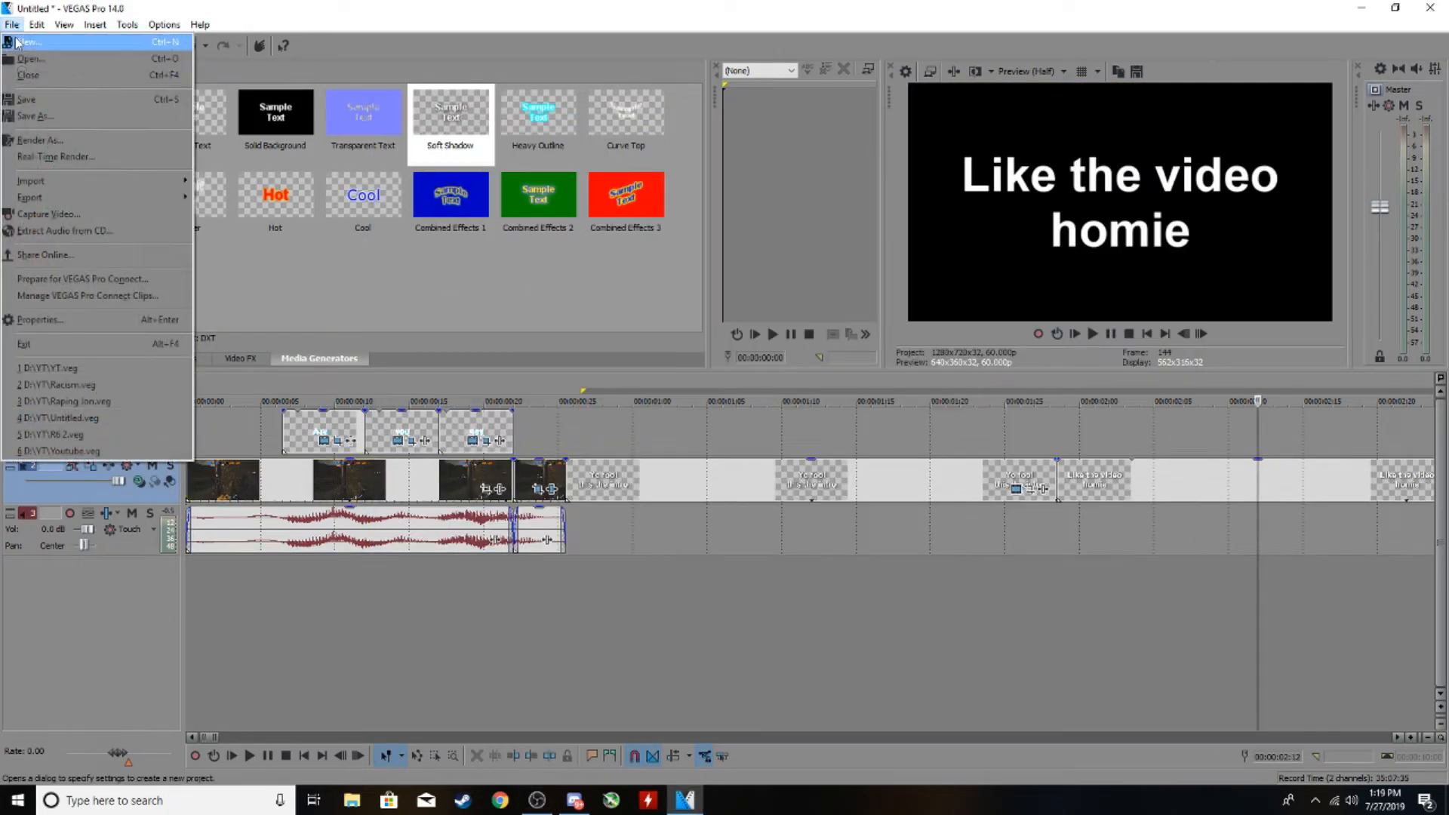
pyautogui.moveTo(91, 181)
pyautogui.click(226, 179)
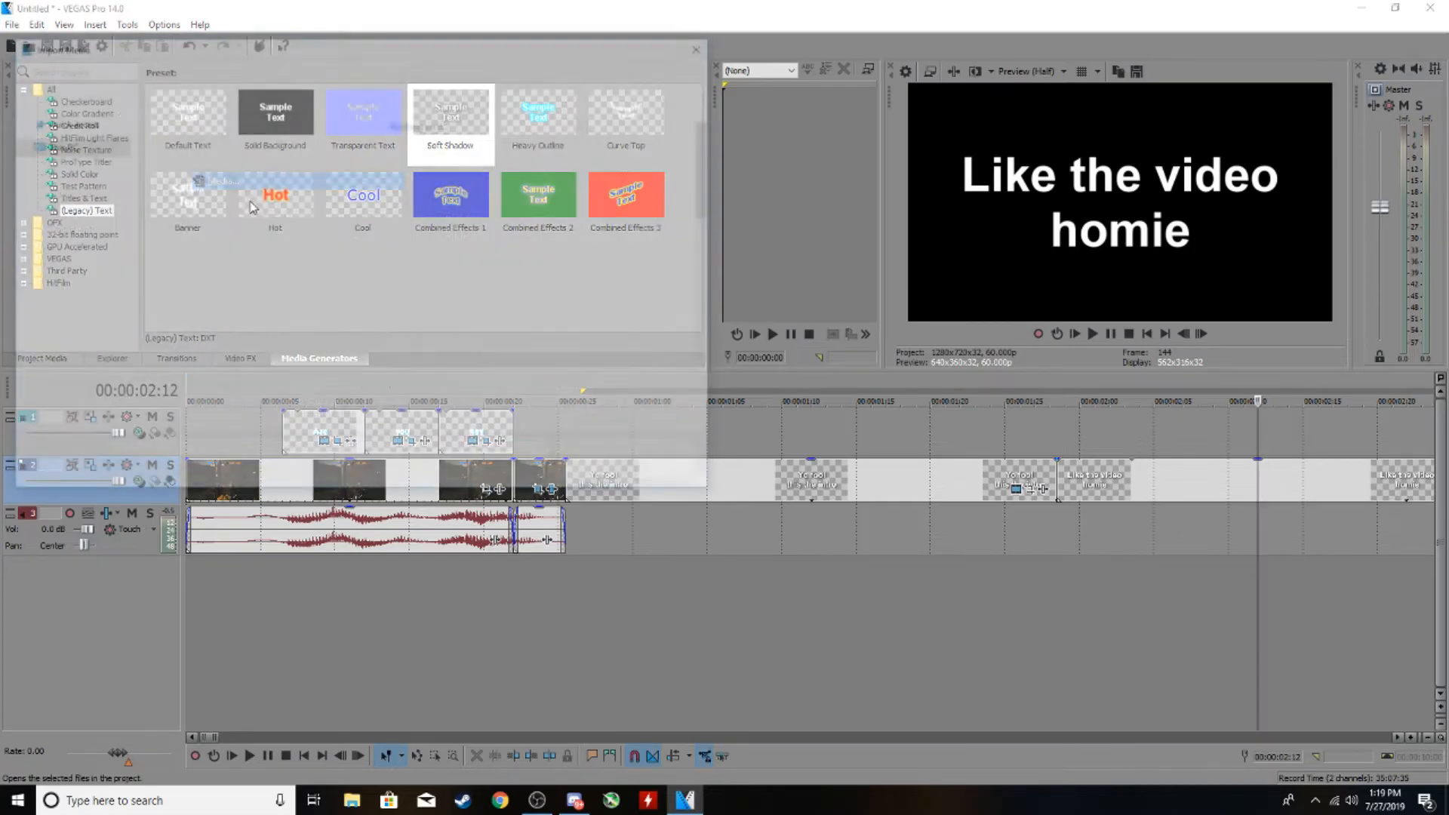
pyautogui.click(66, 254)
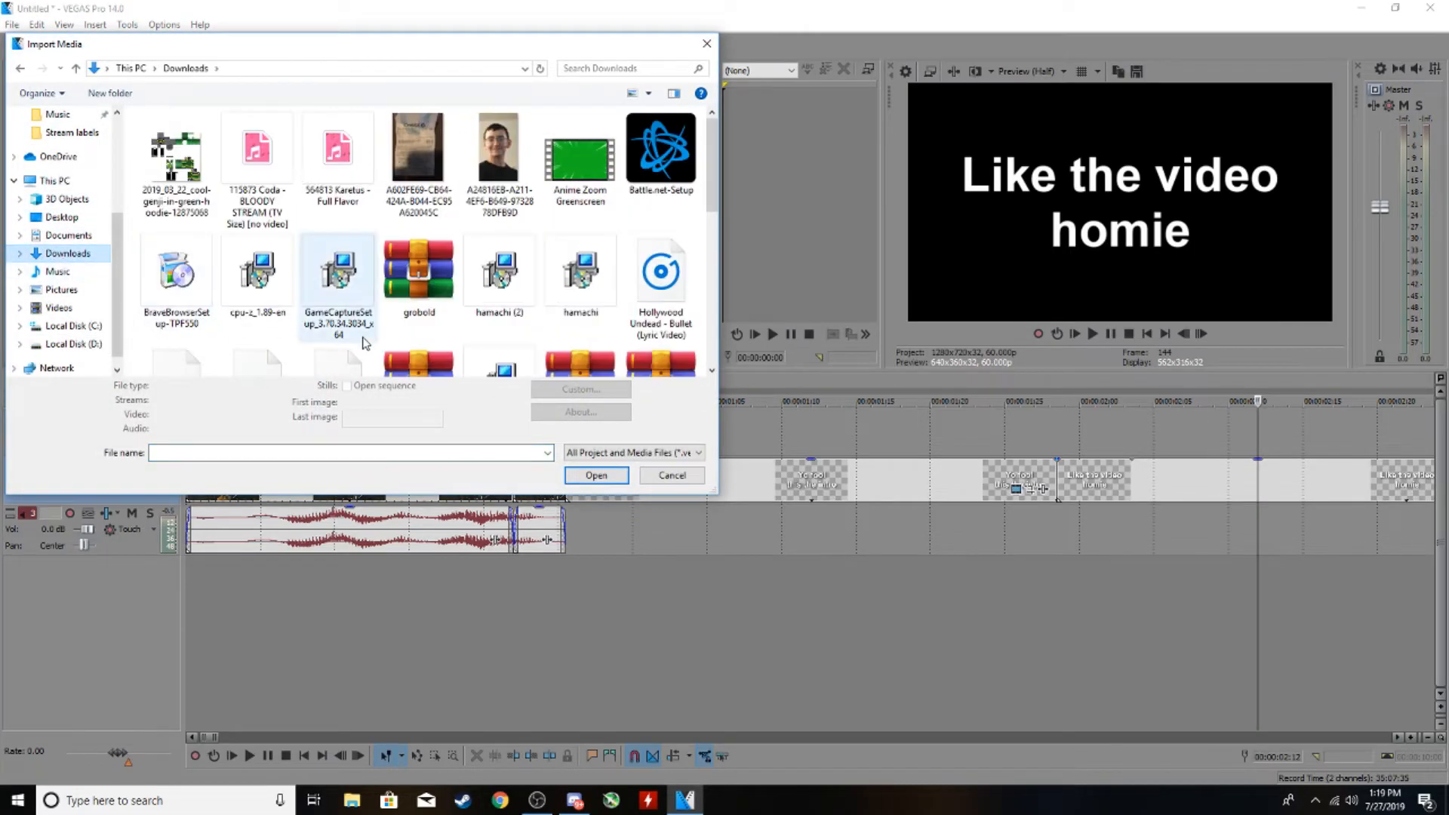
pyautogui.click(491, 151)
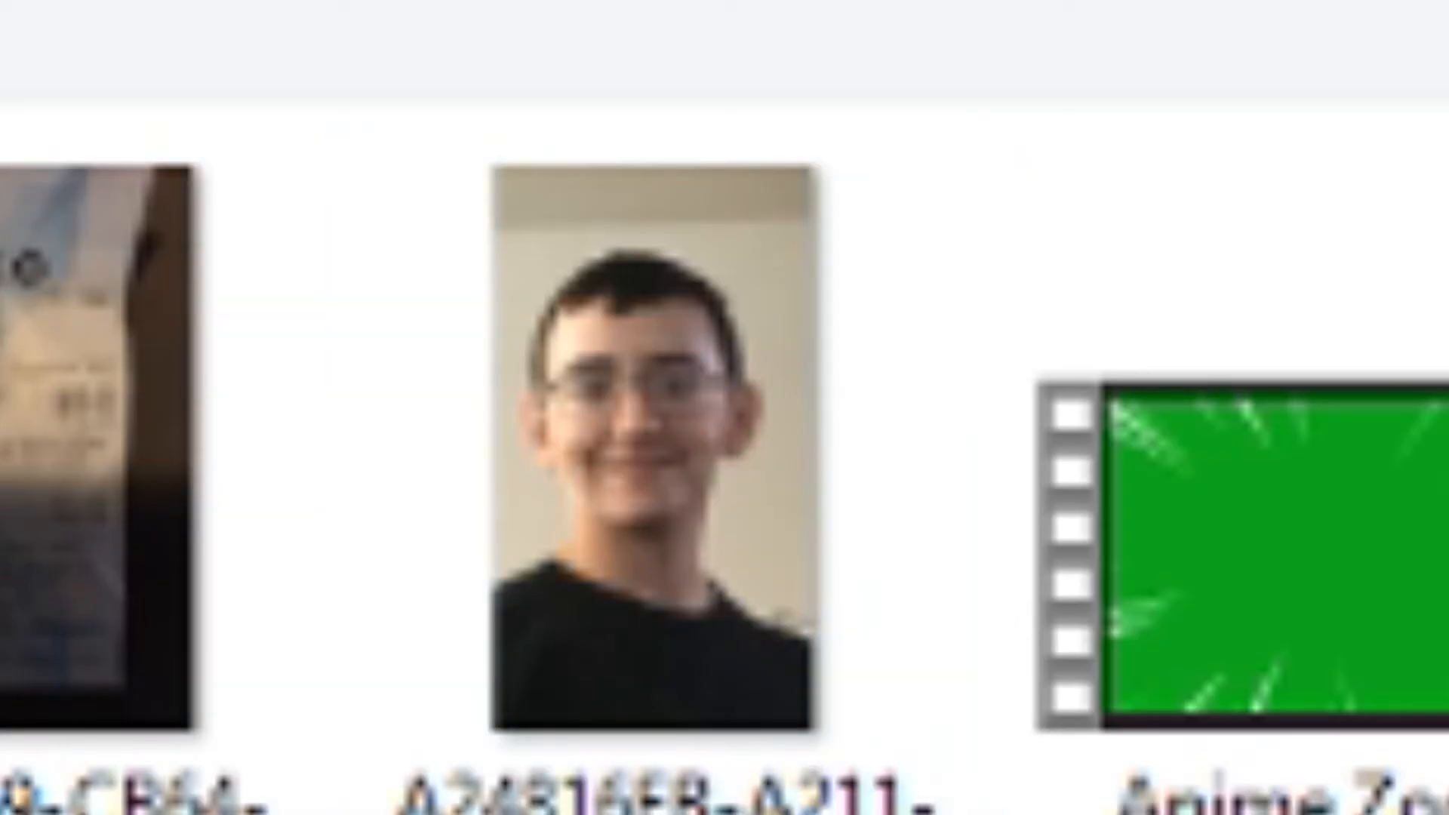
pyautogui.click(650, 271)
pyautogui.click(594, 491)
# Place the imported song on a new audio track below the gameplay audio, starting at the first title, and play it back.
pyautogui.moveTo(308, 219); pyautogui.dragTo(426, 618)
pyautogui.moveTo(631, 610); pyautogui.dragTo(578, 601)
pyautogui.press('space')
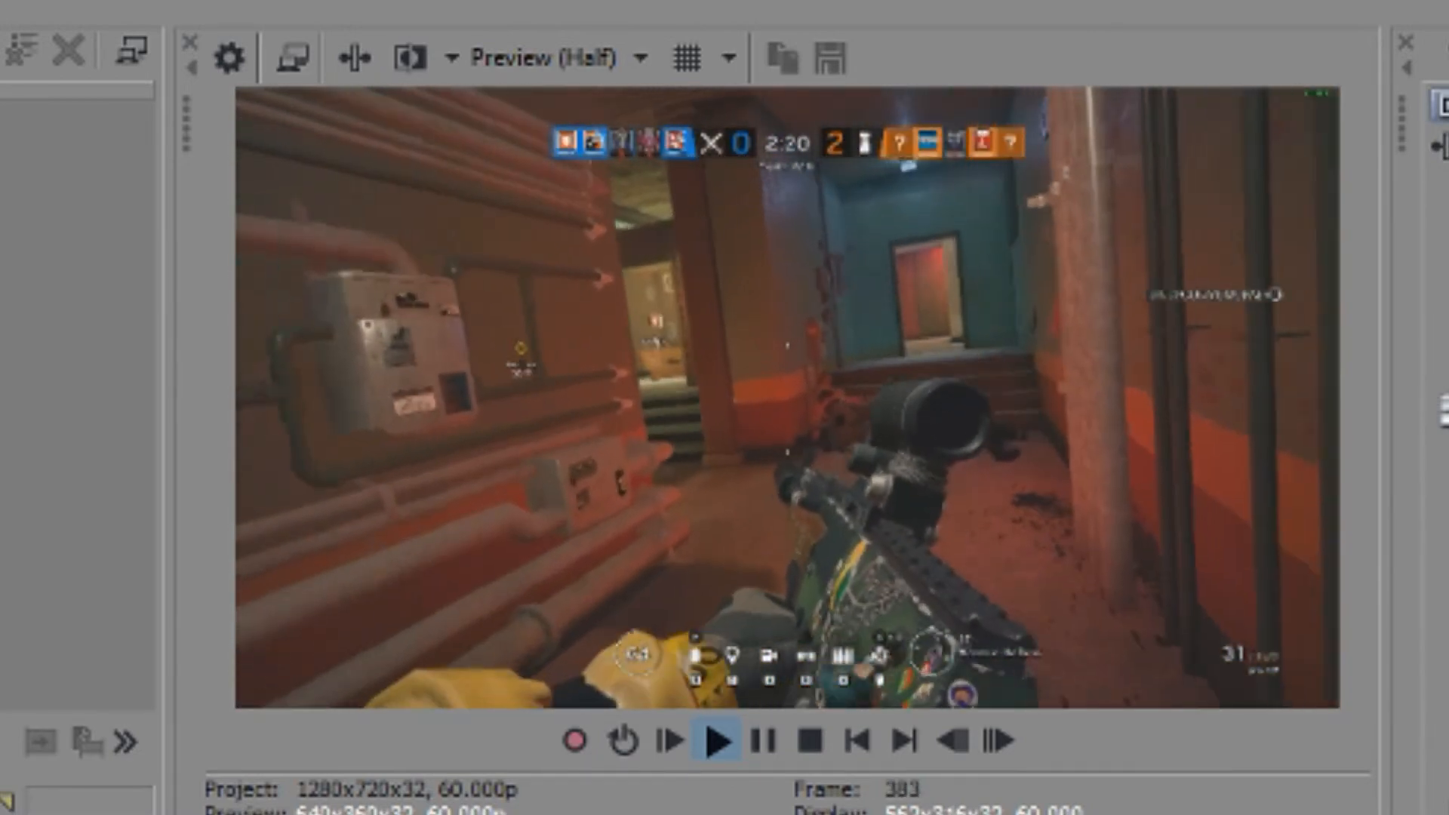
pyautogui.press('space')
pyautogui.click(575, 589)
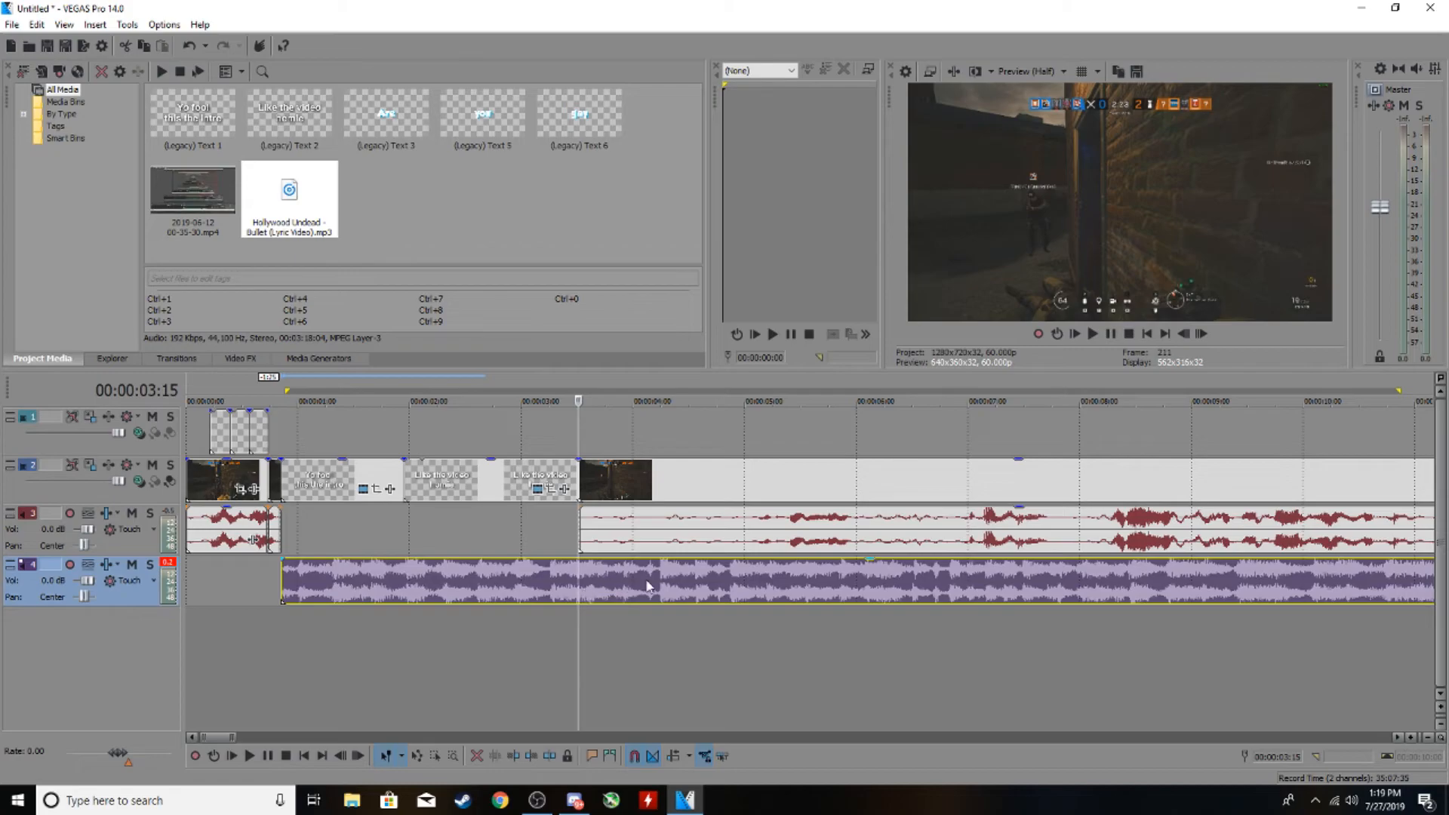
# Lower the song event's volume to a very quiet level and play the project to check the mix.
pyautogui.scroll(-2, 634, 587)
pyautogui.moveTo(880, 561); pyautogui.dragTo(891, 602)
pyautogui.press('space')
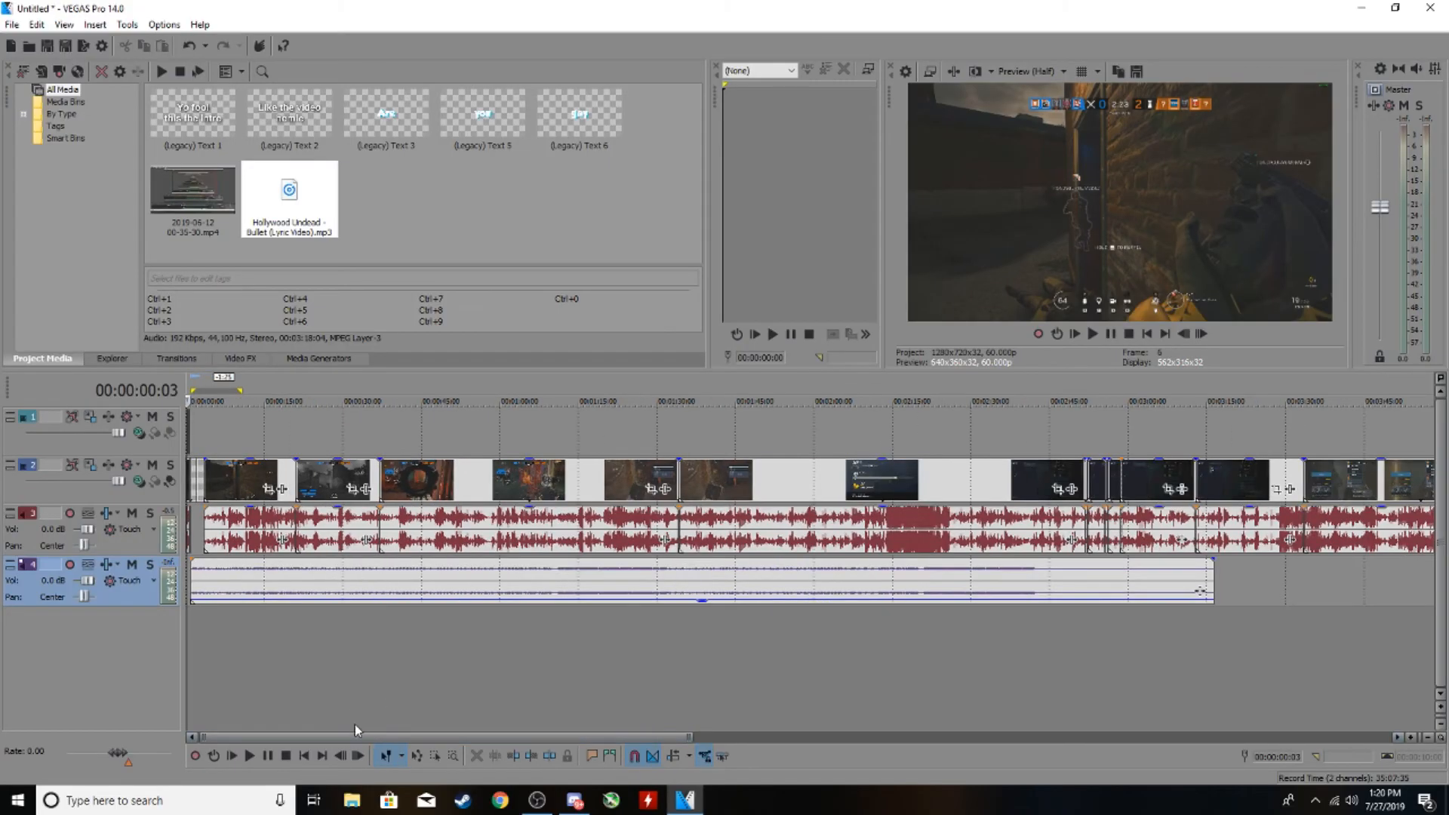
# Move the playback position to the end of the last gameplay clip at 00:06:06:03.
pyautogui.scroll(-3, 986, 475)
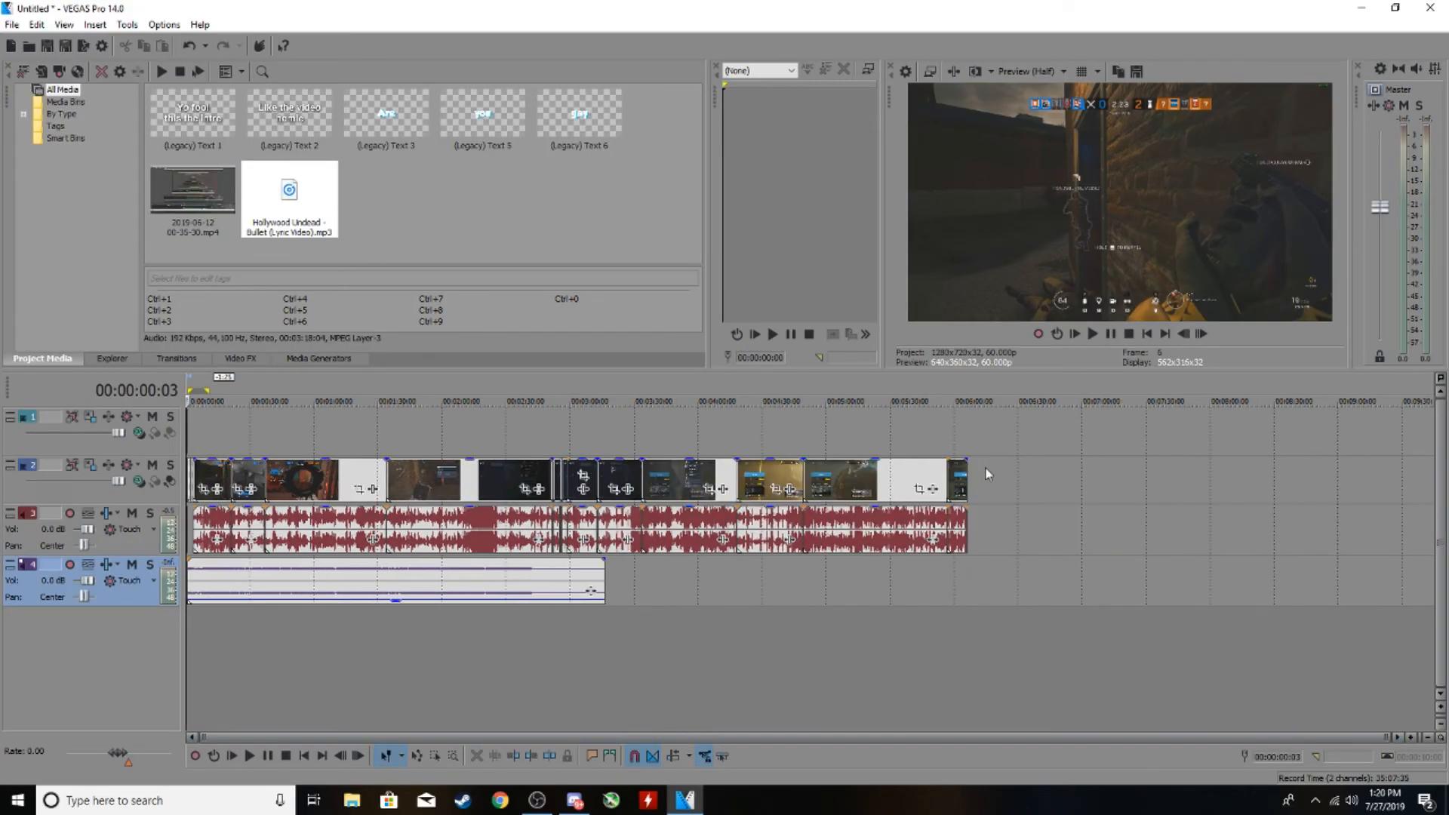
pyautogui.click(982, 474)
pyautogui.click(967, 456)
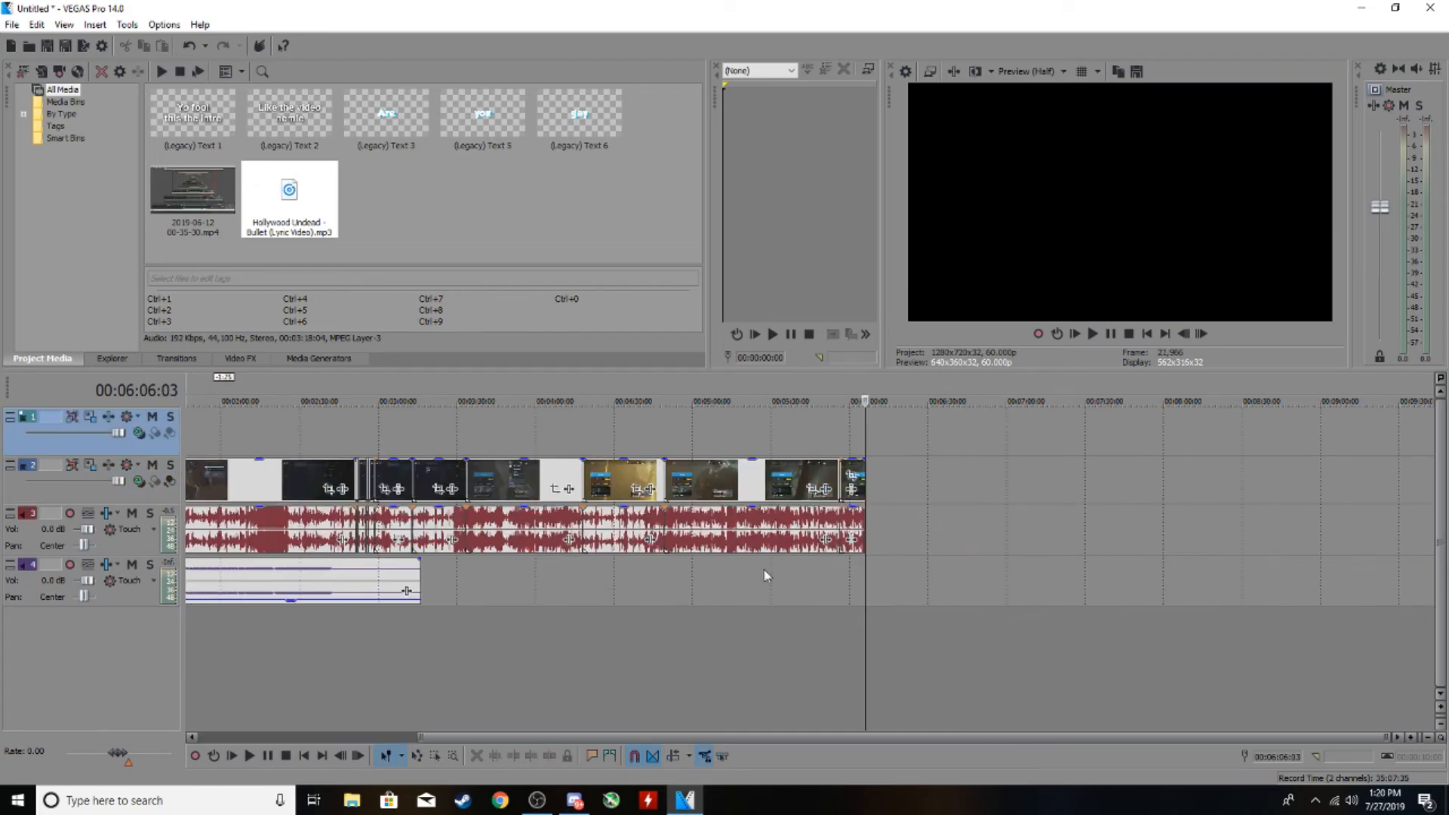